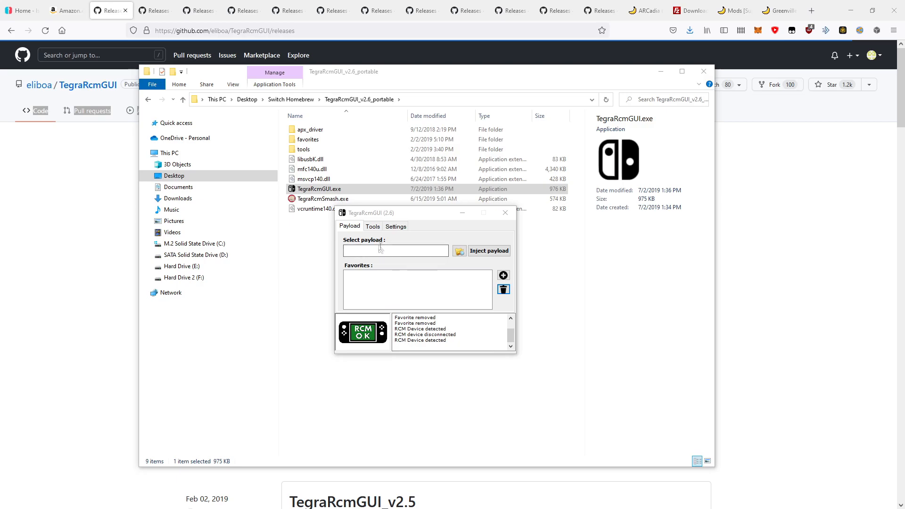
Mount the MMC - SD Card as USB mass storage with the Memloader v3 / UMS Tool.
click(373, 227)
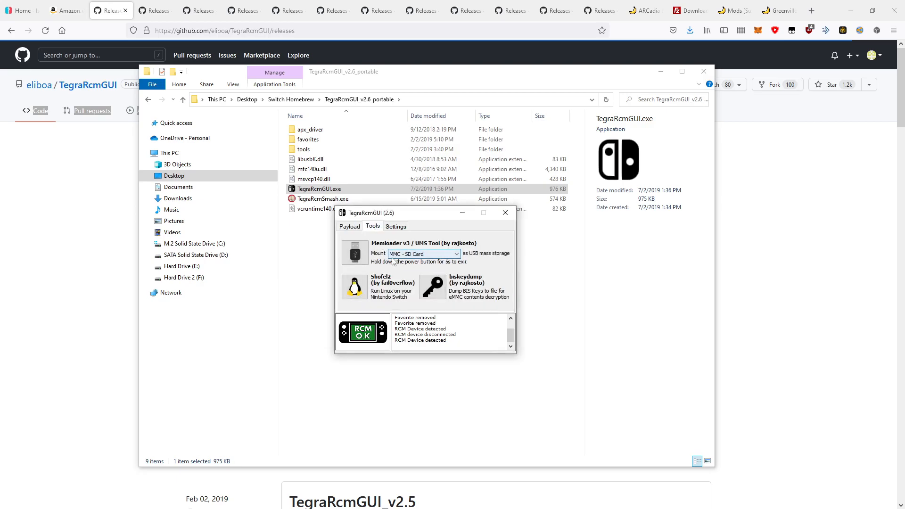
click(427, 256)
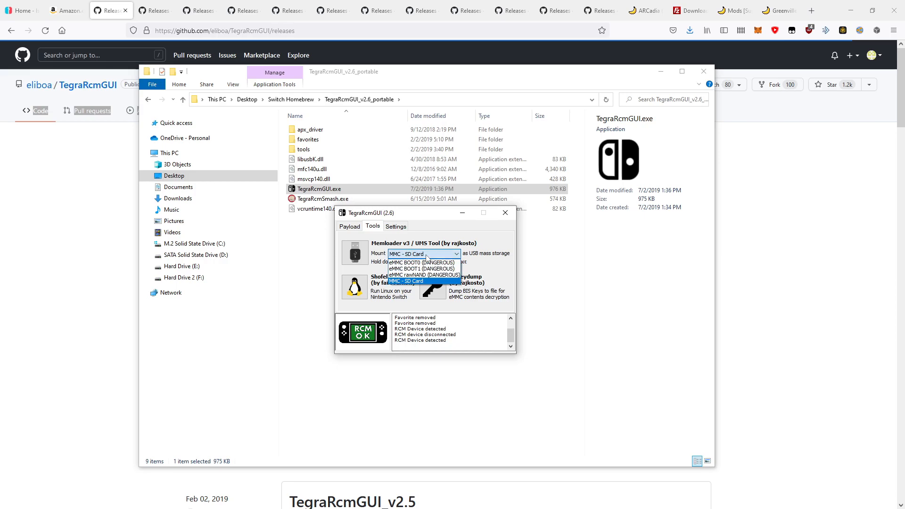
click(426, 256)
click(355, 254)
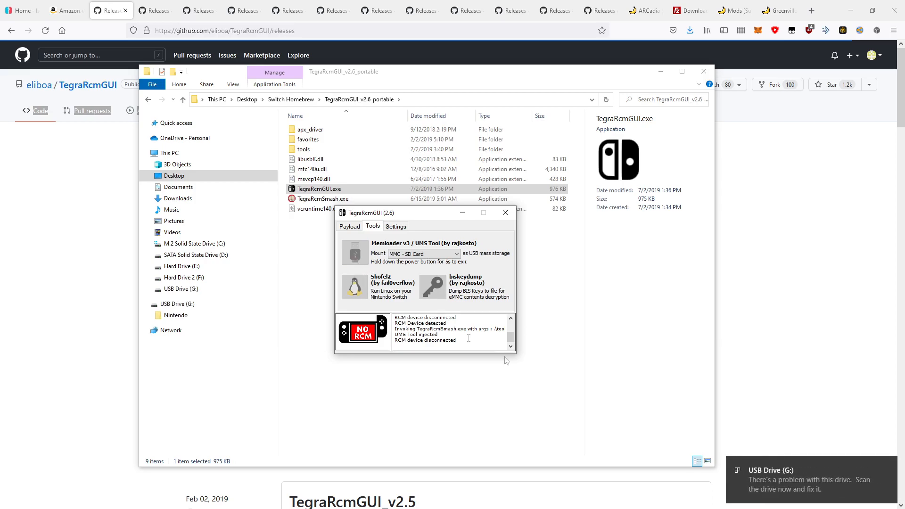
Open USB Drive (G:) without scanning it and arrange its window beside the TegraRcmGUI_v2.6_portable folder window.
click(759, 482)
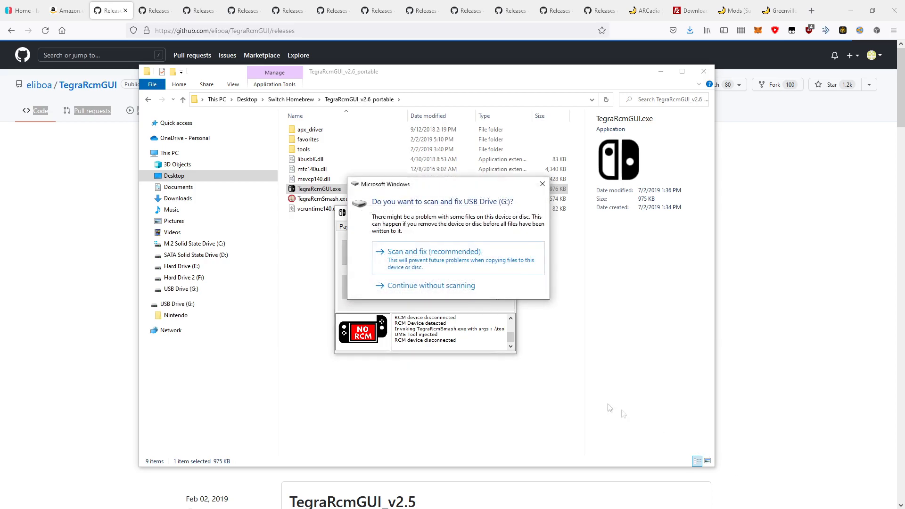
click(474, 289)
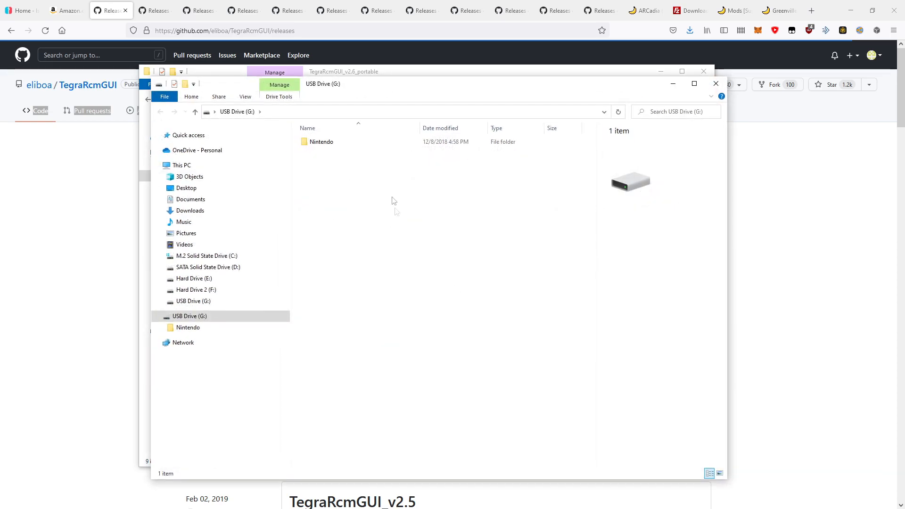
drag(408, 90, 552, 116)
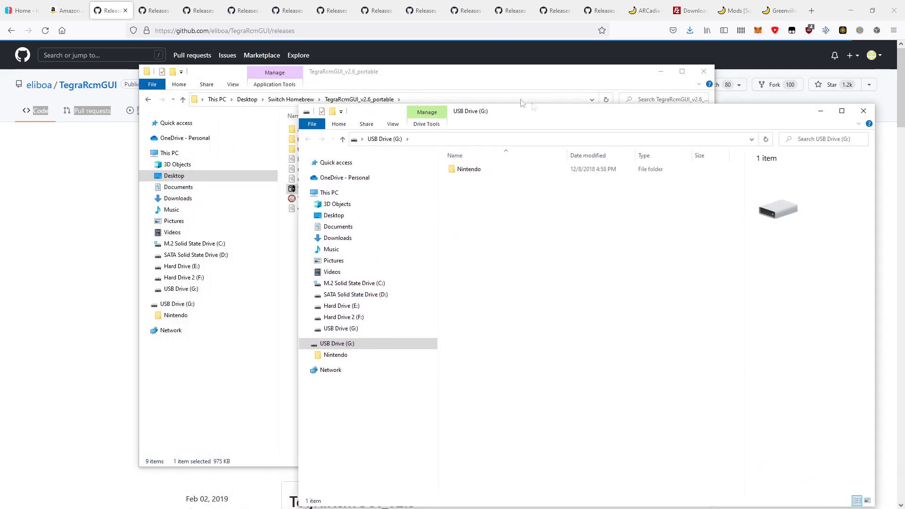
click(443, 88)
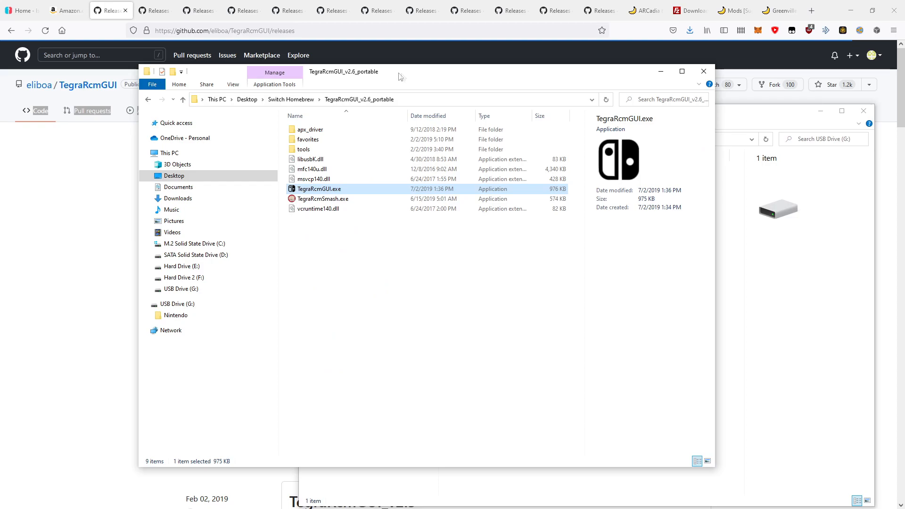
drag(400, 76, 329, 87)
drag(661, 119, 680, 109)
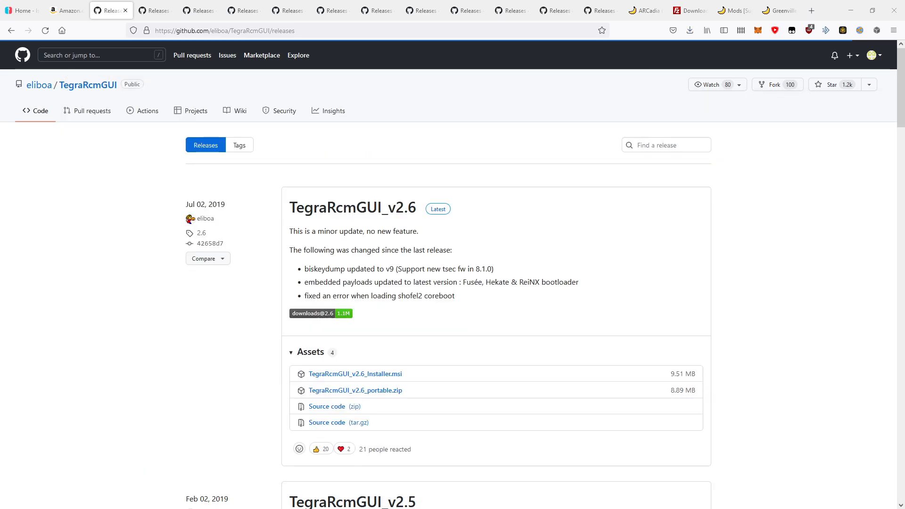
Download hekate_ctcaer_5.7.0_Nyx_1.2.0.zip from the latest release on the CTCaer hekate releases page.
click(156, 12)
scroll(262, 242, down, 5)
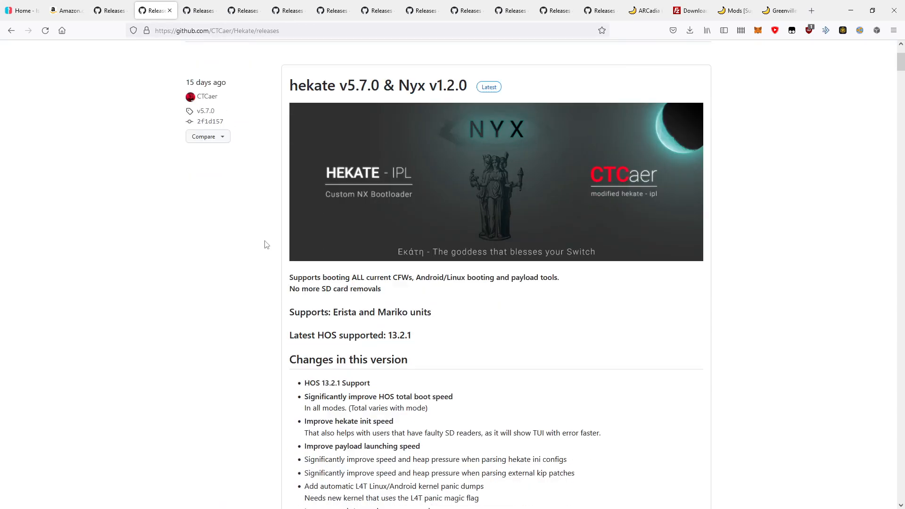
scroll(263, 242, up, 5)
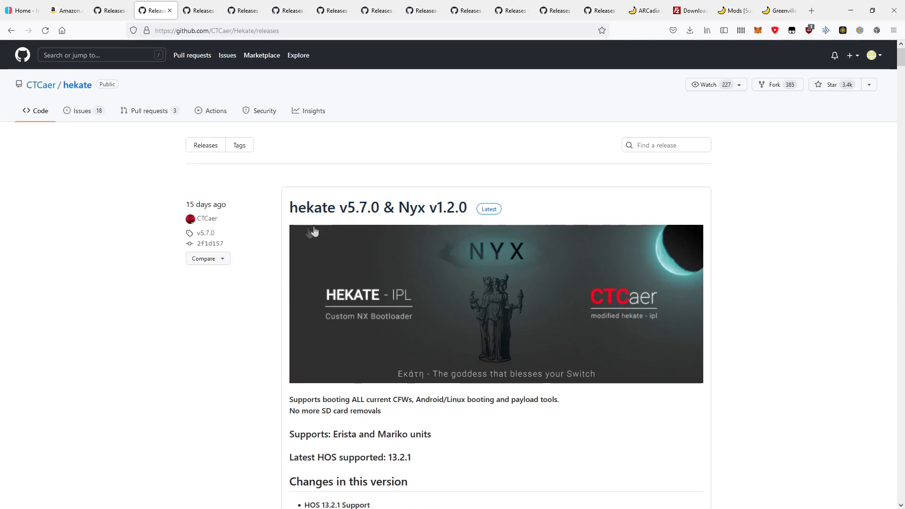
scroll(396, 317, down, 10)
scroll(387, 321, down, 12)
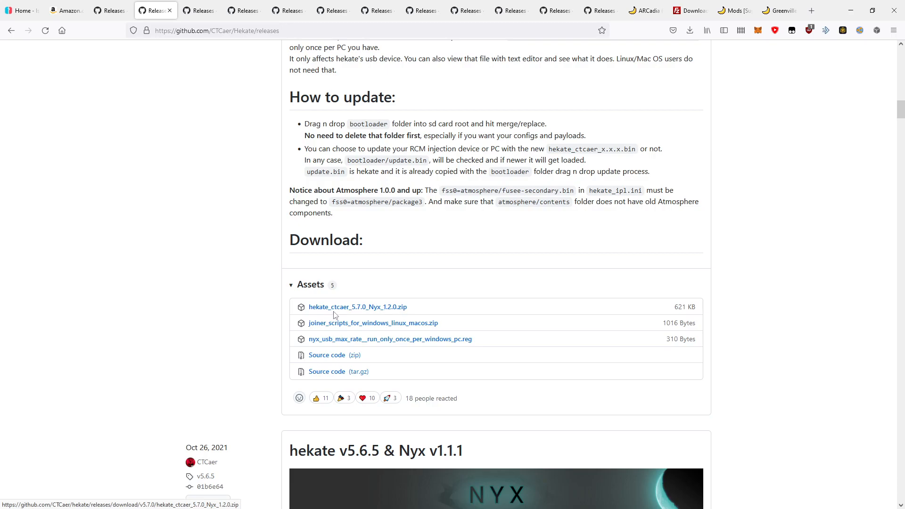
click(386, 311)
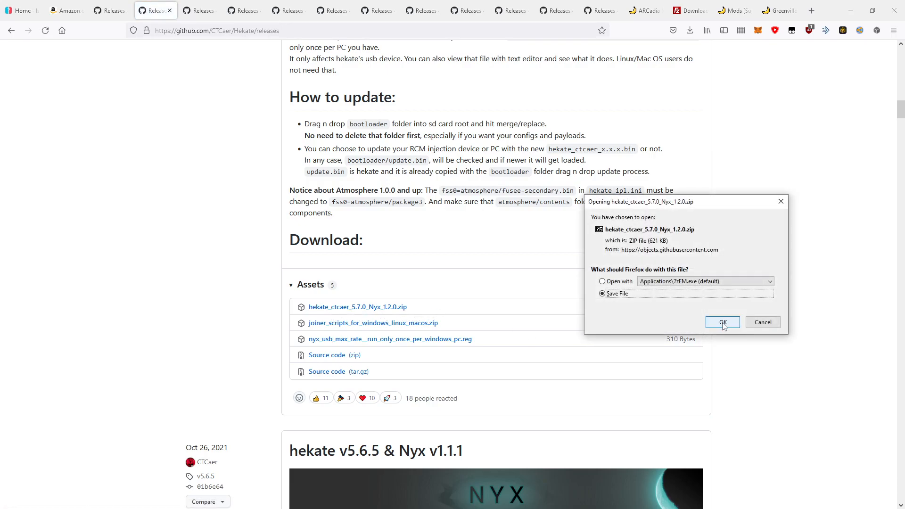
click(722, 322)
Download the Atmosphère 1.2.6 zip bundled with hbl 2.4.1 and hbmenu 3.5.0 from the Atmosphere releases page.
click(205, 9)
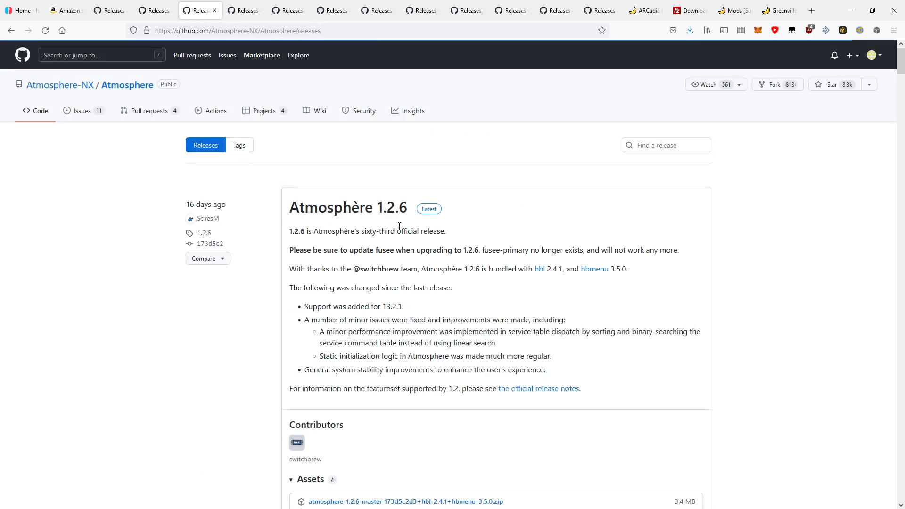
scroll(405, 227, down, 4)
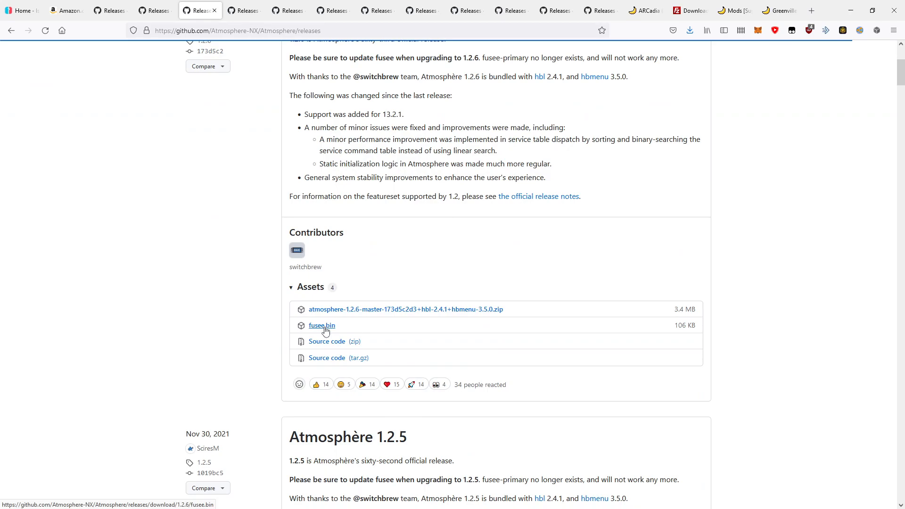
click(398, 309)
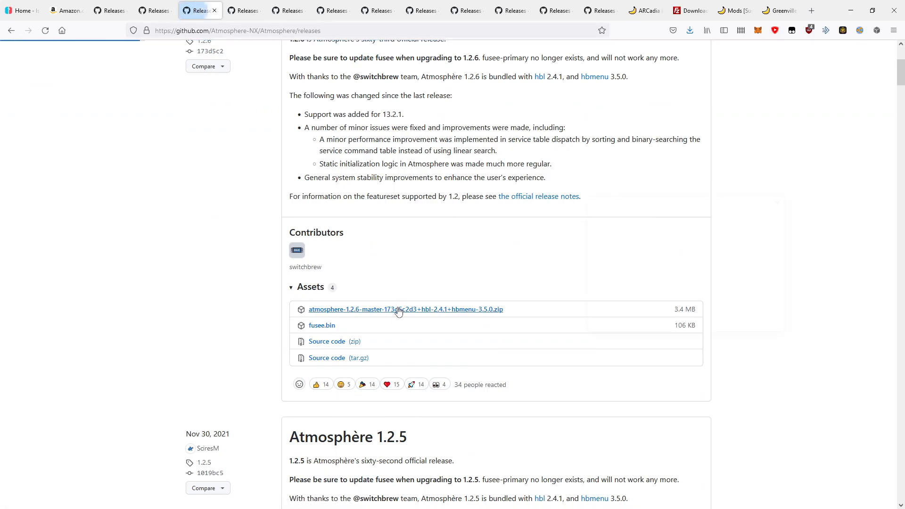
click(722, 323)
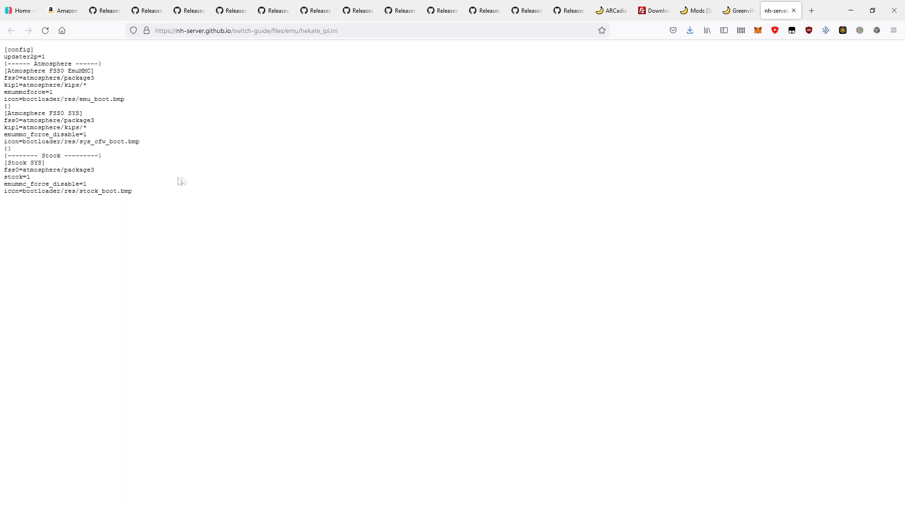
Save the hekate_ipl.ini page as a file and download bootlogos.zip from the same guide site.
right_click(158, 124)
click(184, 149)
click(663, 285)
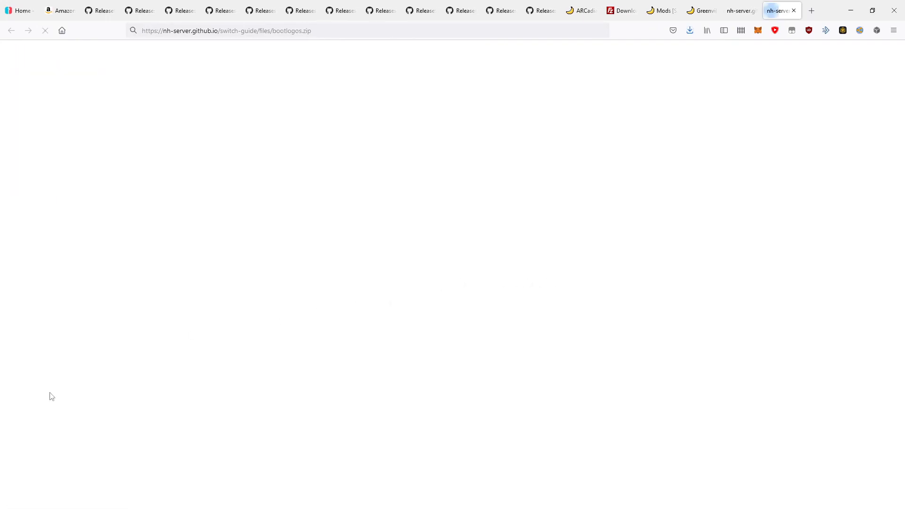
click(724, 334)
Download Lockpick_RCM.bin from the latest release on the Lockpick_RCM releases page.
click(181, 11)
click(216, 9)
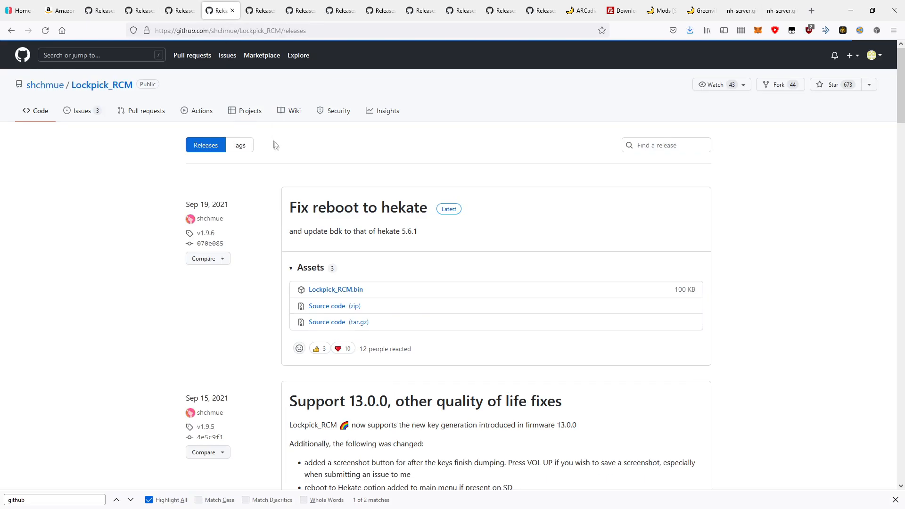
click(331, 290)
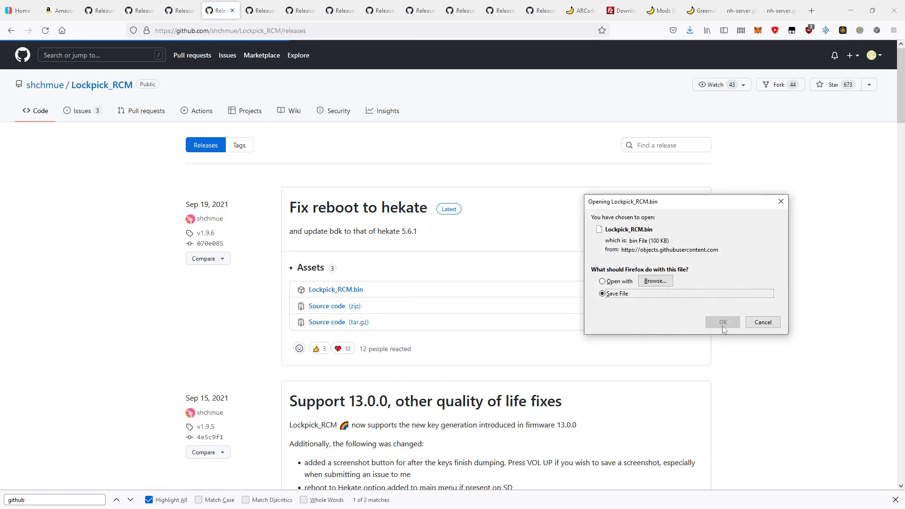
click(723, 325)
Download ftpd.nro from the ftpd pro v3.1.0 release.
click(260, 11)
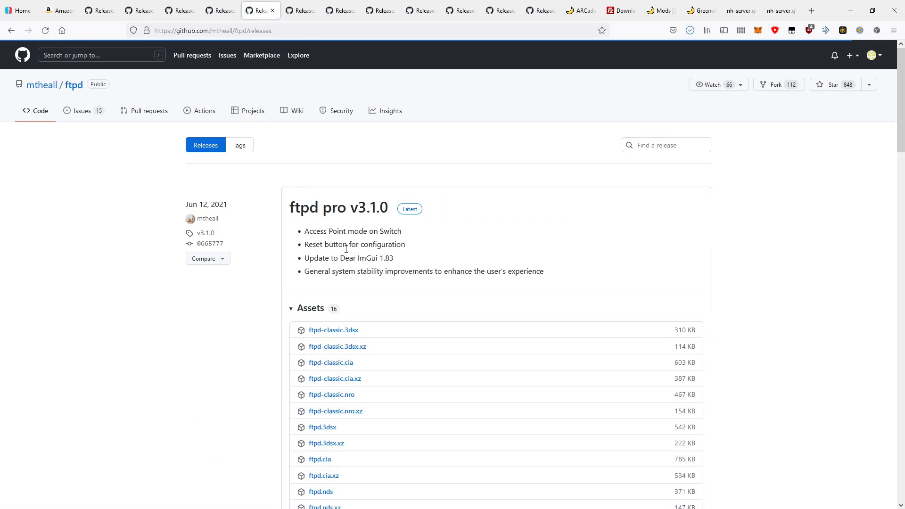
scroll(346, 248, down, 2)
scroll(328, 151, down, 2)
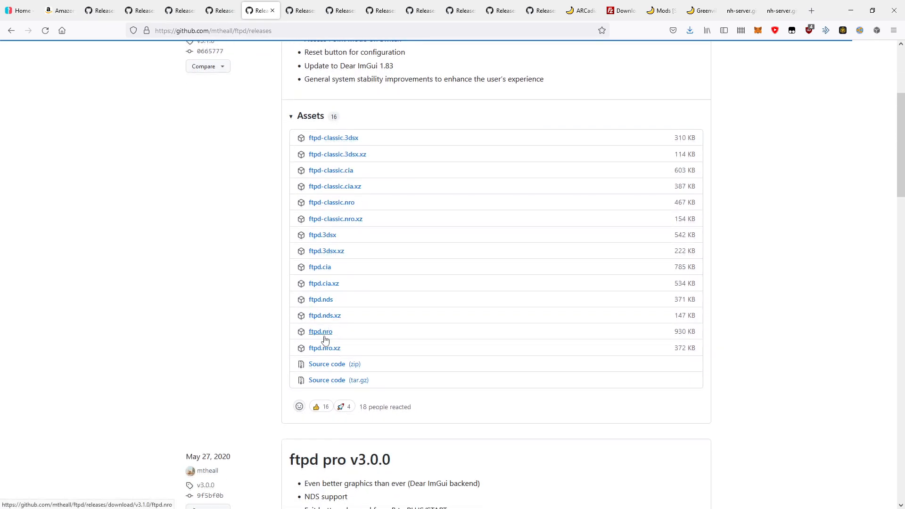
click(324, 337)
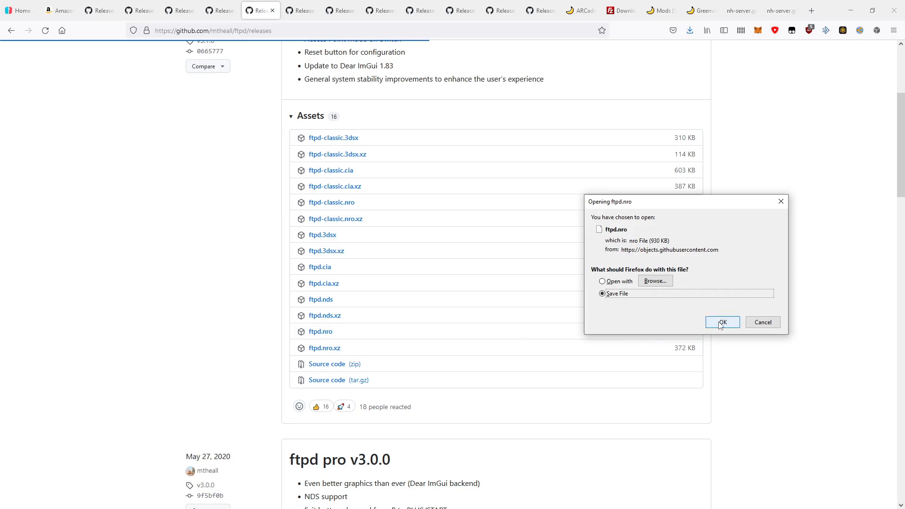
click(721, 322)
Download the release file from the GitHub releases page opened between the ftpd and JKSV pages.
click(299, 6)
scroll(421, 237, down, 1)
scroll(424, 253, up, 1)
click(372, 388)
click(722, 322)
Download JKSV.nro from the 09.01.2021 release on the JKSV releases page.
key(ctrl+Tab)
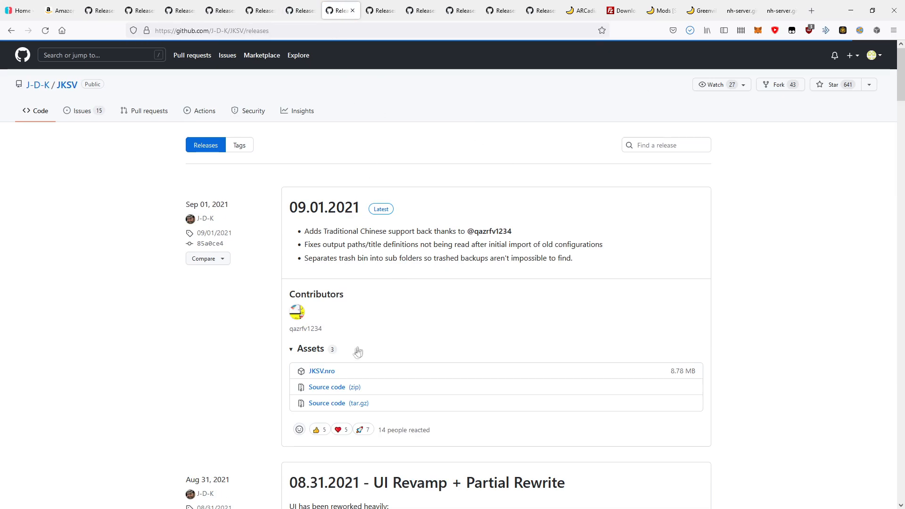
click(330, 372)
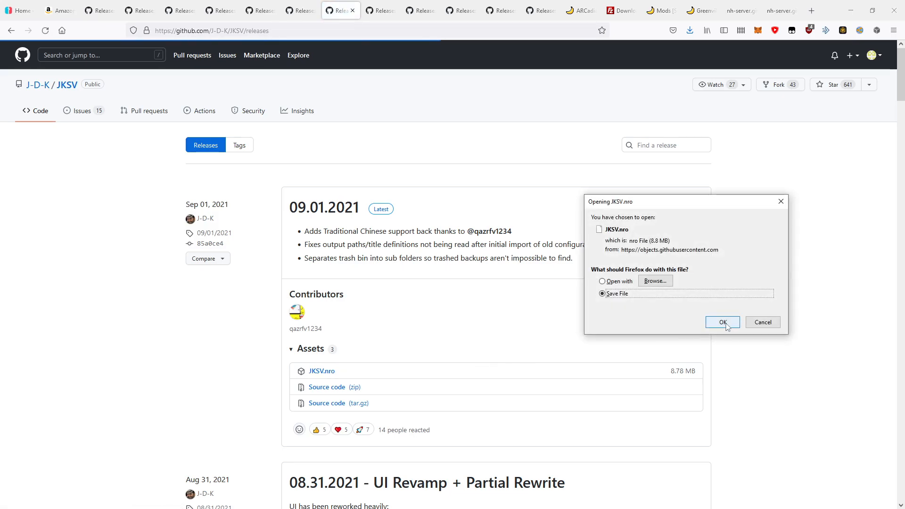
click(722, 322)
Download NX-Shell.nro from the latest release on the NX-Shell releases page.
key(ctrl+Tab)
scroll(398, 231, down, 1)
scroll(398, 231, down, 3)
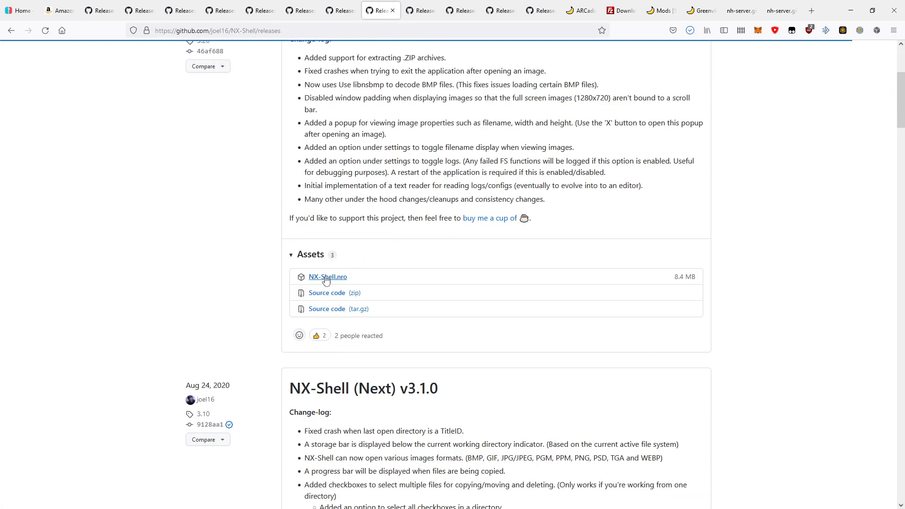
click(326, 276)
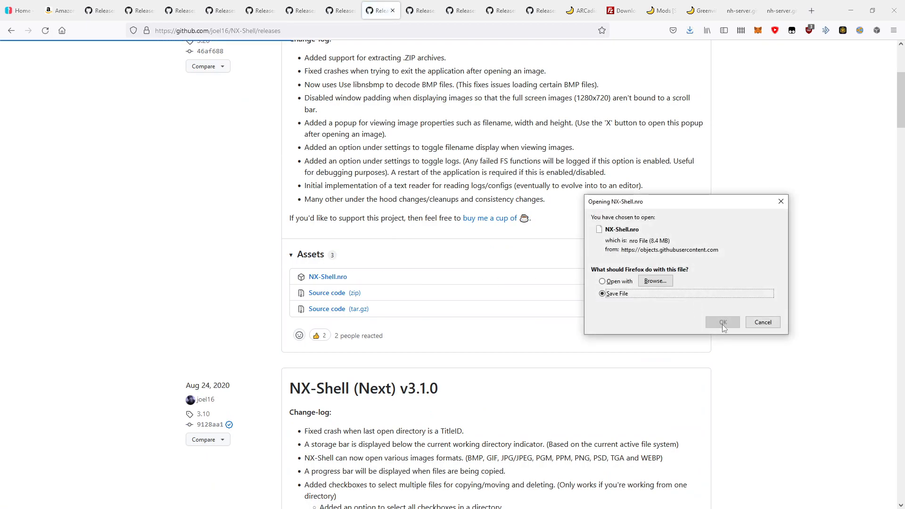
click(722, 322)
Download appstore.nro from the latest release on the hb-appstore releases page.
click(421, 14)
scroll(436, 255, down, 15)
click(343, 374)
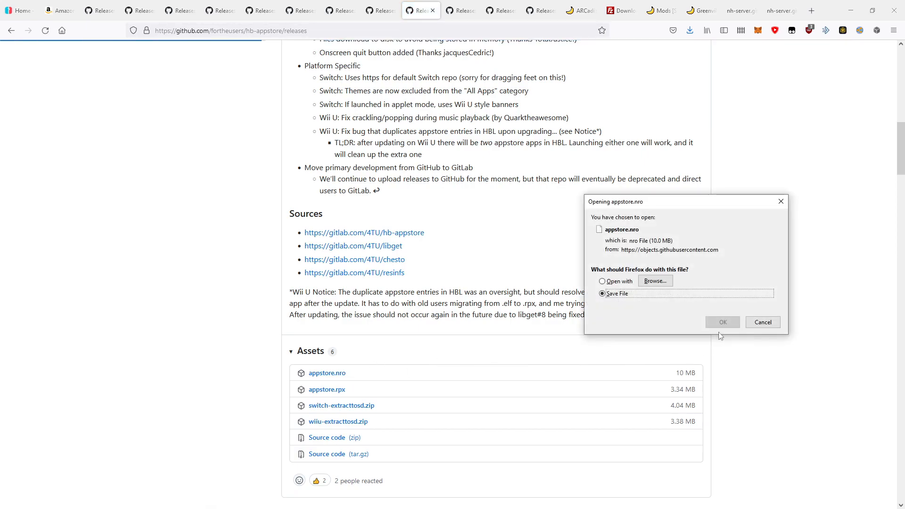
click(722, 322)
Find the v3.0.0-beta.3.1 pre-release on the ARCropolis releases page and download its release.zip.
click(459, 11)
scroll(465, 212, down, 10)
scroll(465, 212, down, 2)
scroll(464, 212, up, 12)
scroll(366, 235, down, 6)
scroll(366, 238, down, 15)
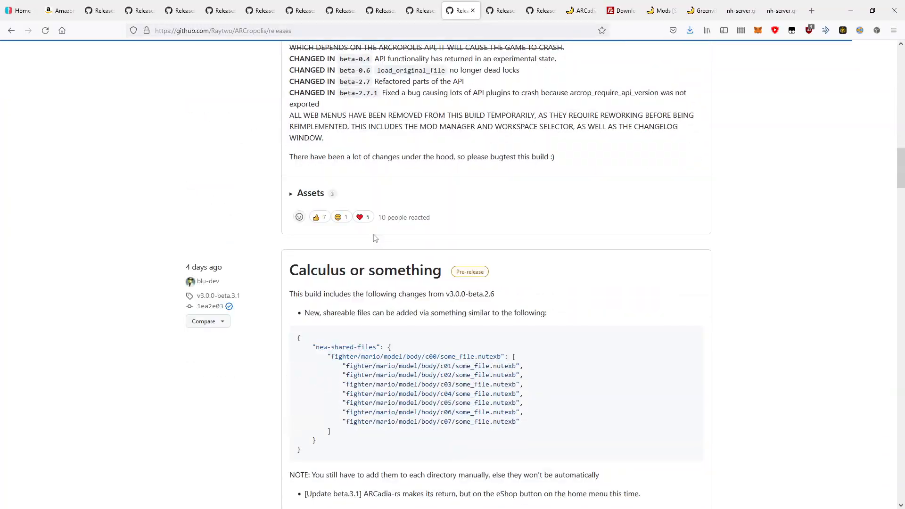
scroll(258, 164, up, 14)
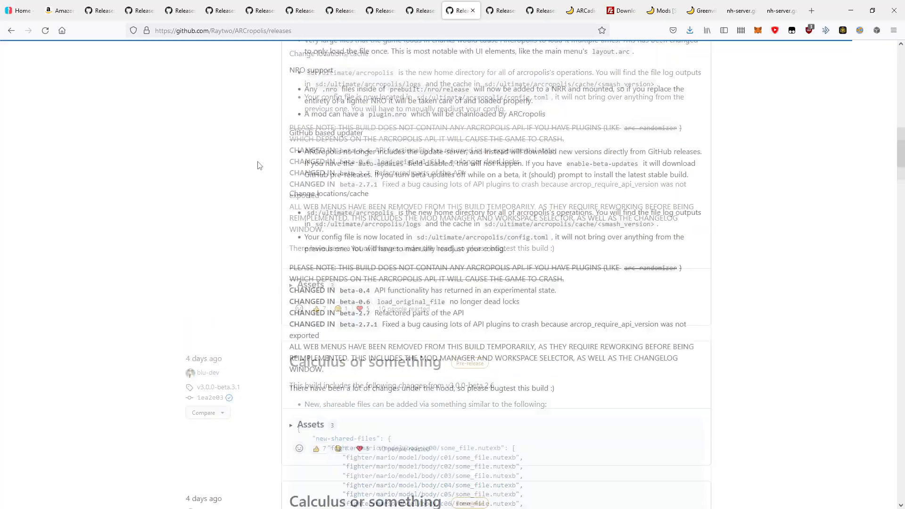
scroll(335, 149, up, 10)
scroll(358, 251, down, 20)
scroll(358, 250, down, 6)
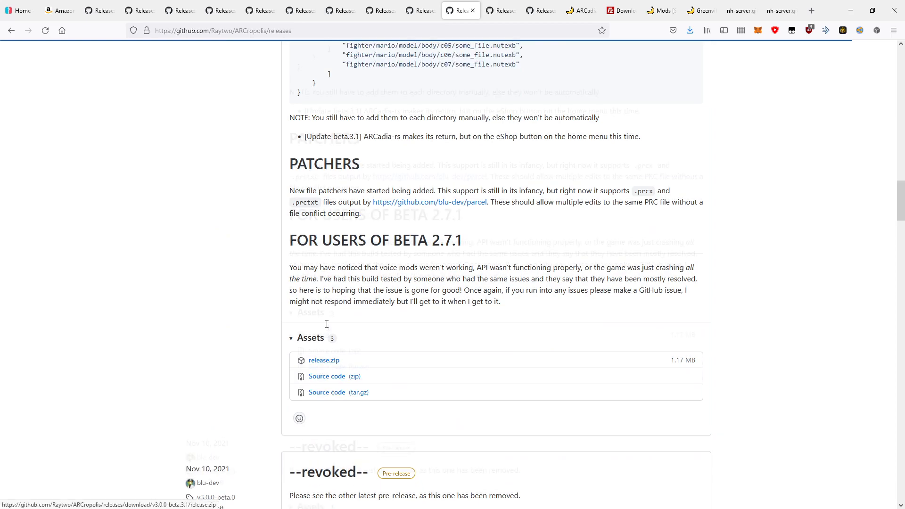
scroll(249, 264, up, 7)
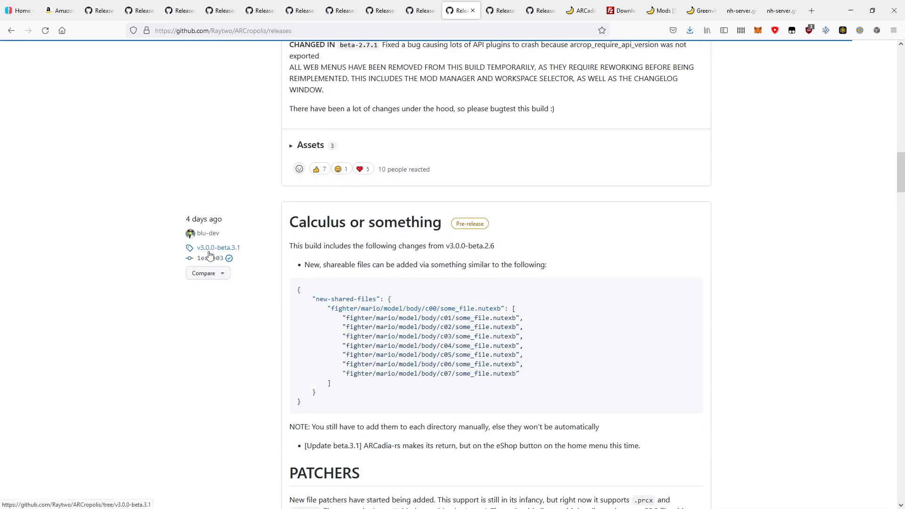
scroll(244, 254, down, 6)
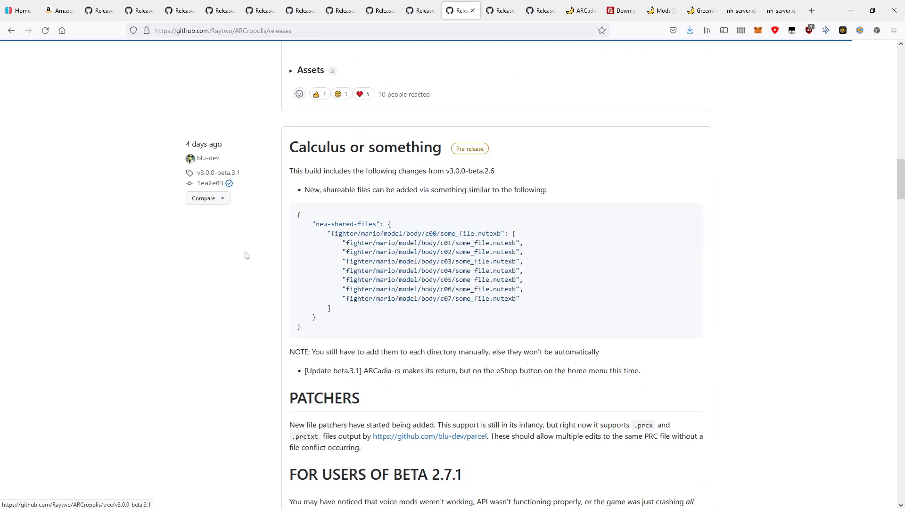
click(329, 382)
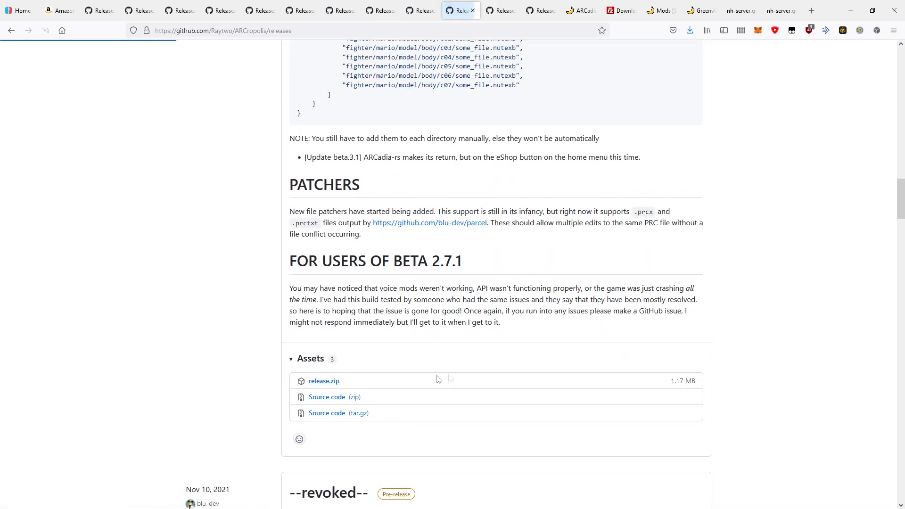
click(733, 323)
Examine the downloadable assets of the ARCropolis release listed above the v3.0.0-beta.3.1 pre-release.
scroll(495, 207, up, 10)
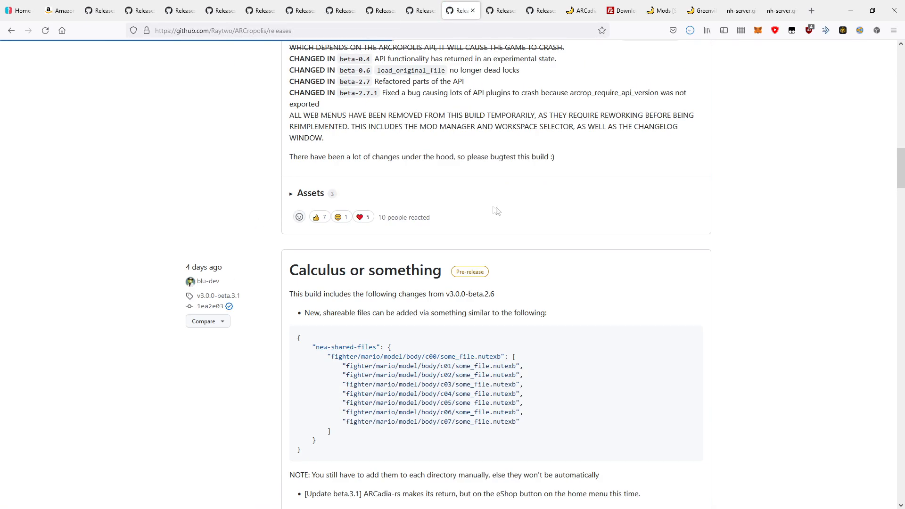
click(321, 337)
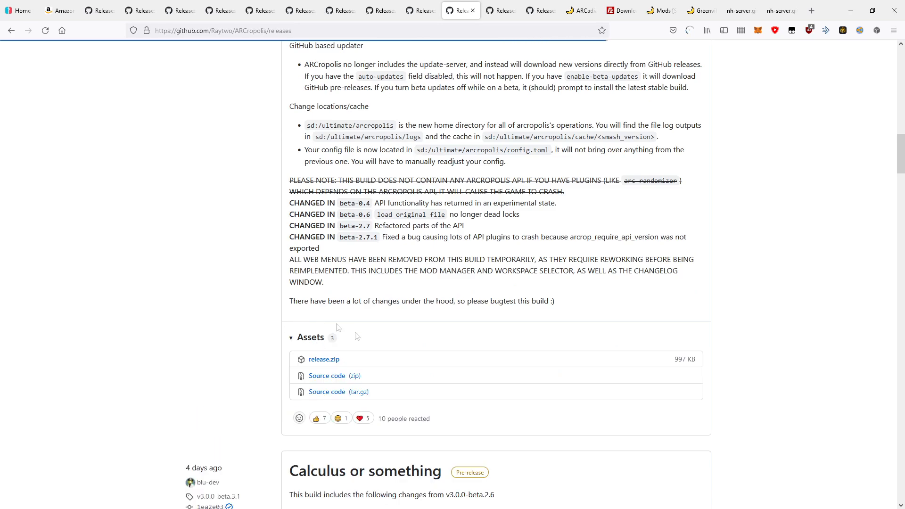
scroll(424, 267, down, 5)
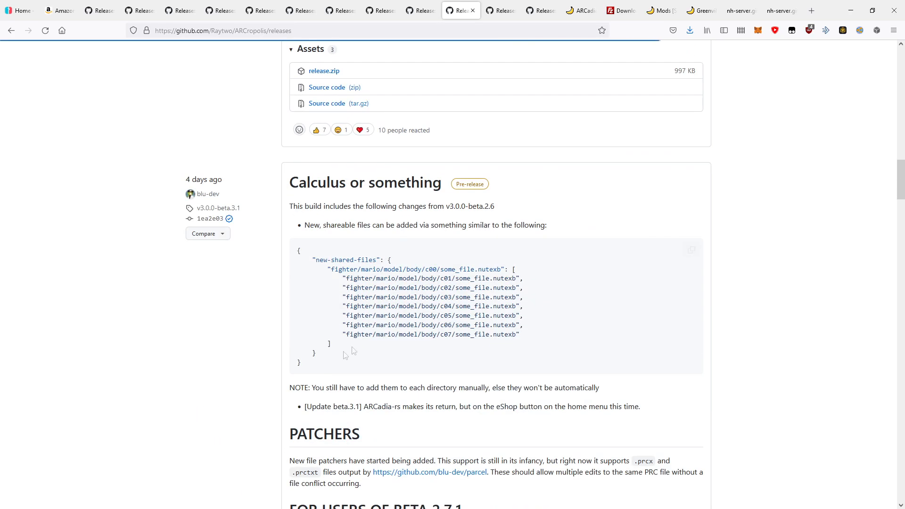
Download TrainingModpack.zip from the latest v3.2 release on the UltimateTrainingModpack releases page.
click(498, 7)
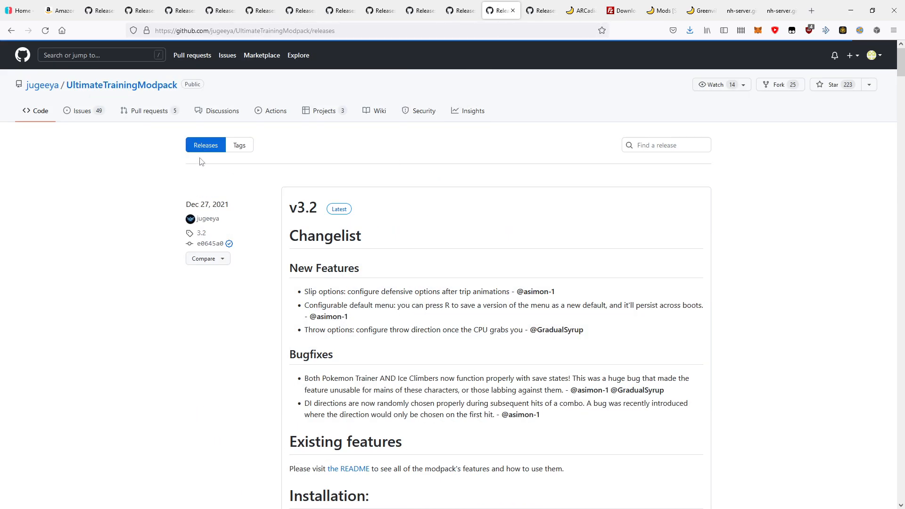
scroll(309, 200, down, 5)
scroll(350, 210, down, 15)
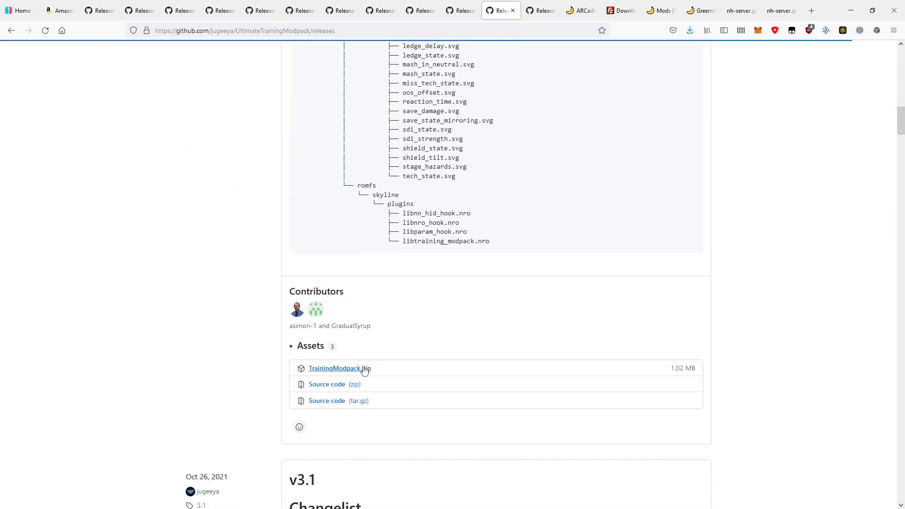
click(363, 373)
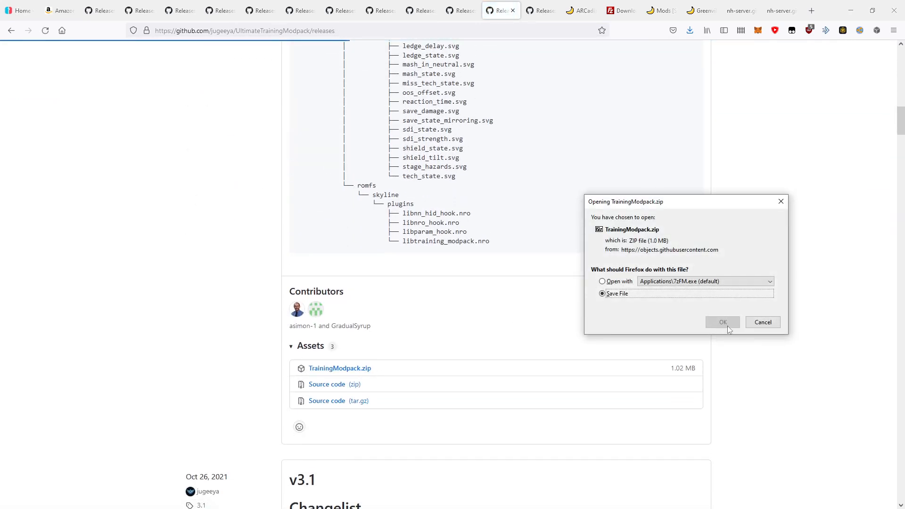
click(724, 324)
Download skyline.zip from the beta pre-release on the skyline releases page.
click(542, 11)
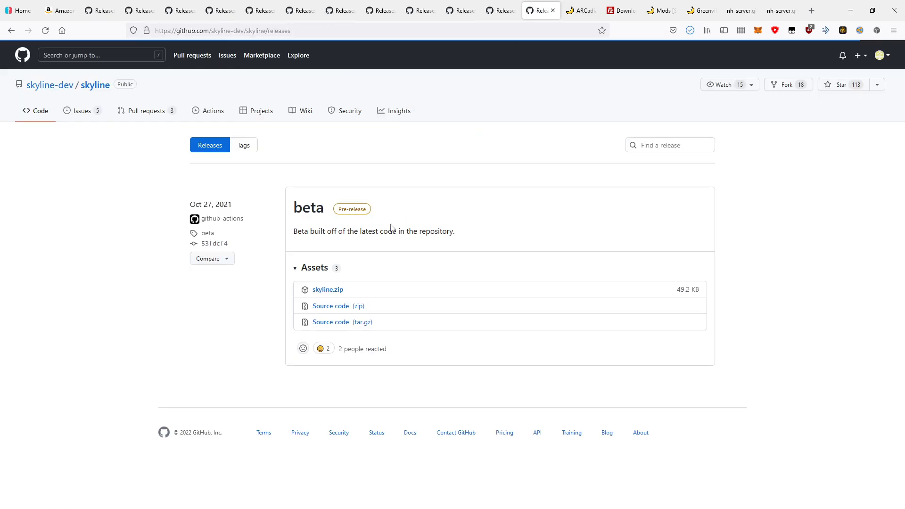
click(337, 291)
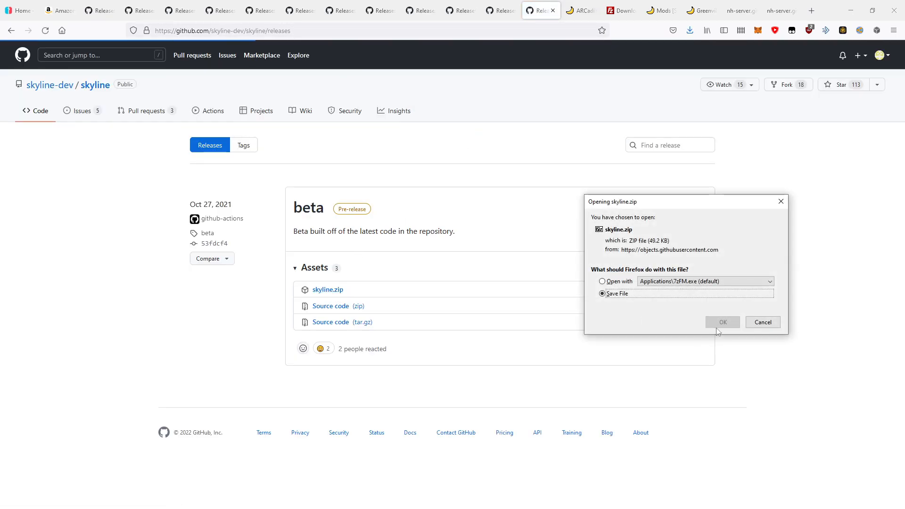
click(720, 323)
Download arcadia_2_0_5.zip, the version for ARCropolis 3.0 and above, from the ARCadia page on GameBanana.
click(582, 11)
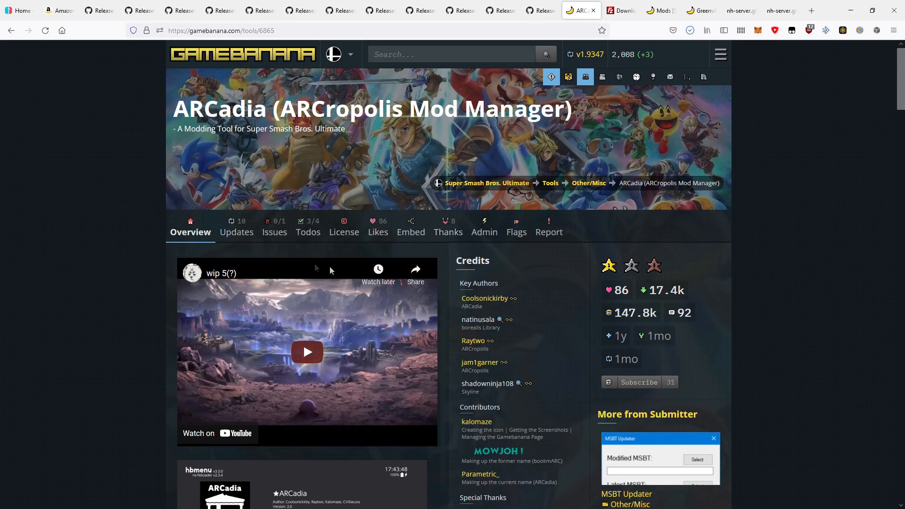
scroll(329, 267, down, 20)
scroll(317, 237, up, 6)
scroll(316, 240, down, 13)
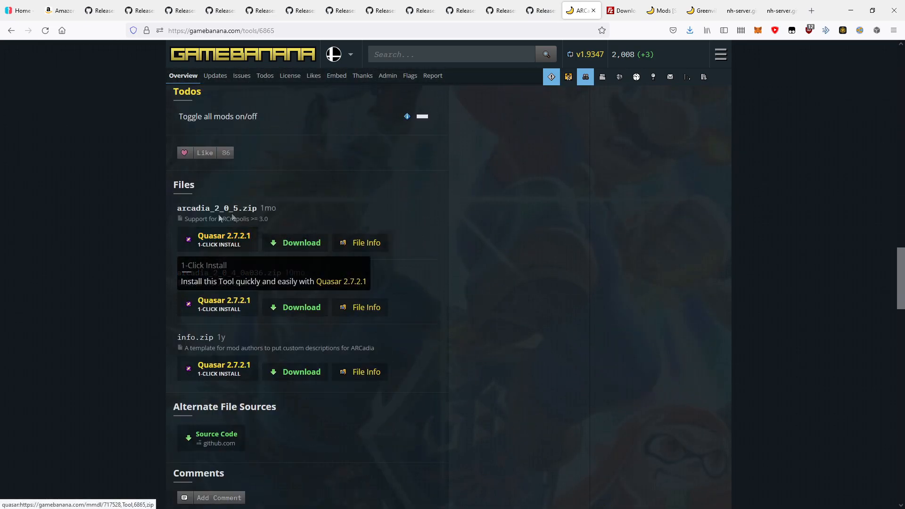
click(299, 249)
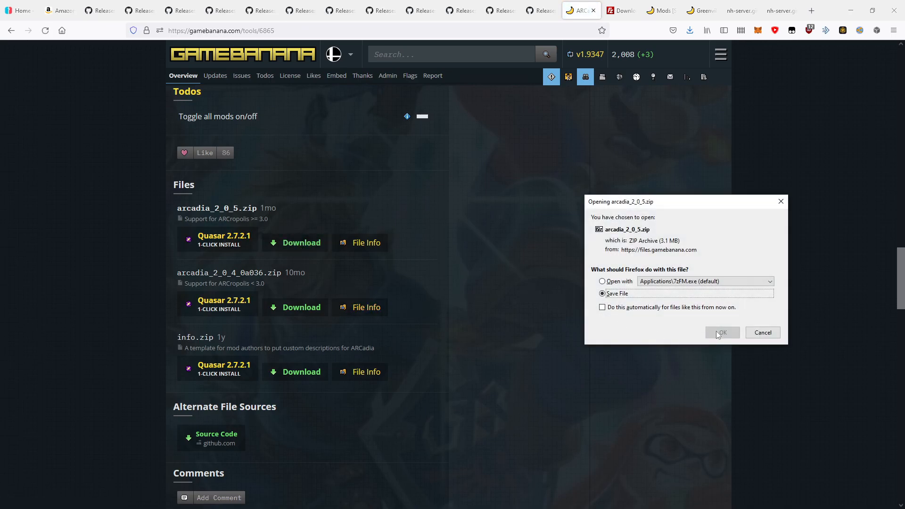
click(717, 333)
Download the FileZilla Client installer for 64-bit Windows and dismiss the thank-you message.
click(617, 4)
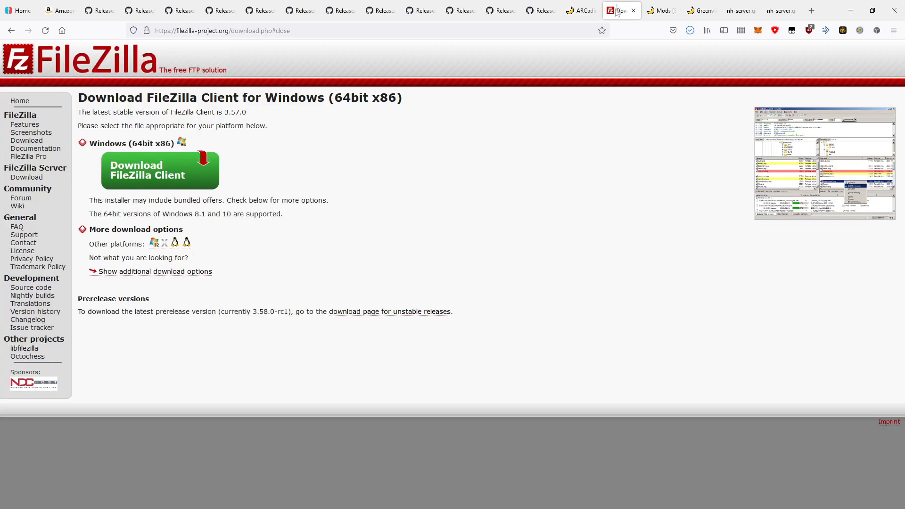
click(185, 175)
click(416, 378)
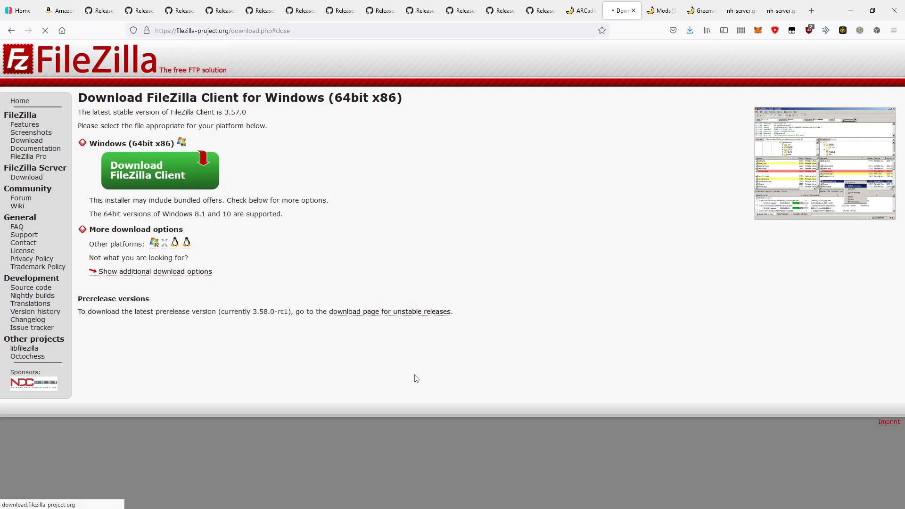
click(721, 274)
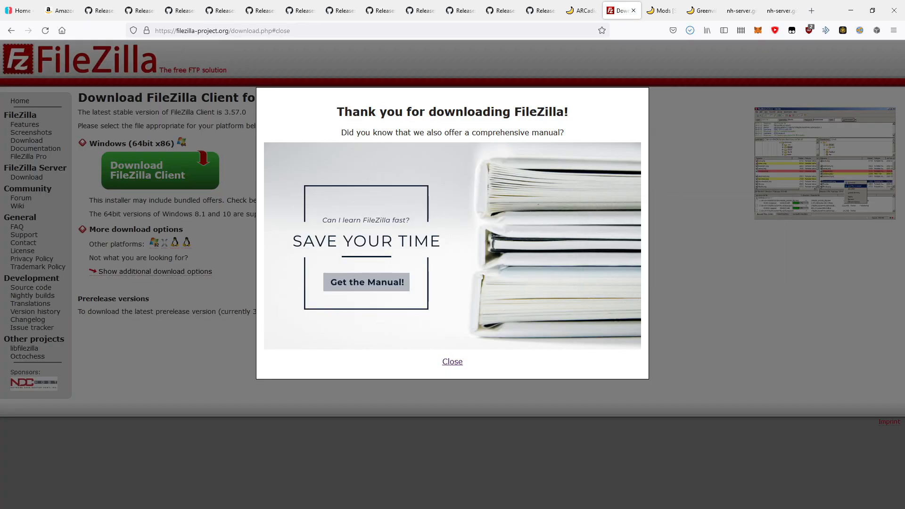
click(451, 363)
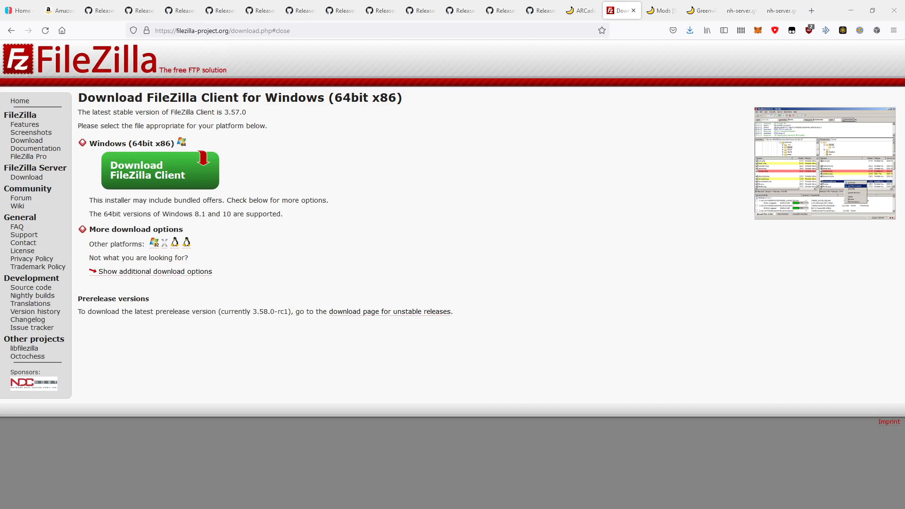
Arrange the USB Drive (G:) and Switch Homebrew folder windows side by side over the browser.
drag(0, 112, 760, 63)
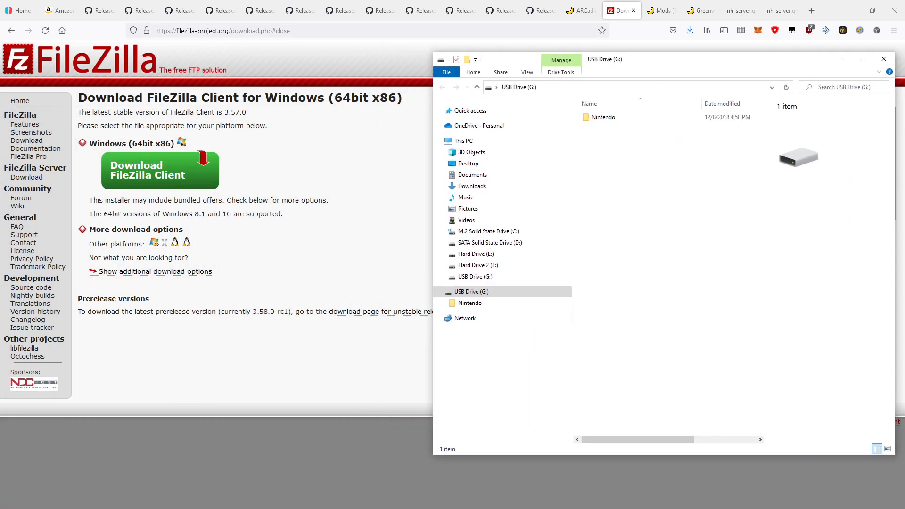
drag(0, 91, 420, 92)
drag(646, 180, 408, 182)
Check which file system USB Drive (G:) uses in its properties.
click(483, 295)
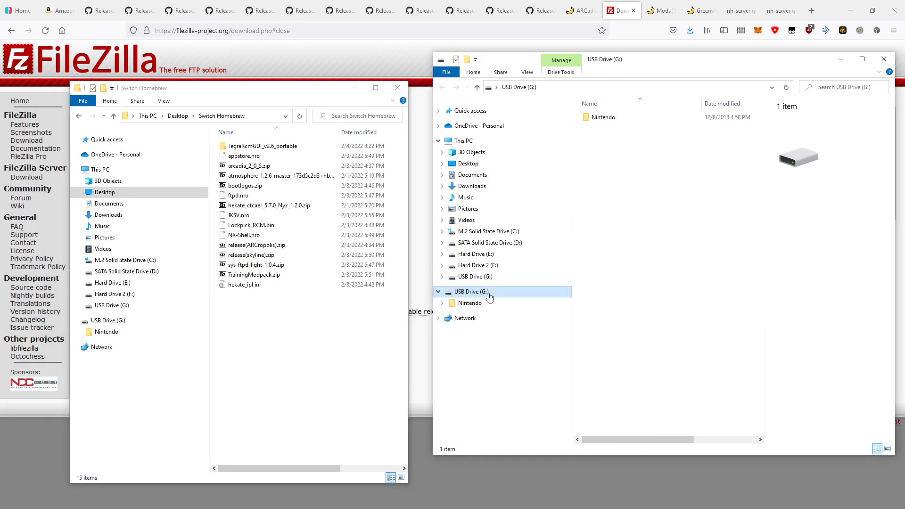
right_click(483, 296)
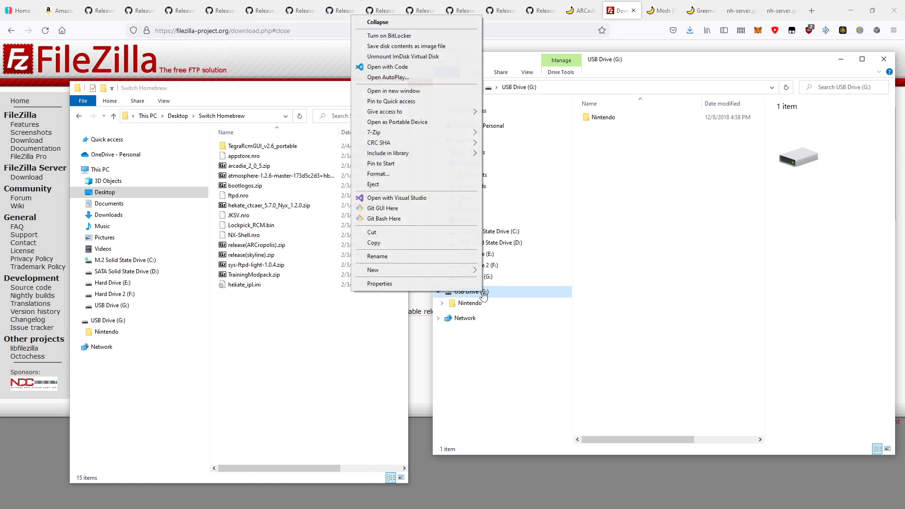
click(430, 285)
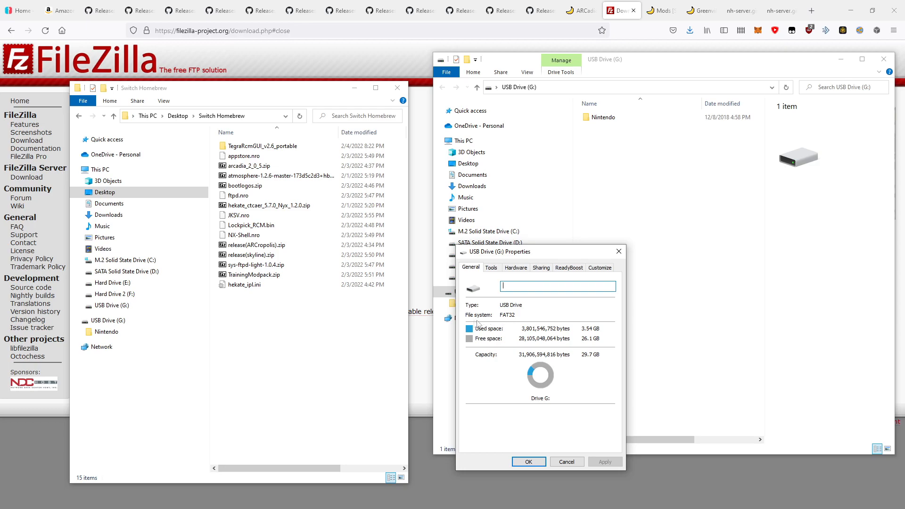
click(618, 251)
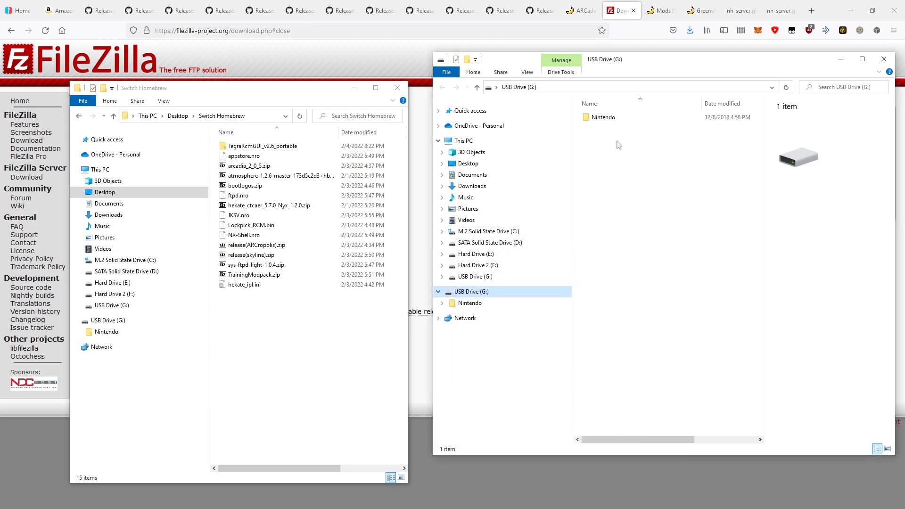
Review the file system choices in the Format dialog for USB Drive (G:) and close it without formatting.
drag(603, 120, 602, 118)
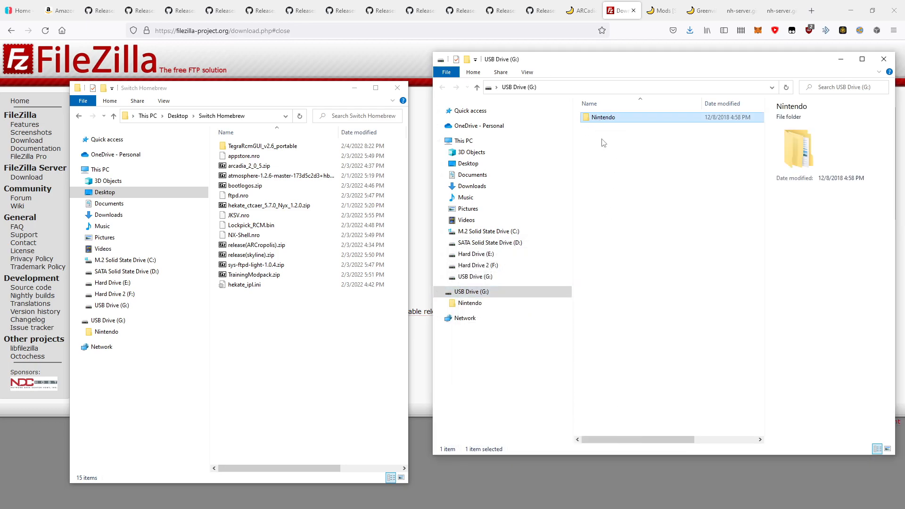
right_click(477, 294)
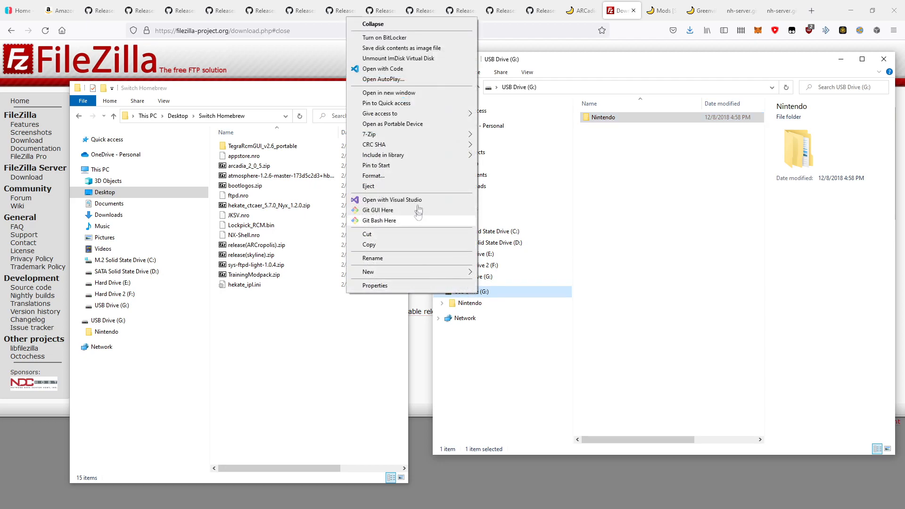
click(419, 178)
click(530, 208)
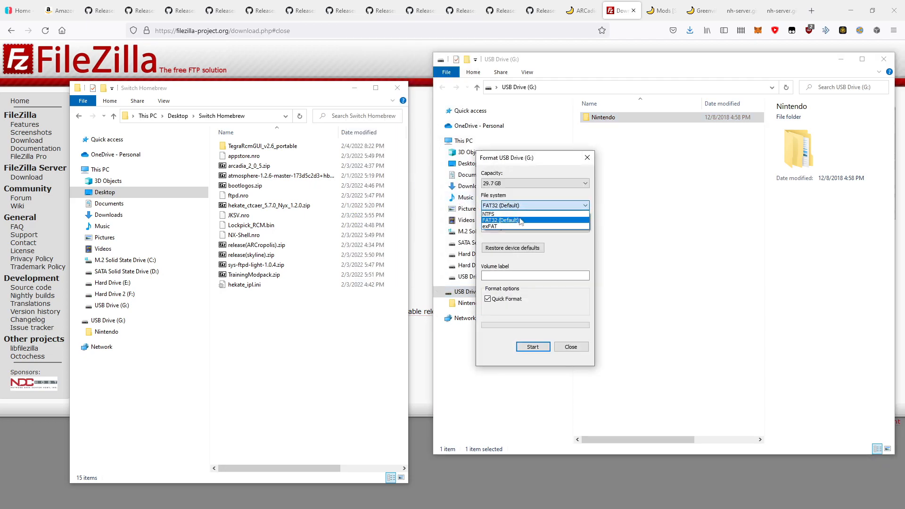
click(524, 206)
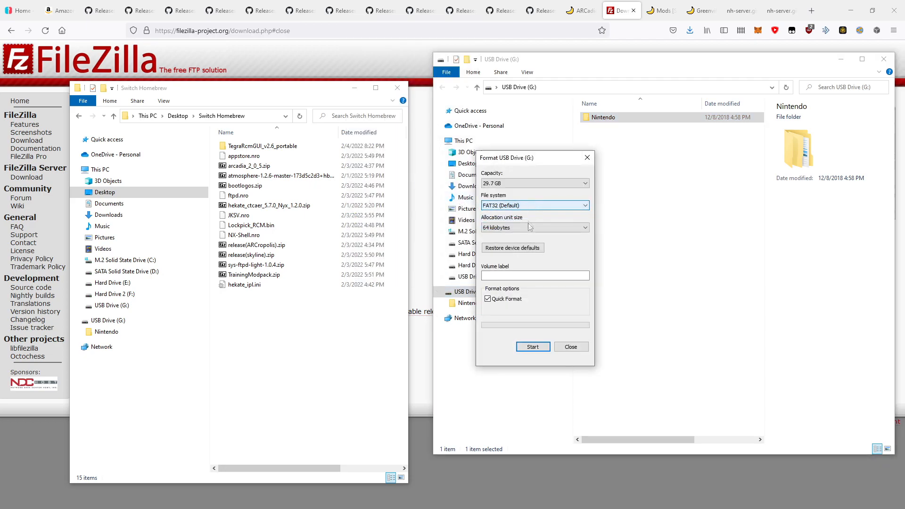
click(571, 347)
Extract hekate_ctcaer_5.7.0.bin from the hekate_ctcaer_5.7.0_Nyx_1.2.0.zip archive into the Switch Homebrew folder.
click(311, 339)
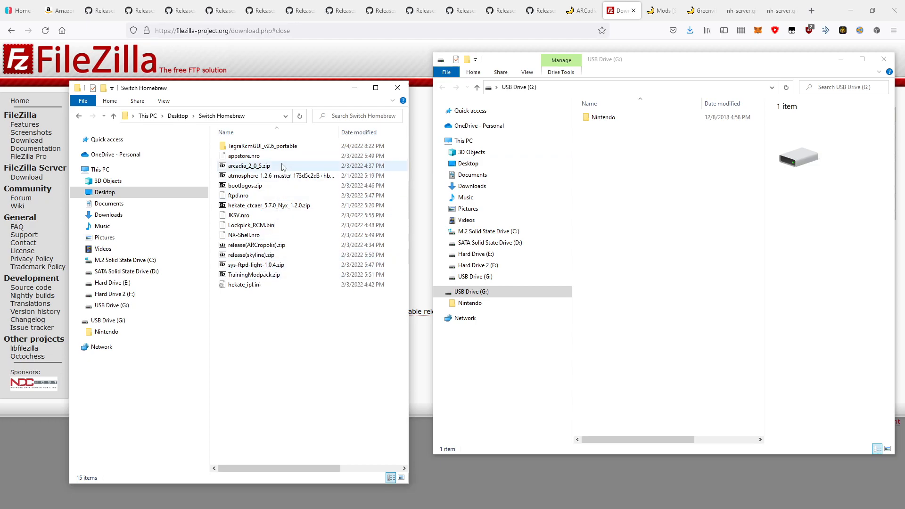
click(280, 209)
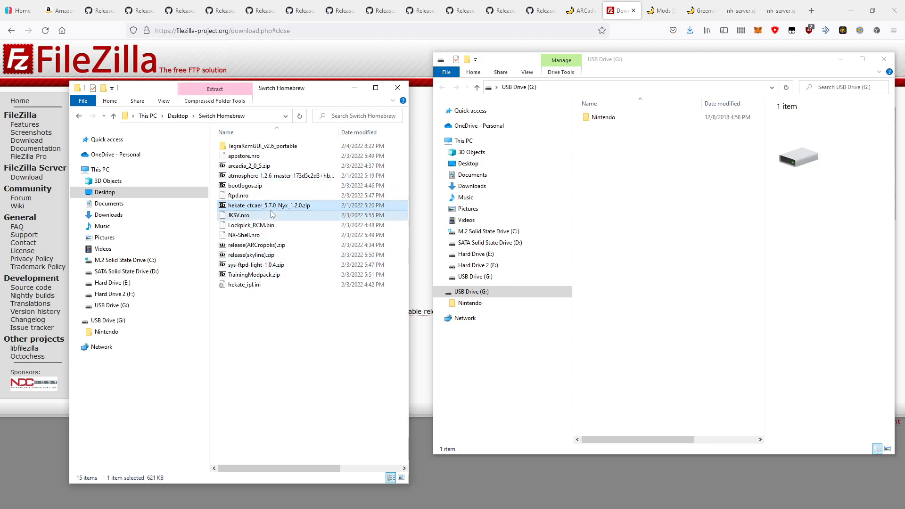
double_click(280, 207)
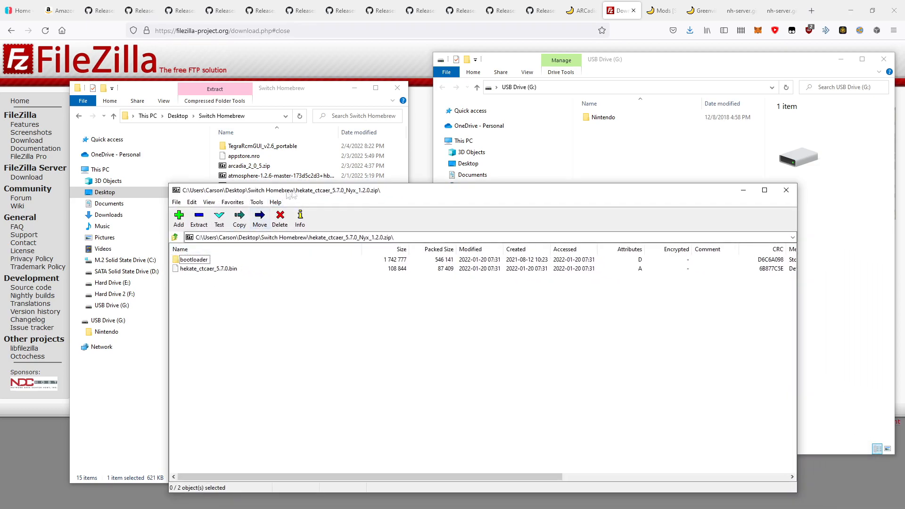
drag(285, 194, 412, 172)
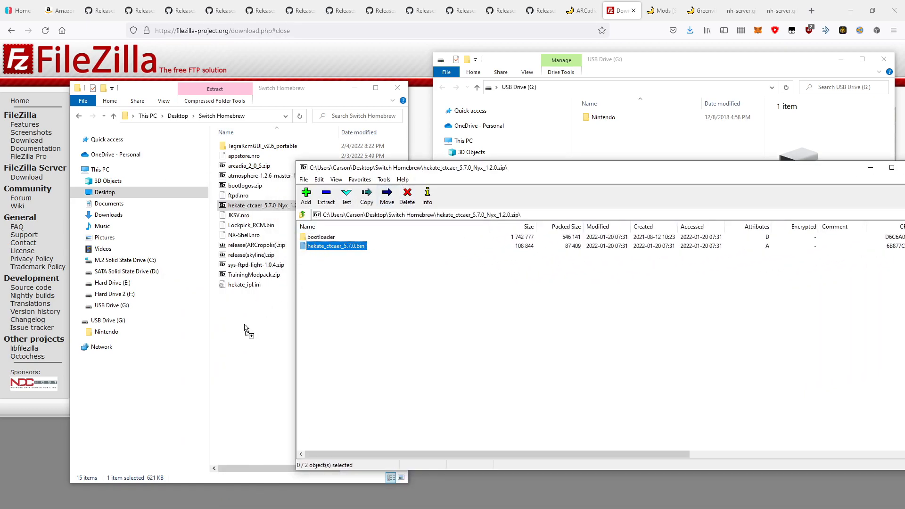
drag(245, 328, 244, 328)
Extract the bootloader folder from the hekate archive to the root of USB Drive (G:) and close the archive.
drag(457, 172, 347, 198)
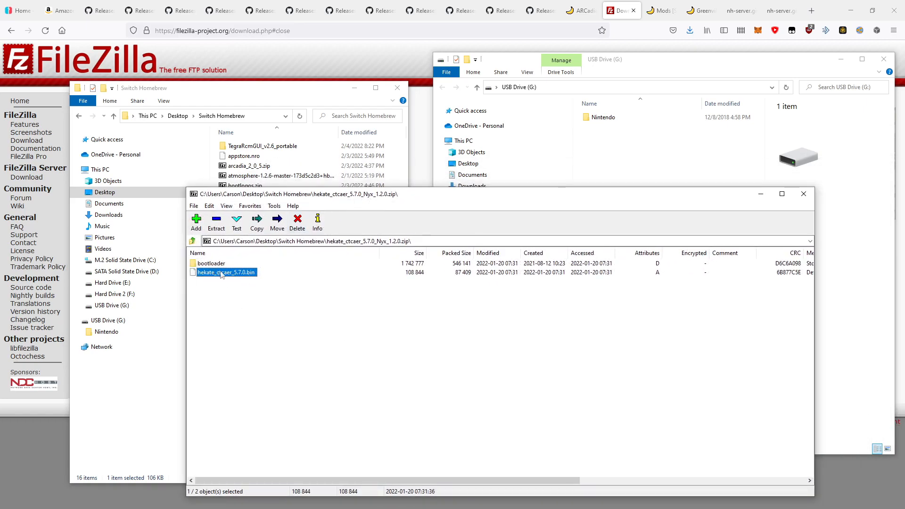
click(245, 307)
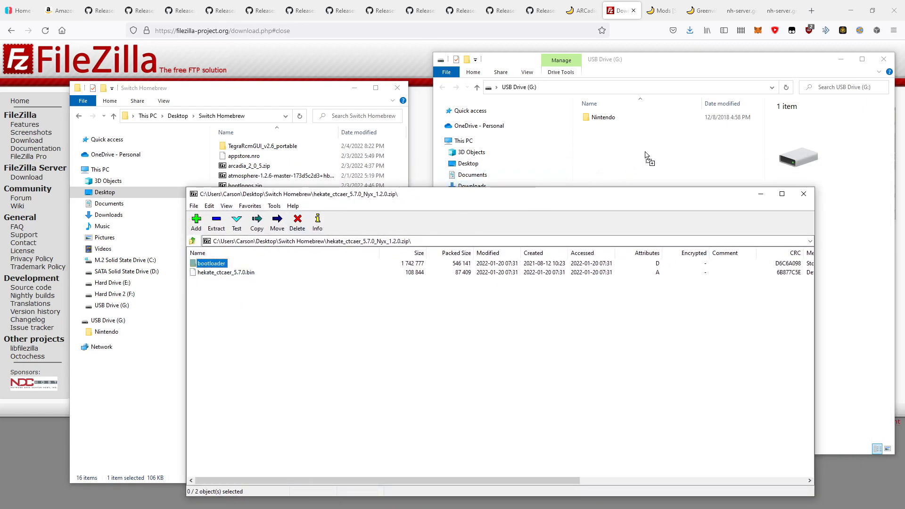
drag(651, 149, 652, 151)
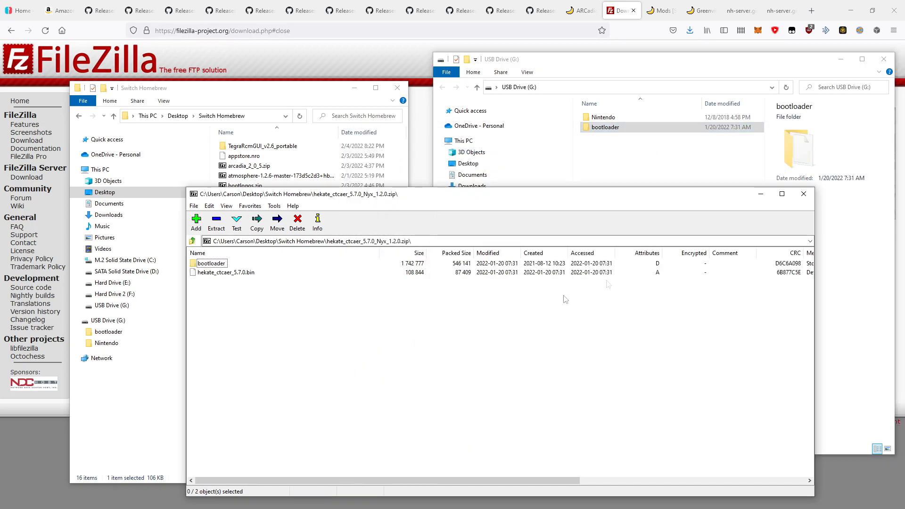
click(803, 194)
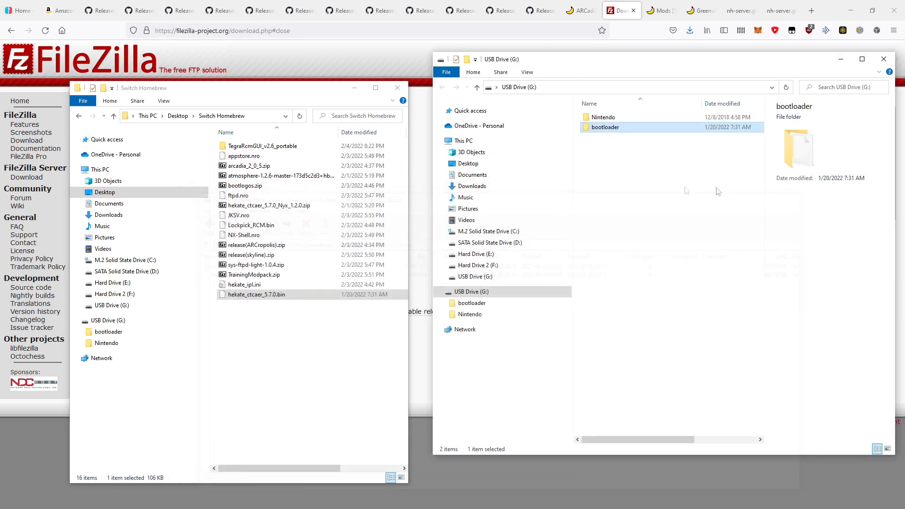
Extract the atmosphere and switch folders and hbmenu.nro from the atmosphere-1.2.6 archive to the root of USB Drive (G:).
double_click(265, 176)
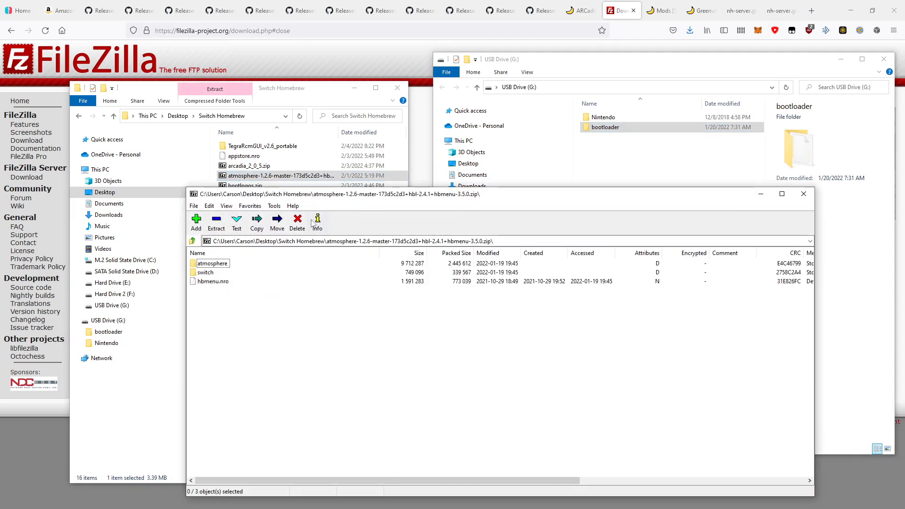
drag(338, 202, 298, 216)
drag(177, 353, 165, 281)
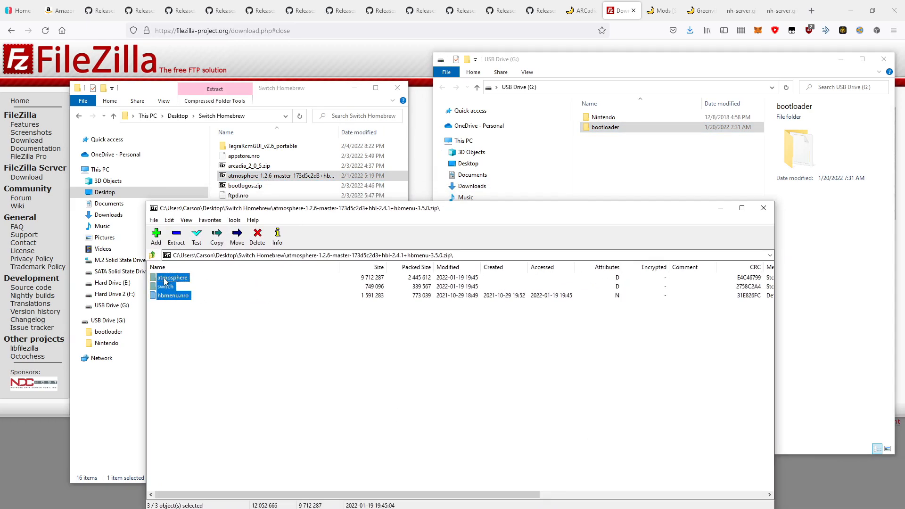
drag(661, 187, 651, 194)
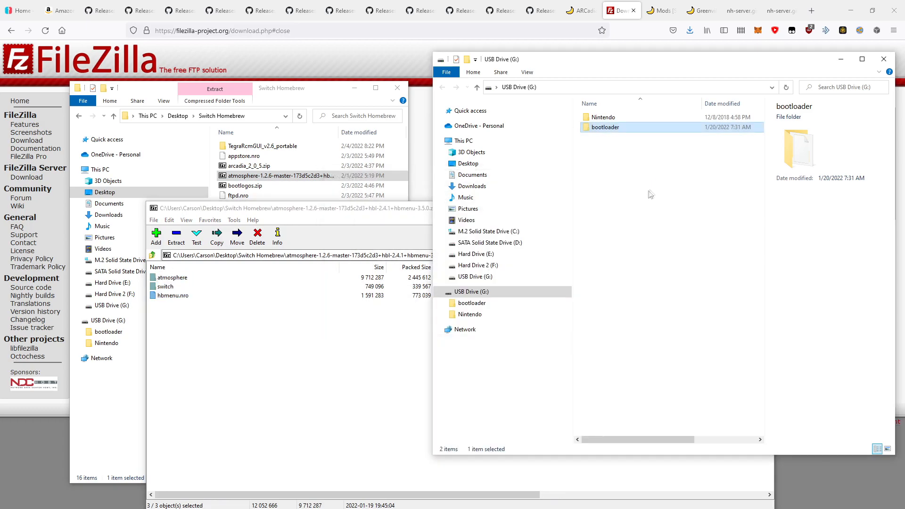
Close the atmosphere archive and extract the bootloader folder from bootlogos.zip to the root of USB Drive (G:), merging it with the existing folder.
click(377, 356)
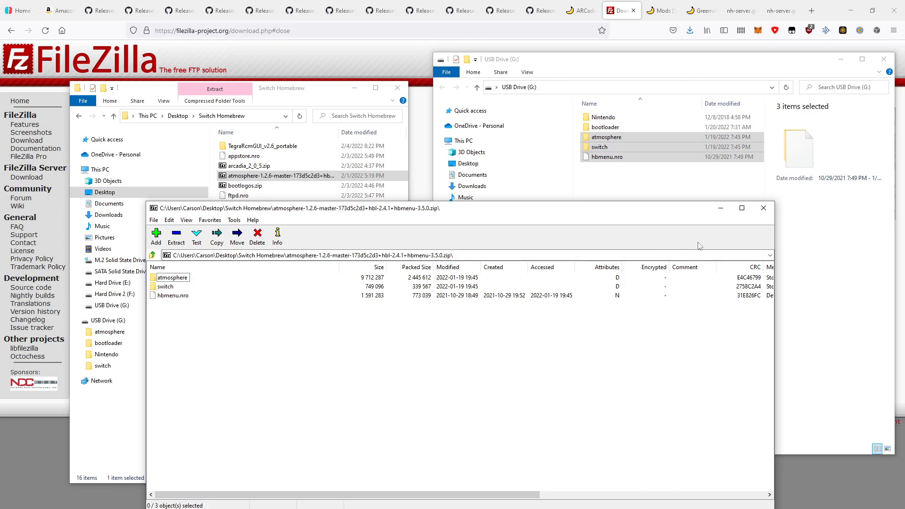
click(764, 209)
double_click(275, 186)
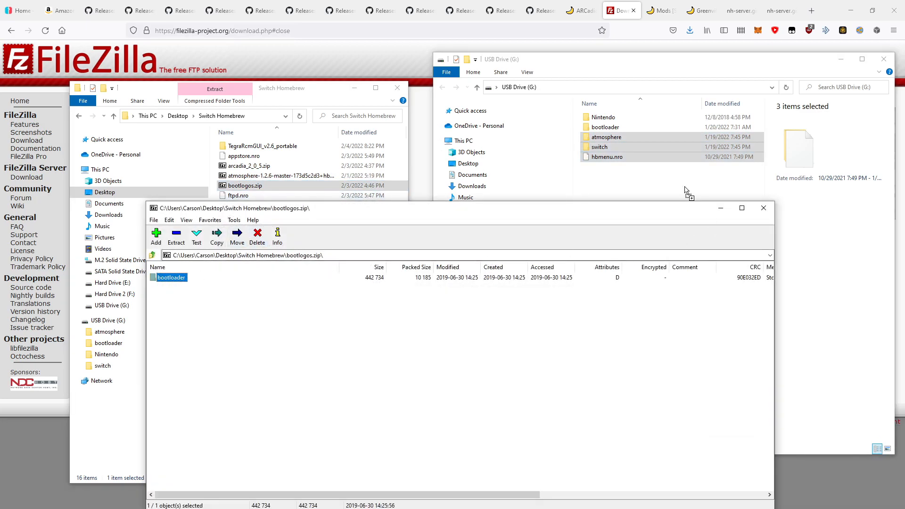
drag(685, 190, 685, 191)
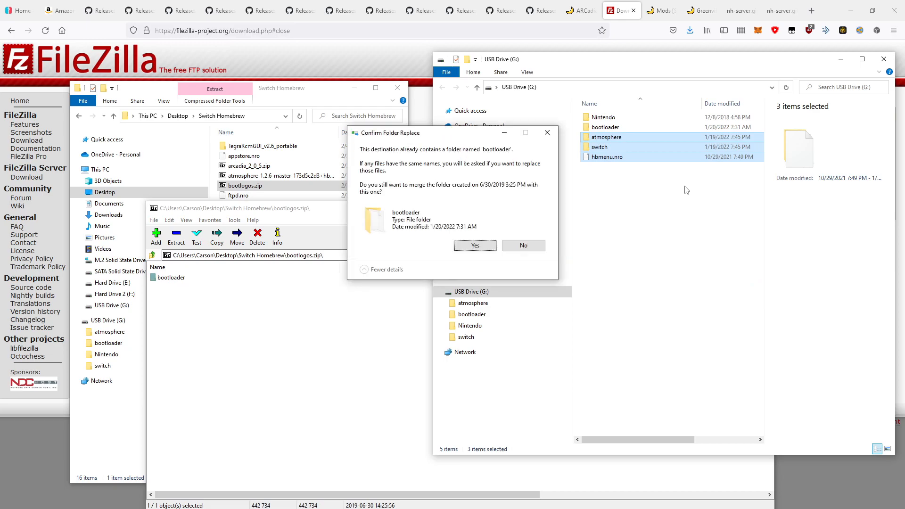
click(479, 248)
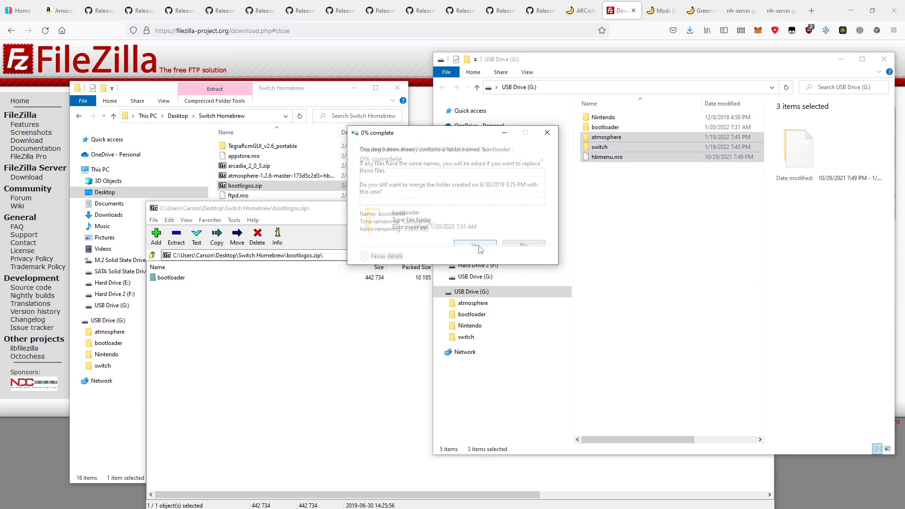
click(391, 320)
click(764, 208)
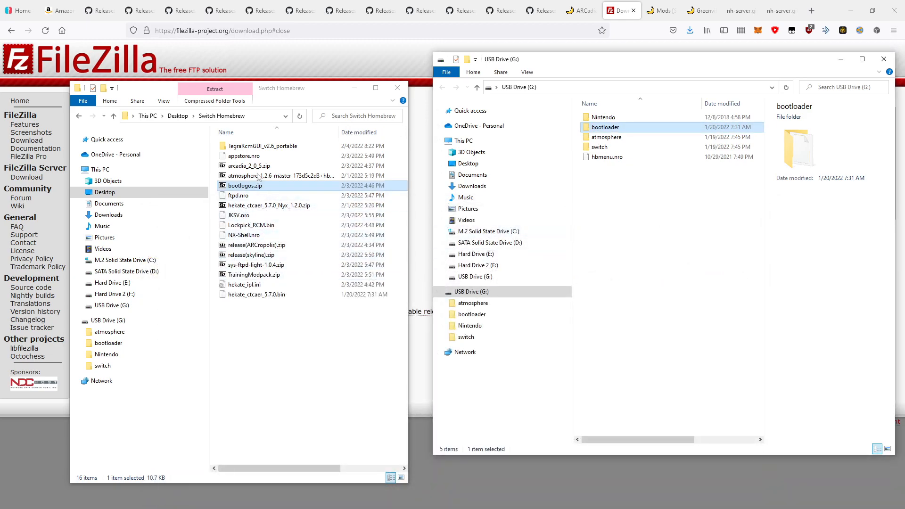
Copy hekate_ipl.ini from the Switch Homebrew folder into the bootloader folder on USB Drive (G:).
click(250, 285)
double_click(605, 127)
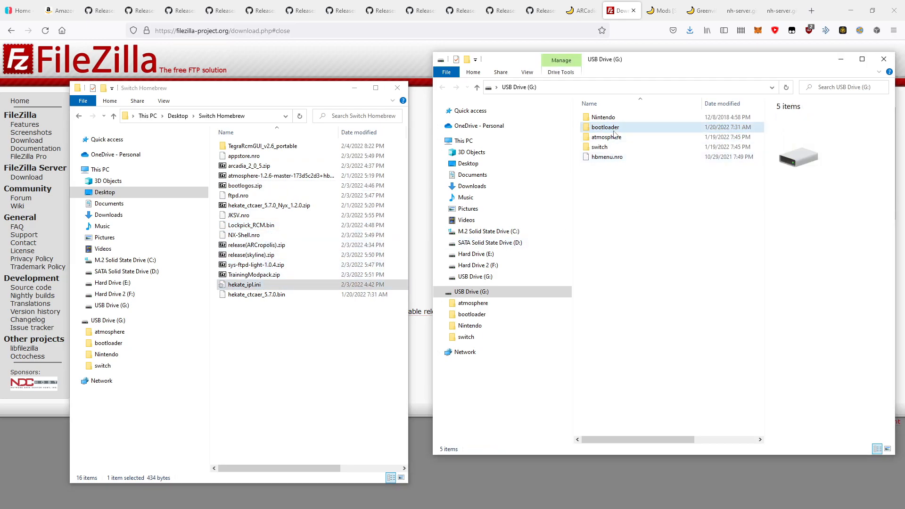
drag(249, 286, 644, 221)
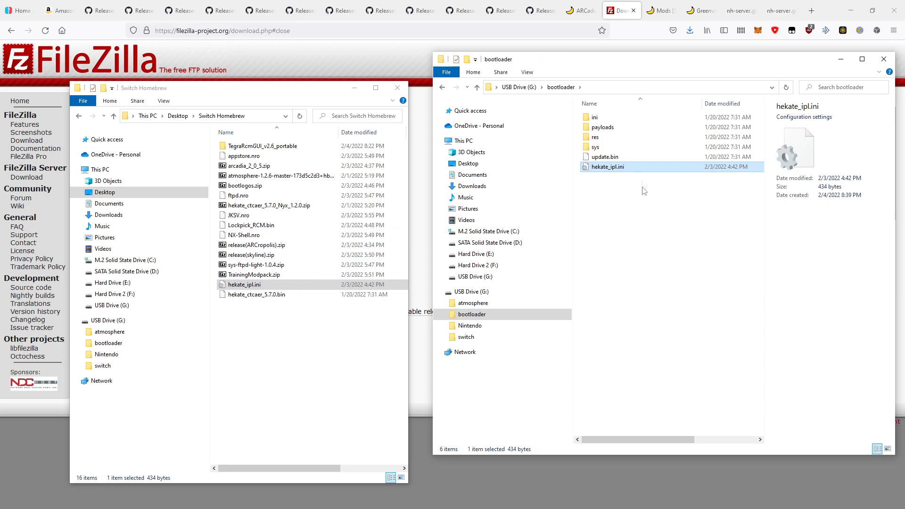
Copy ftpd.nro, JKSV.nro and NX-Shell.nro from the Switch Homebrew folder into the switch folder on USB Drive (G:).
click(531, 87)
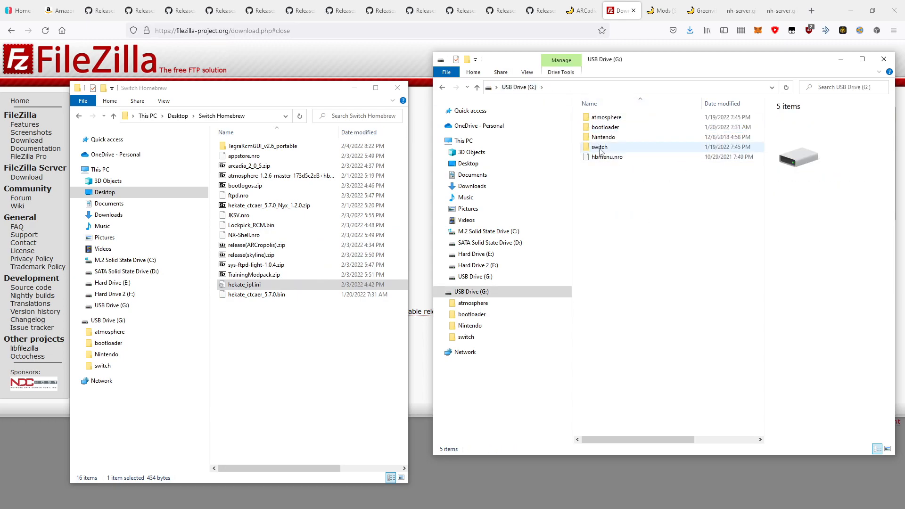
double_click(600, 148)
click(249, 235)
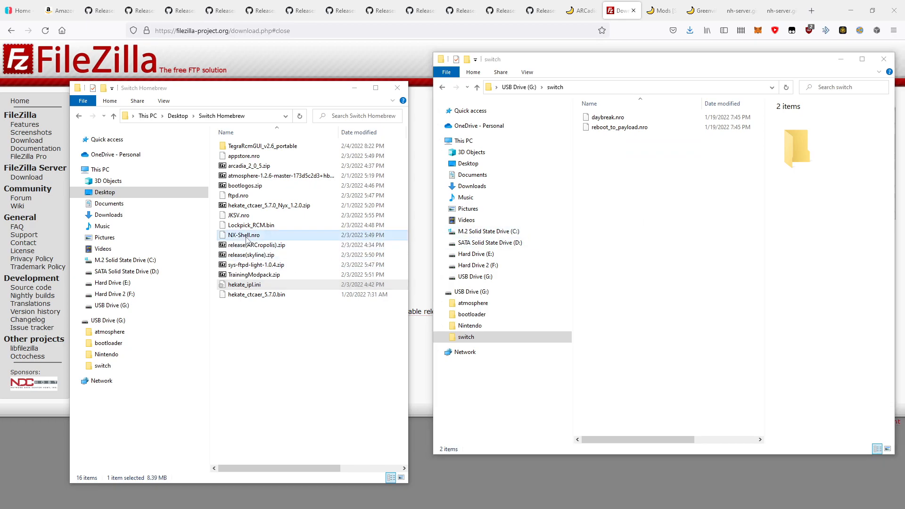
ctrl+click(240, 215)
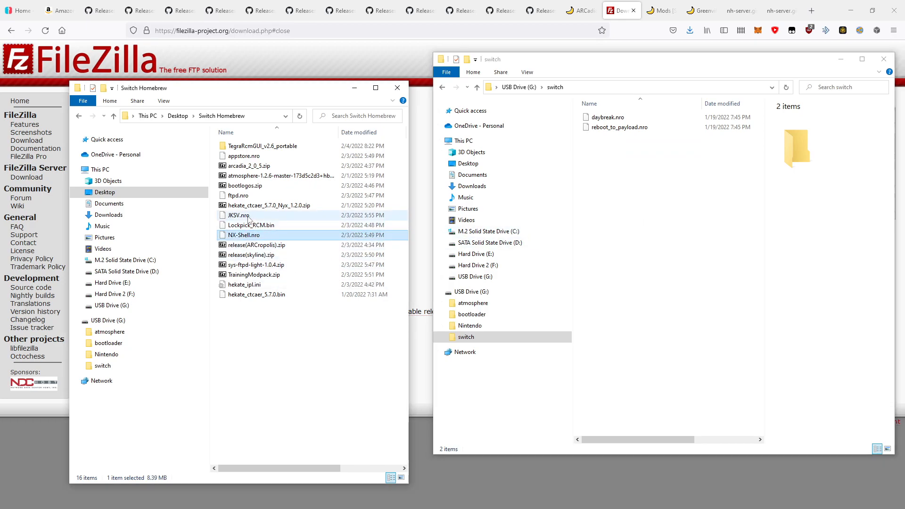
ctrl+click(240, 195)
drag(247, 198, 647, 216)
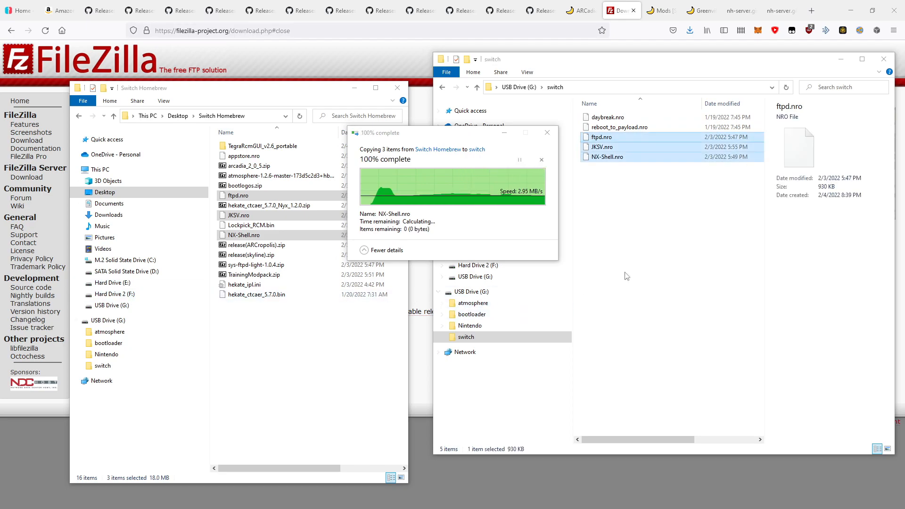
Create a folder named appstore inside the switch folder on USB Drive (G:) and copy appstore.nro into it.
right_click(647, 255)
mouse_move(594, 375)
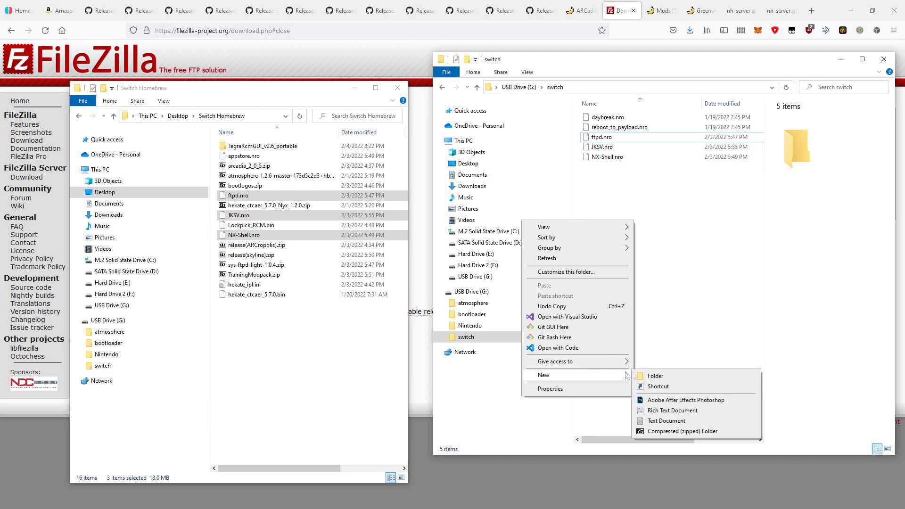
click(666, 375)
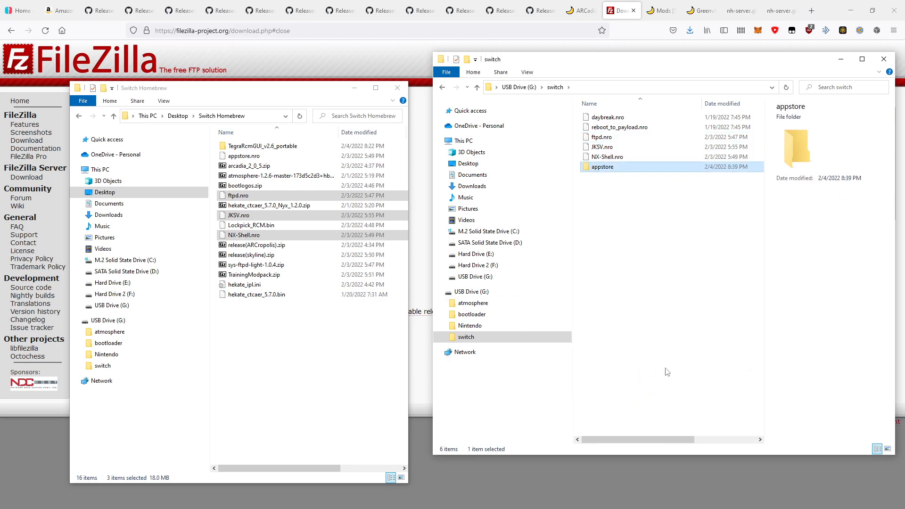
key(Return)
drag(262, 160, 661, 164)
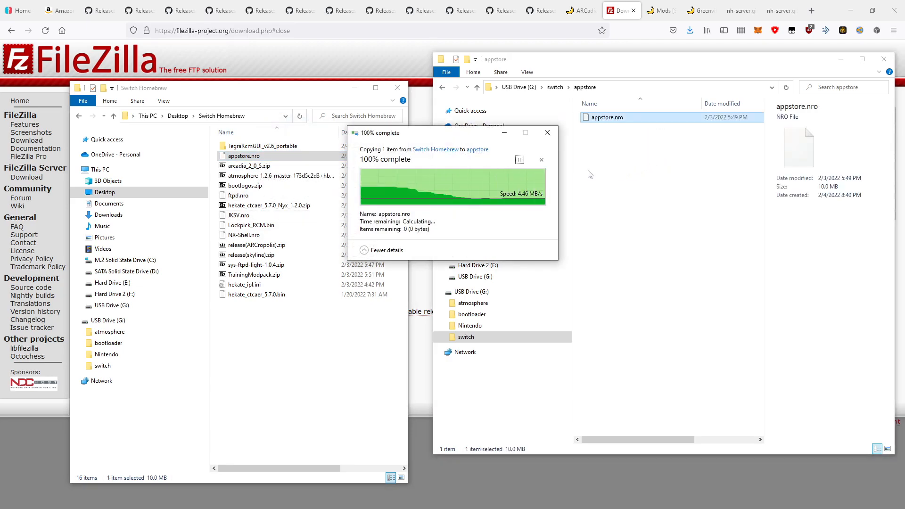
Extract arcadia.nro from the switch folder of arcadia_2_0_5.zip into the switch folder on USB Drive (G:) and close the archive.
click(555, 87)
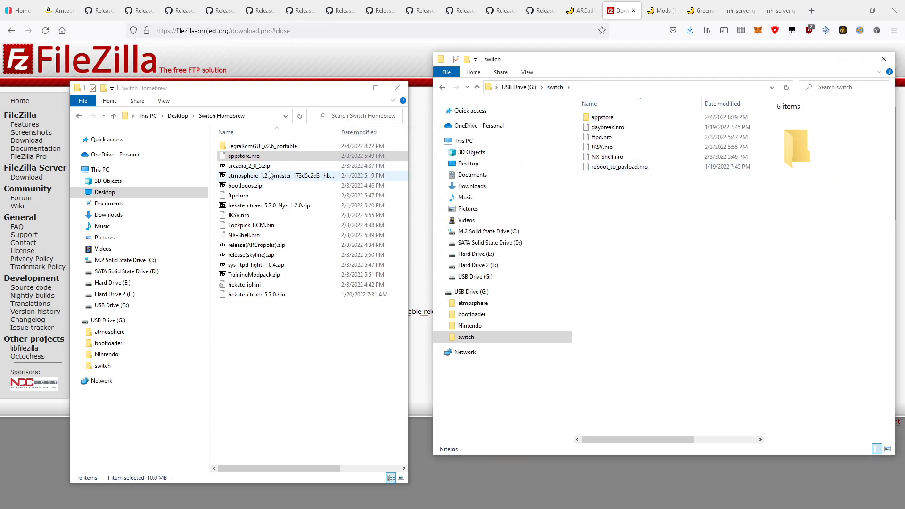
double_click(255, 166)
double_click(168, 279)
drag(630, 195, 632, 192)
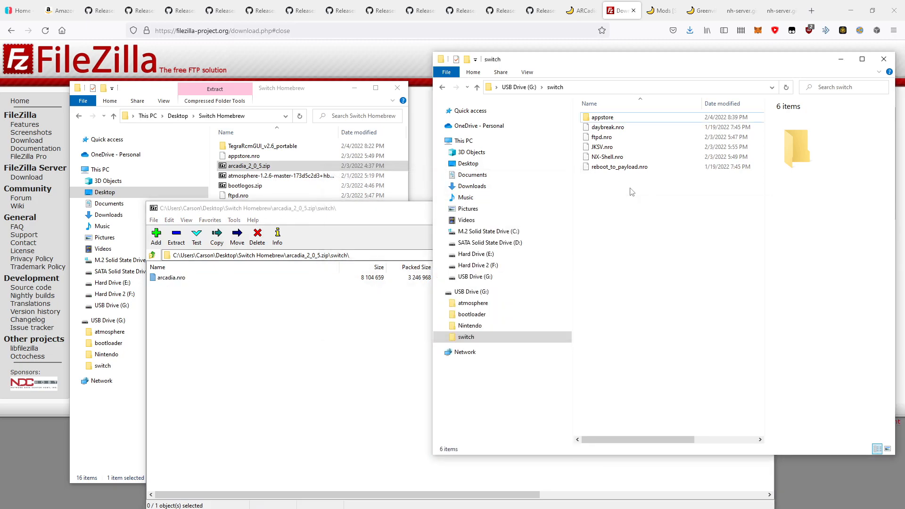
click(379, 351)
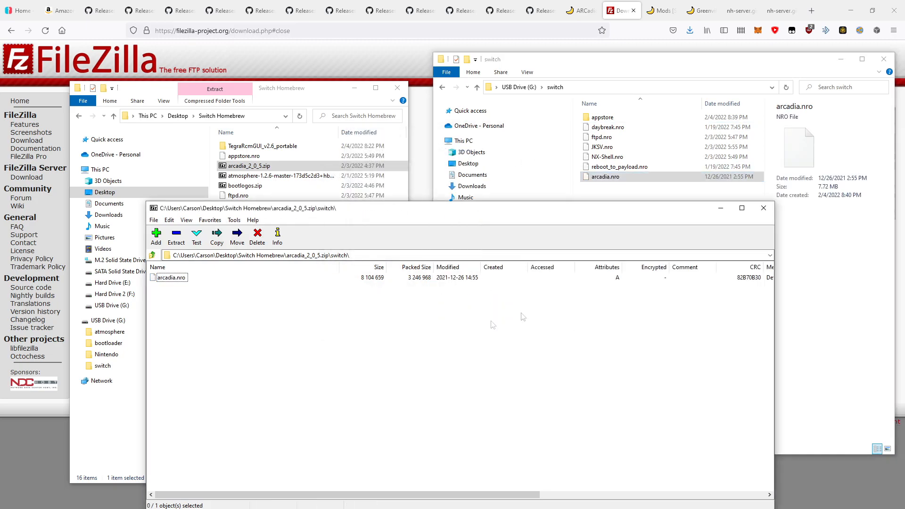
click(764, 208)
click(286, 334)
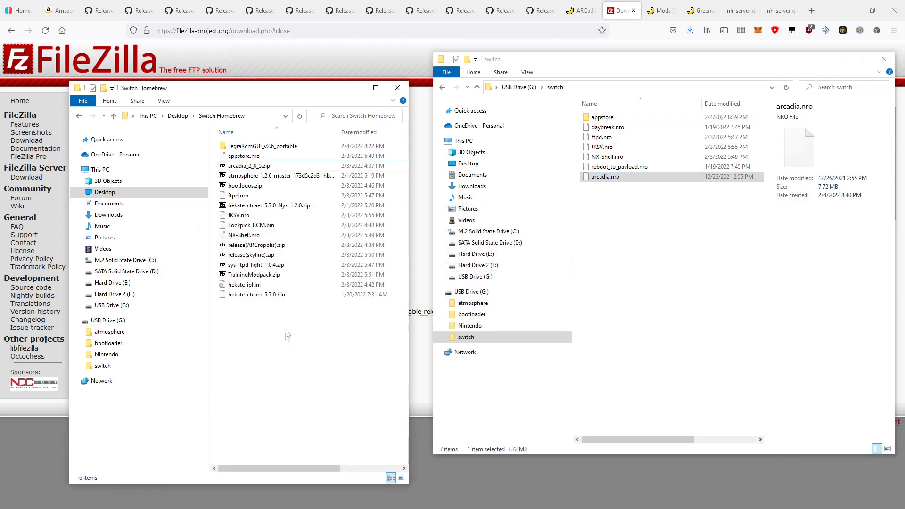
Copy Lockpick_RCM.bin from the Switch Homebrew folder into the bootloader\payloads folder on USB Drive (G:).
click(522, 88)
click(297, 227)
double_click(622, 128)
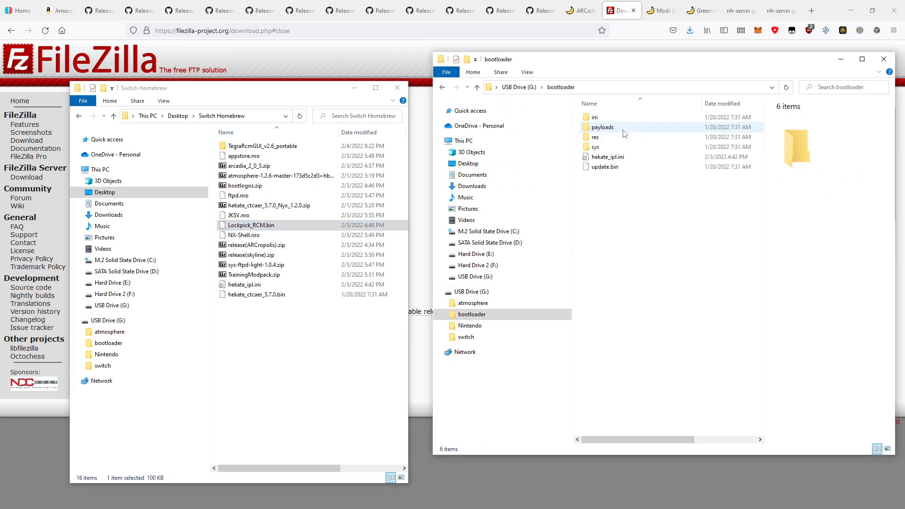
double_click(618, 131)
drag(245, 226, 661, 185)
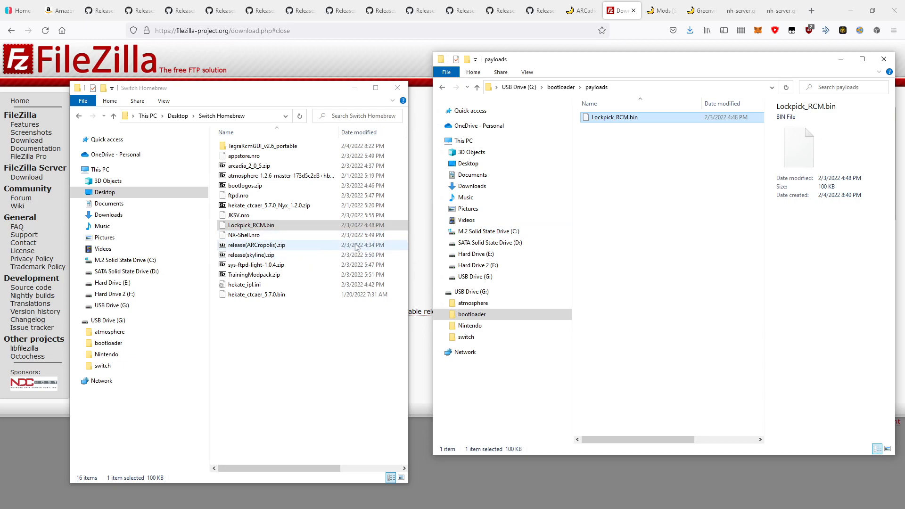
Extract the atmosphere folder from release(ARCropolis).zip to the root of USB Drive (G:), merging it with the existing folder, and close the archive.
click(561, 87)
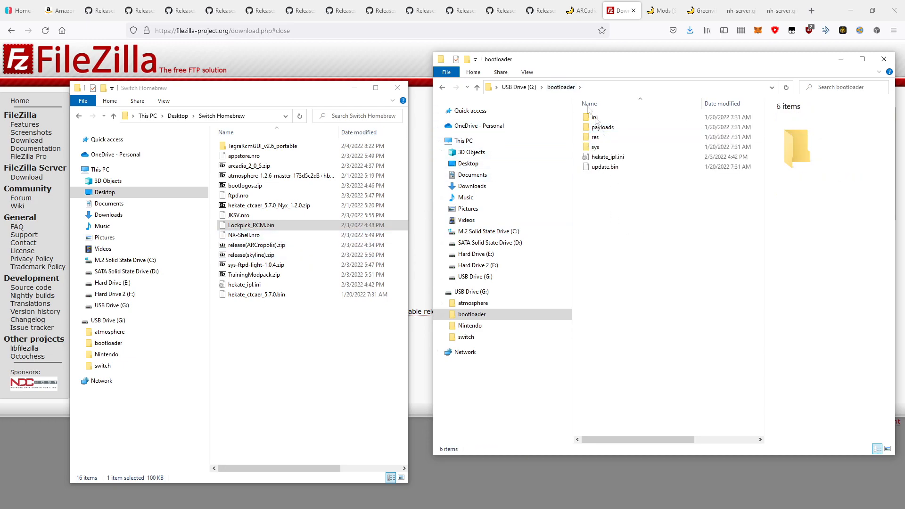
click(519, 87)
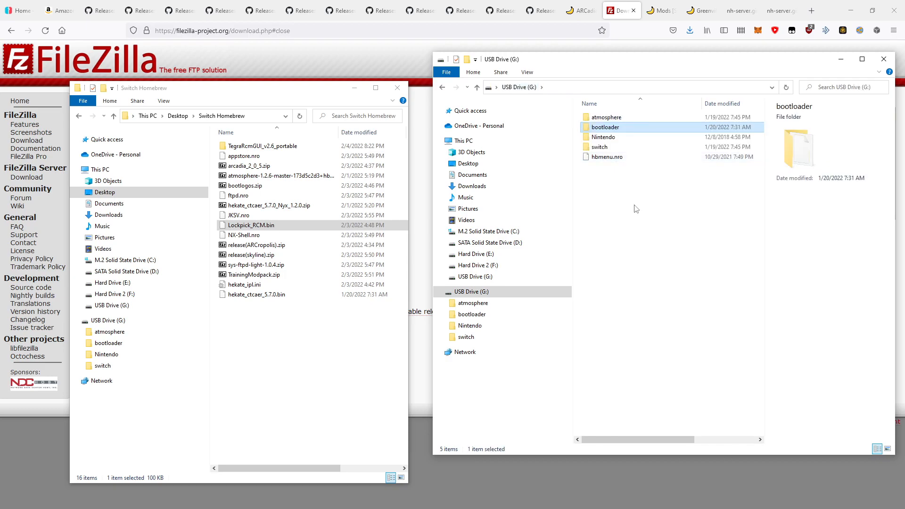
double_click(265, 246)
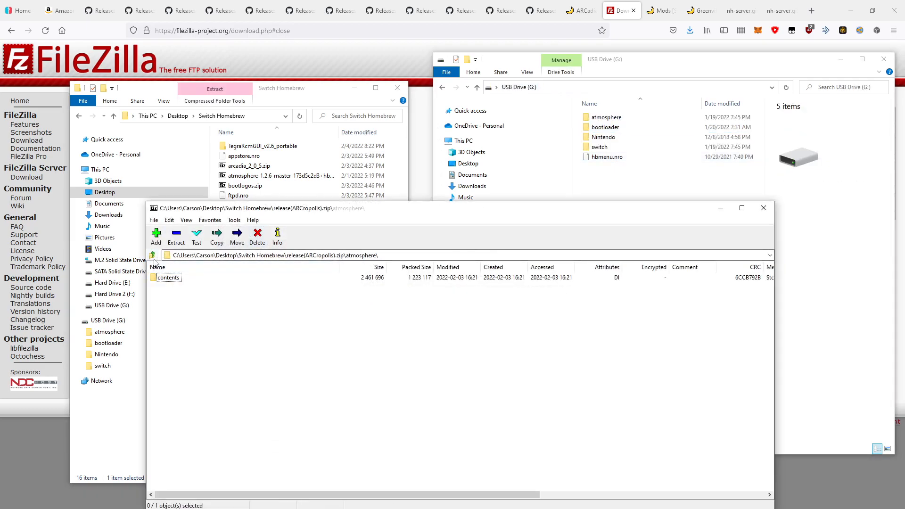
key(BackSpace)
drag(634, 186, 634, 187)
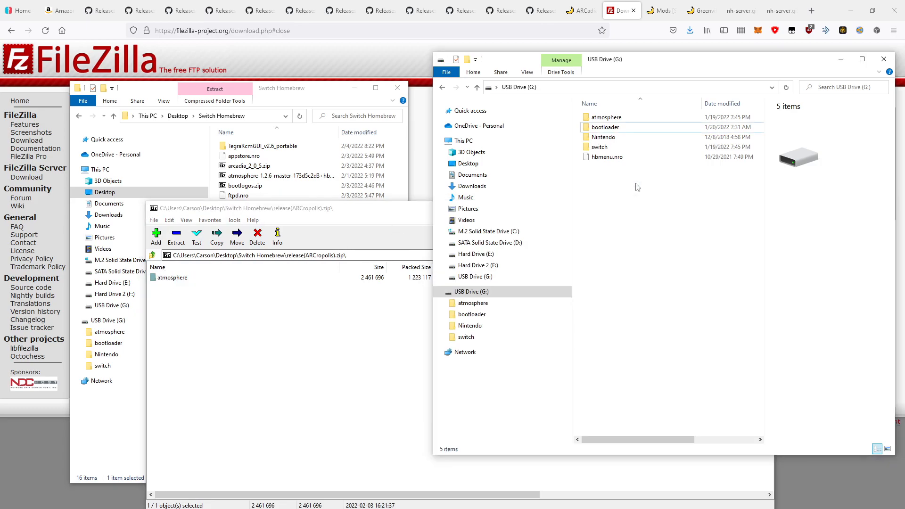
click(475, 246)
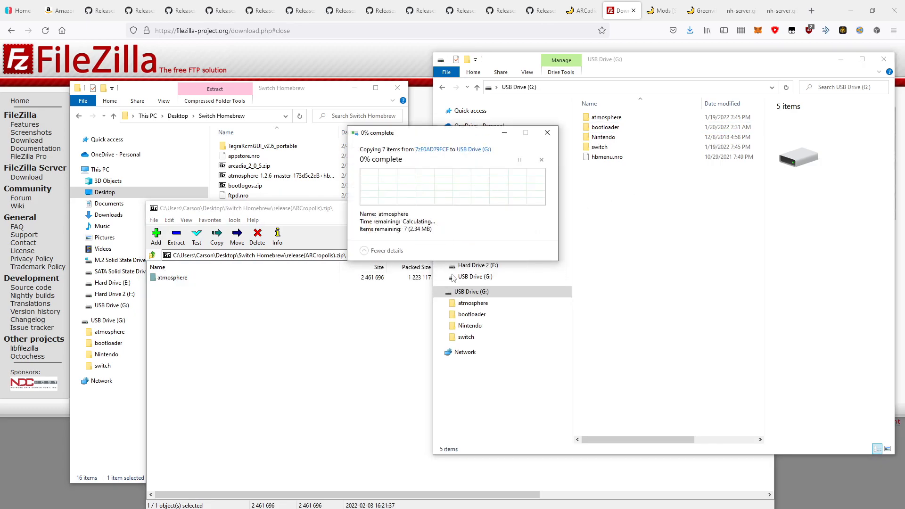
click(398, 319)
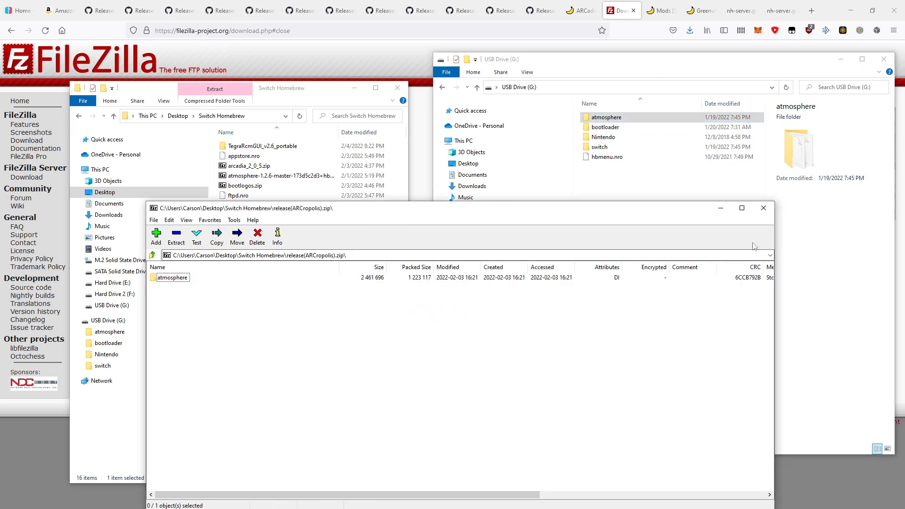
click(764, 208)
Extract the atmosphere folder from TrainingModpack.zip to the root of USB Drive (G:), merging it with the existing folder, and close the archive.
double_click(276, 274)
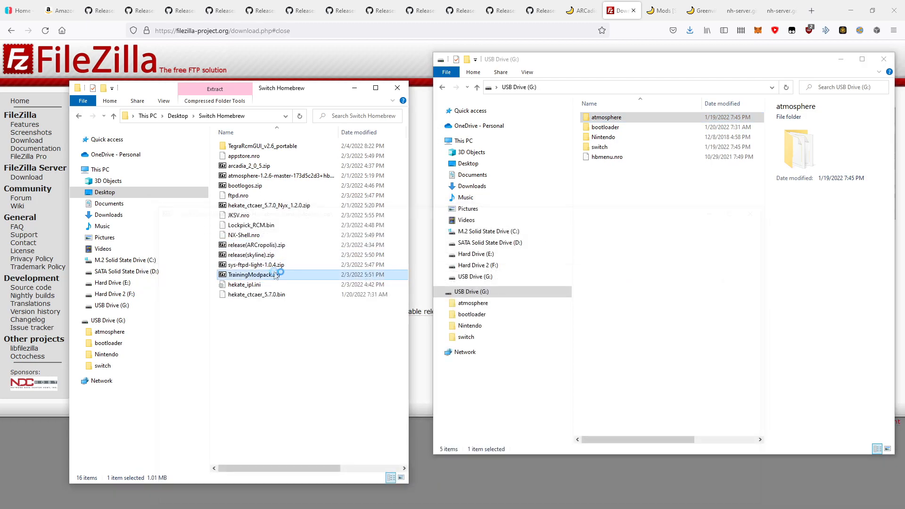
double_click(181, 277)
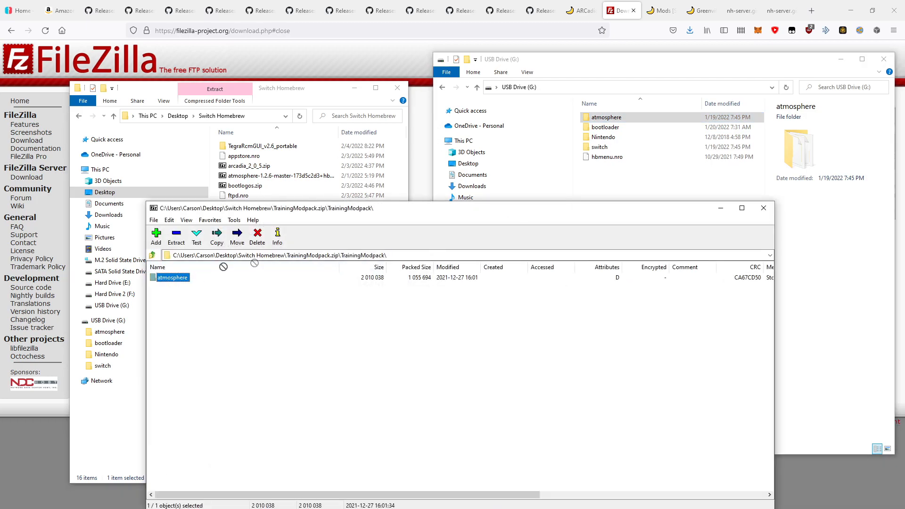
drag(633, 188, 633, 189)
click(481, 248)
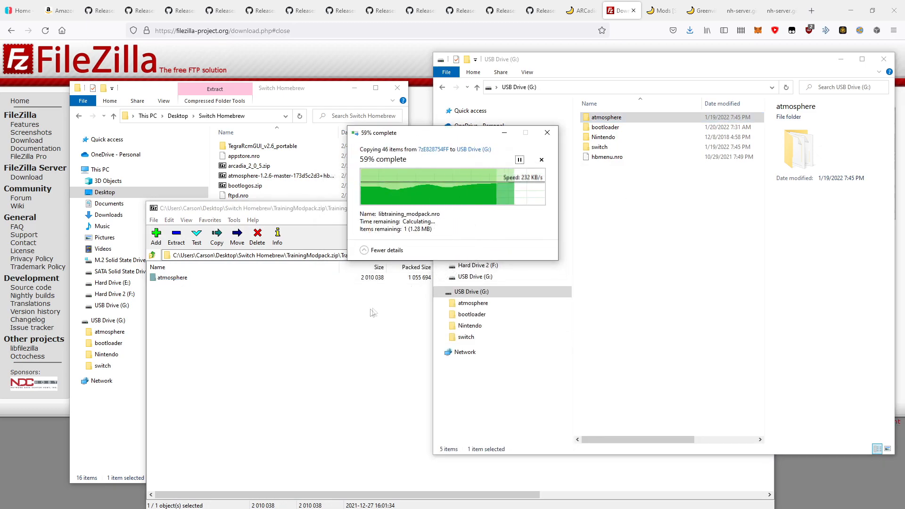
click(375, 325)
click(760, 209)
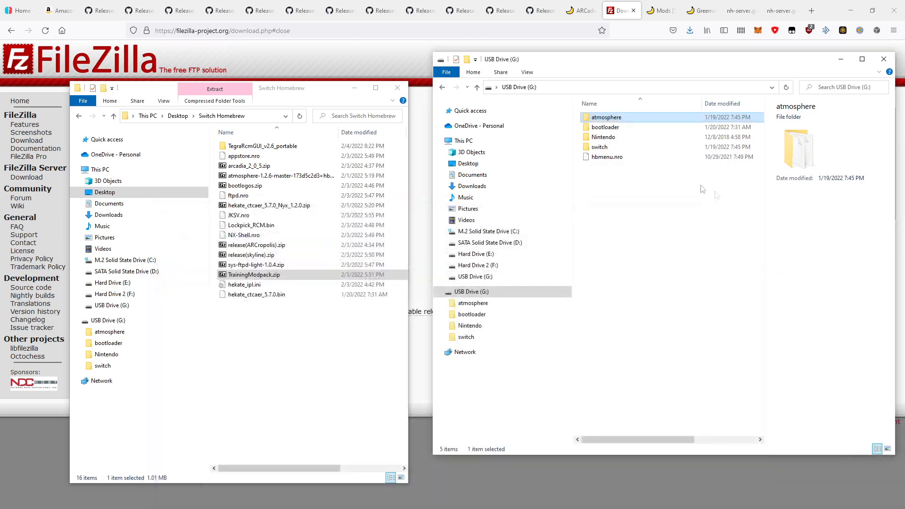
Extract the exefs folder from release(skyline).zip into atmosphere\contents\01006A800016E000 on USB Drive (G:) and close the archive.
double_click(613, 119)
double_click(615, 133)
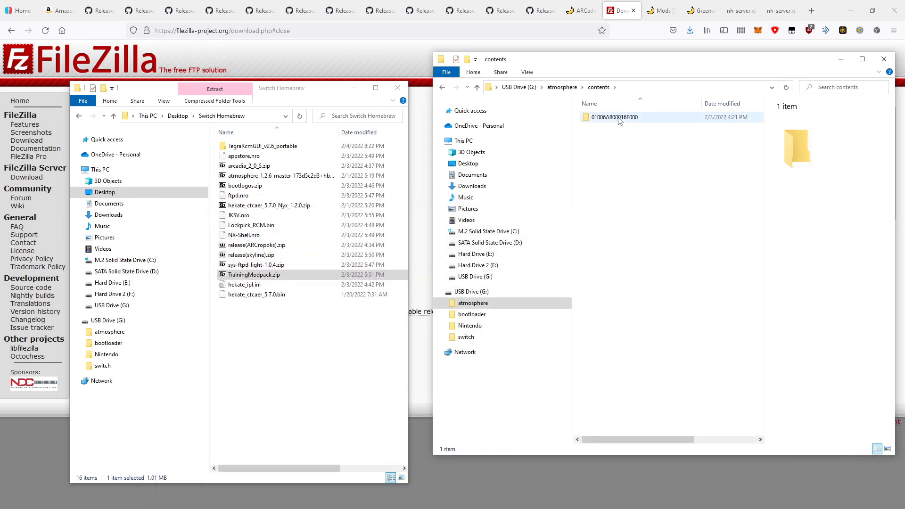
click(614, 121)
double_click(607, 123)
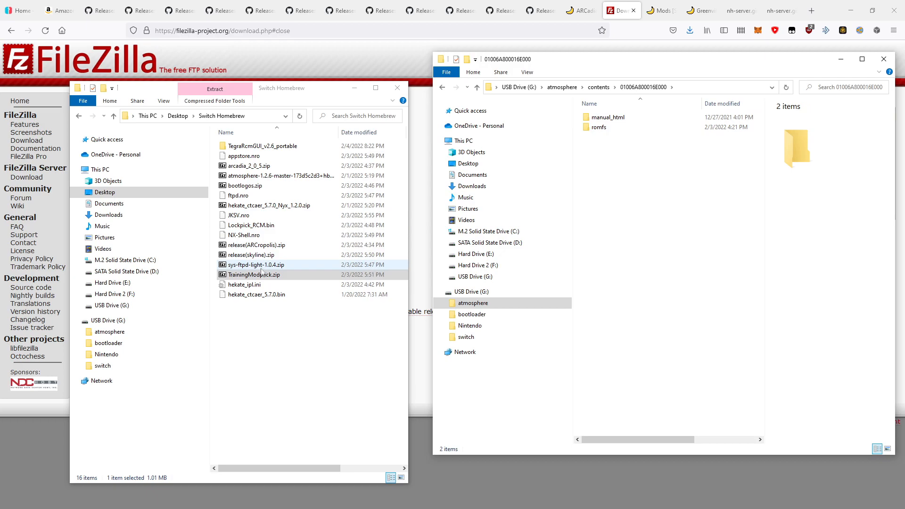
double_click(270, 255)
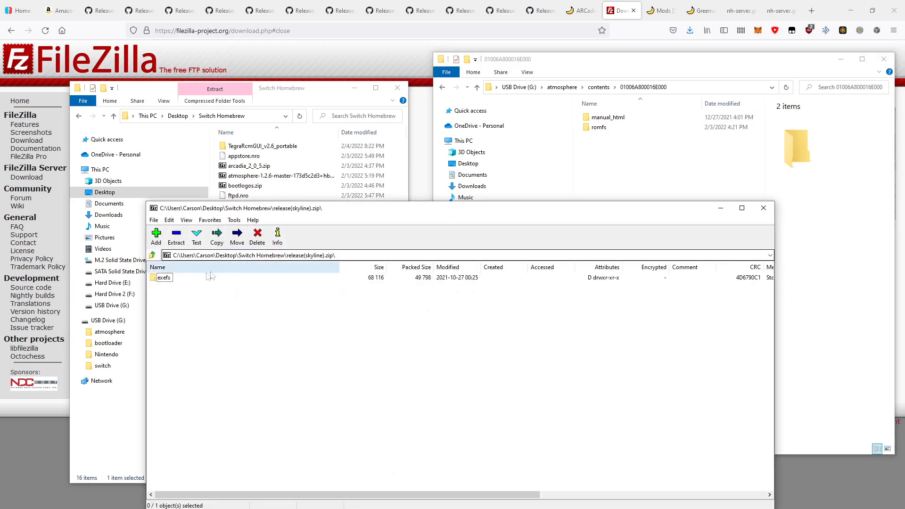
drag(163, 277, 611, 163)
click(358, 344)
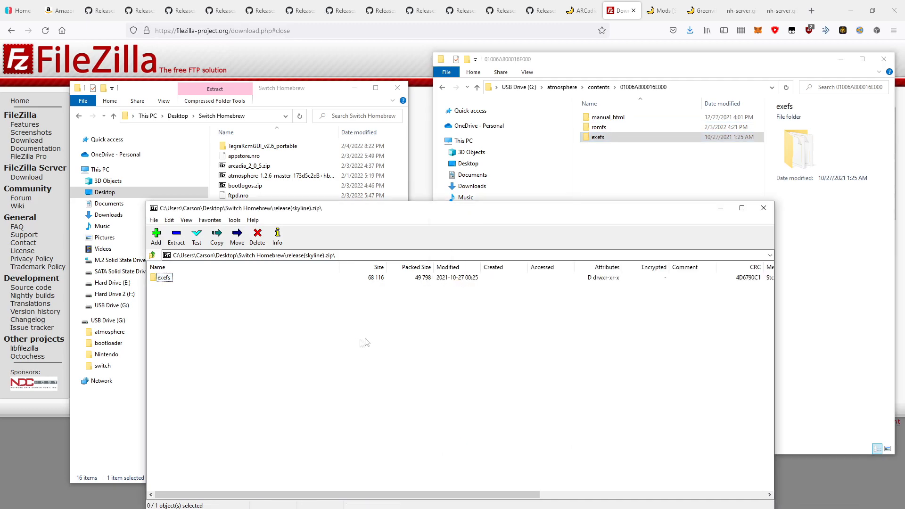
click(764, 208)
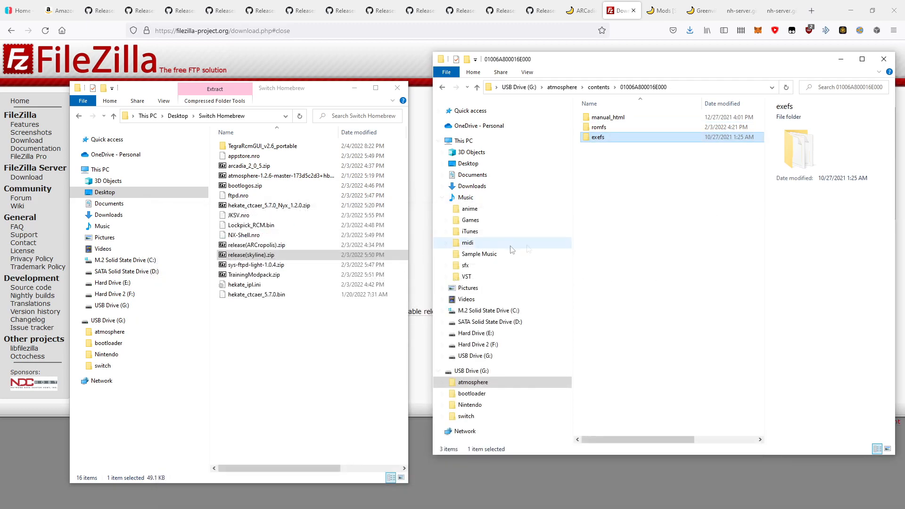
click(275, 307)
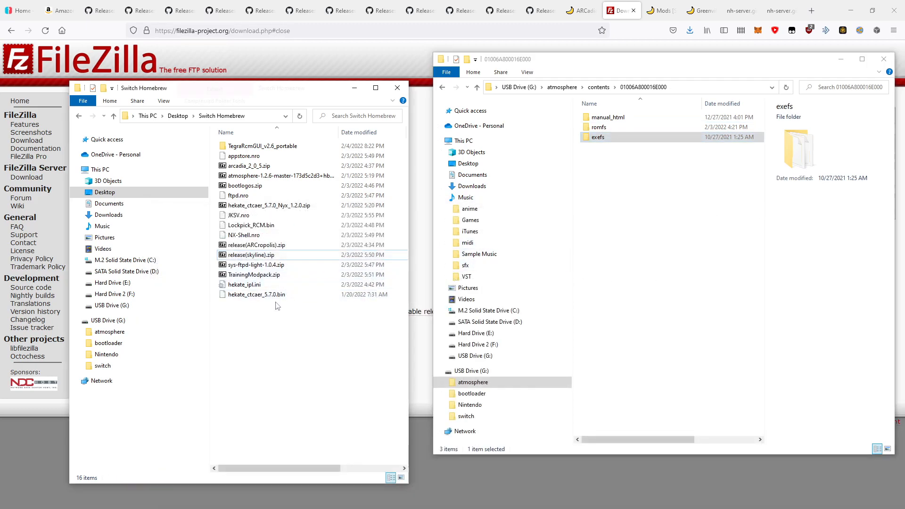
click(598, 89)
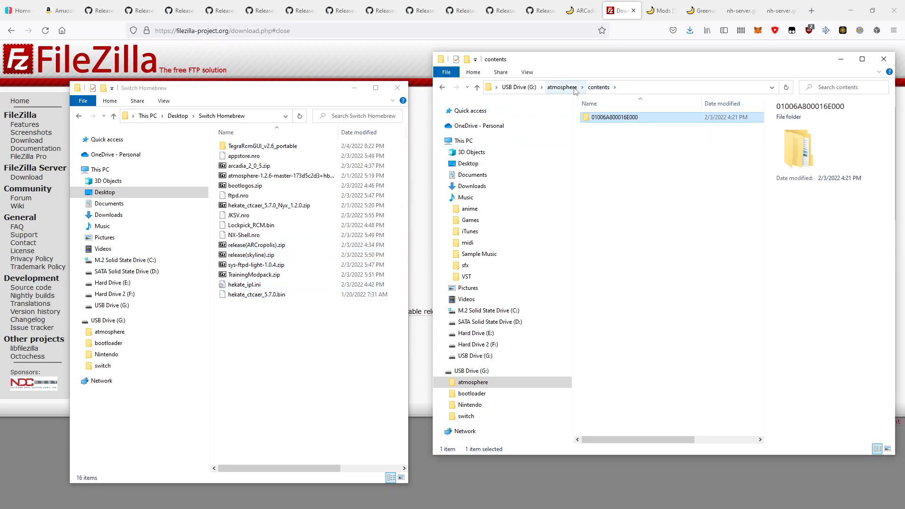
click(574, 89)
click(278, 264)
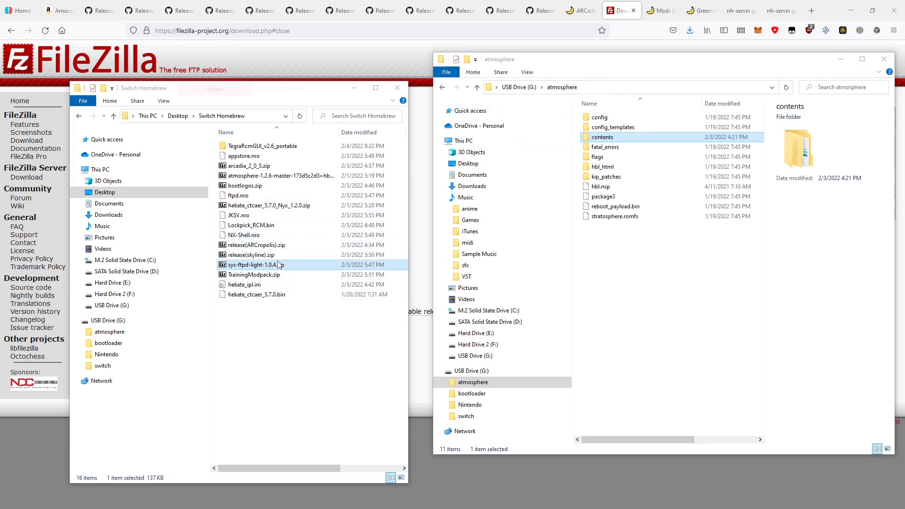
double_click(279, 265)
drag(281, 208, 505, 176)
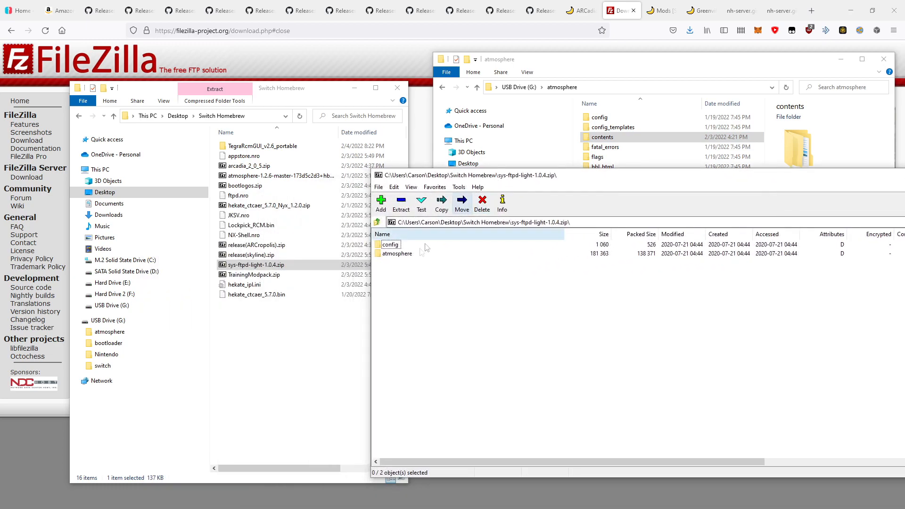
drag(644, 180, 419, 232)
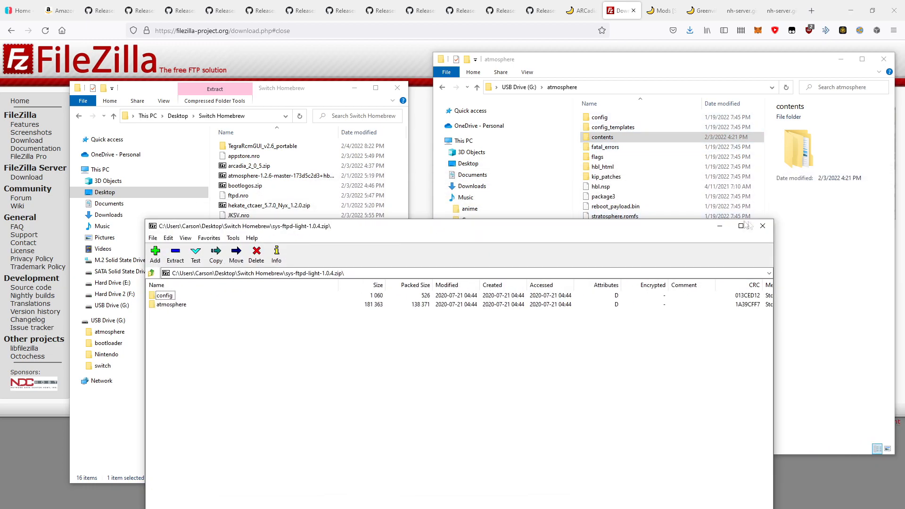
click(763, 225)
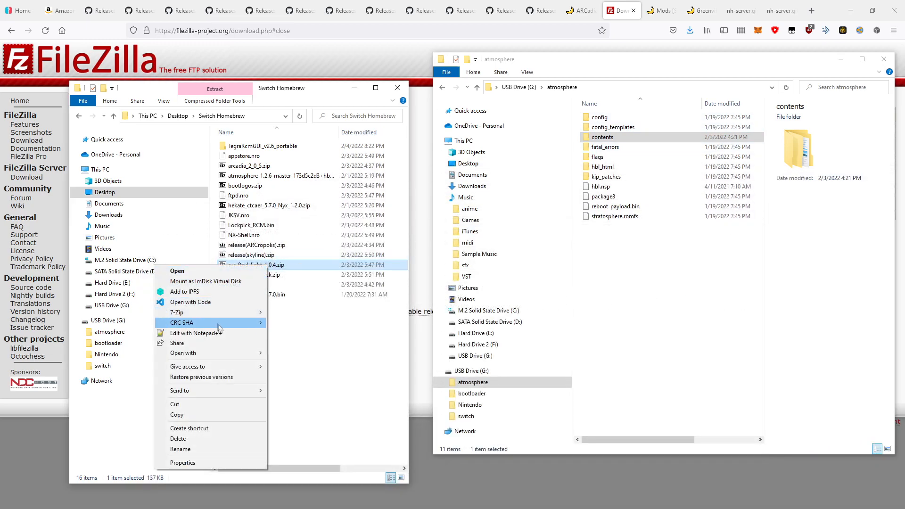
Extract sys-ftpd-light-1.0.4.zip into its own sys-ftpd-light-1.0.4 folder within Switch Homebrew.
mouse_move(248, 315)
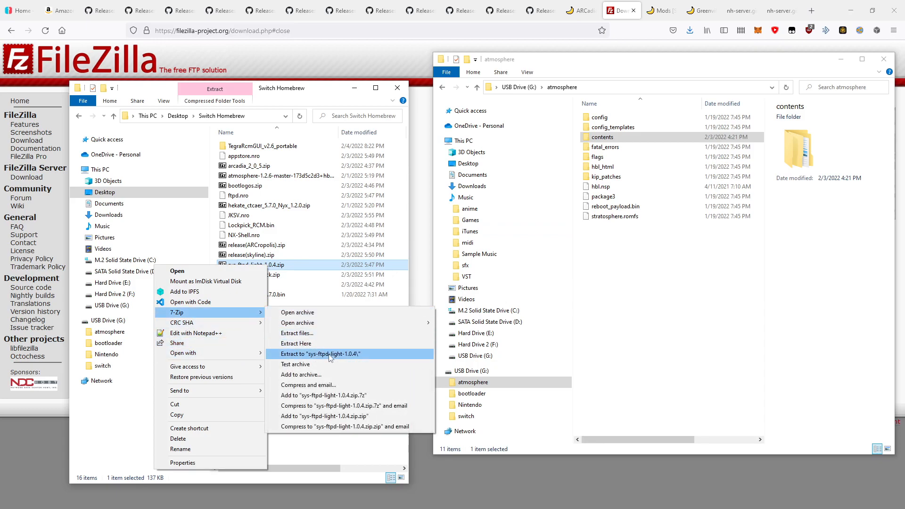
click(323, 353)
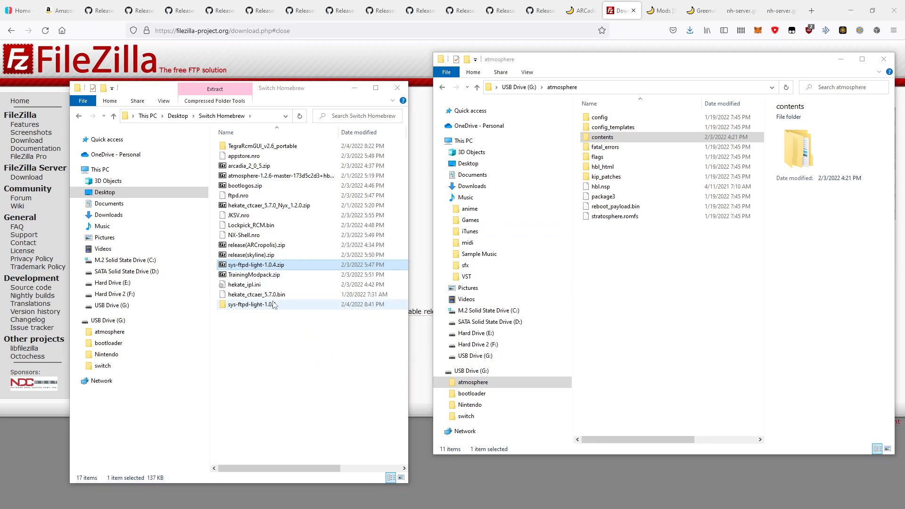
In config\sys-ftpd\config.ini of the extracted sys-ftpd-light-1.0.4 folder, set the login username to user, enter the login password, and save and close the file.
double_click(288, 304)
double_click(254, 158)
double_click(259, 147)
right_click(259, 150)
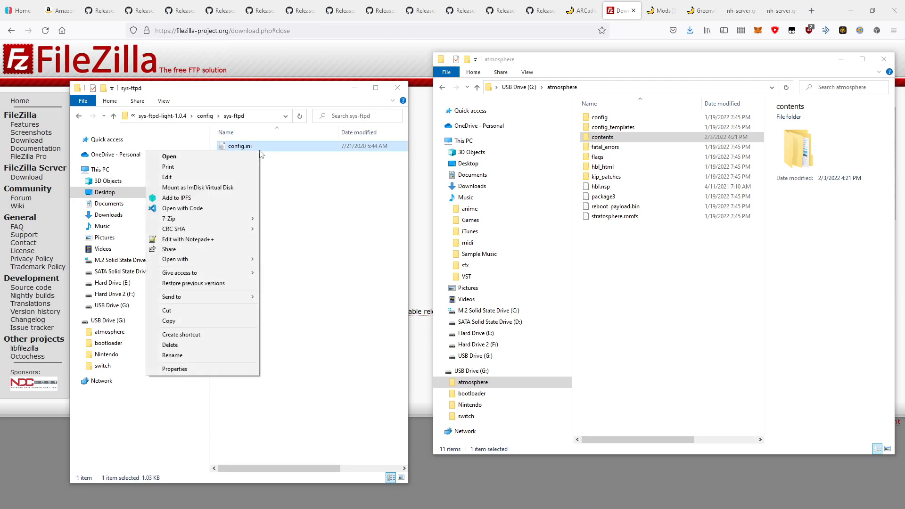
click(227, 178)
drag(288, 144, 385, 107)
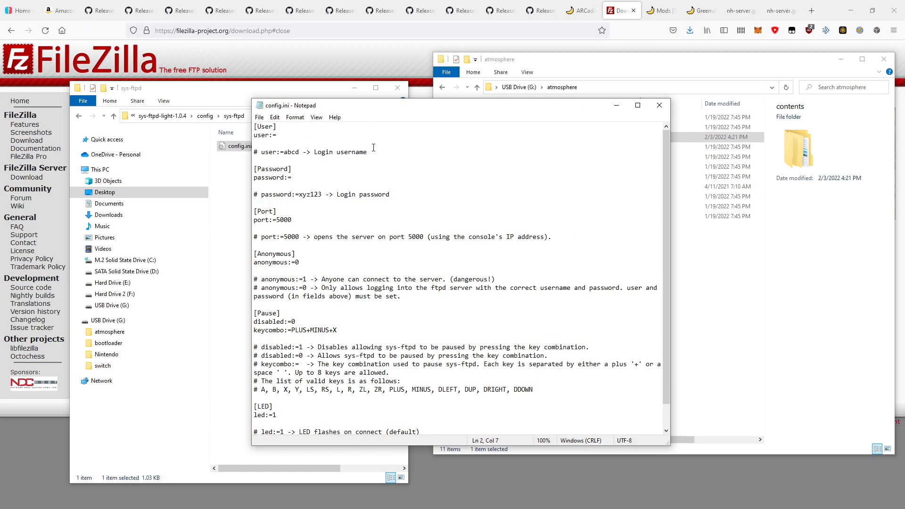
text(us)
key(ctrl+s)
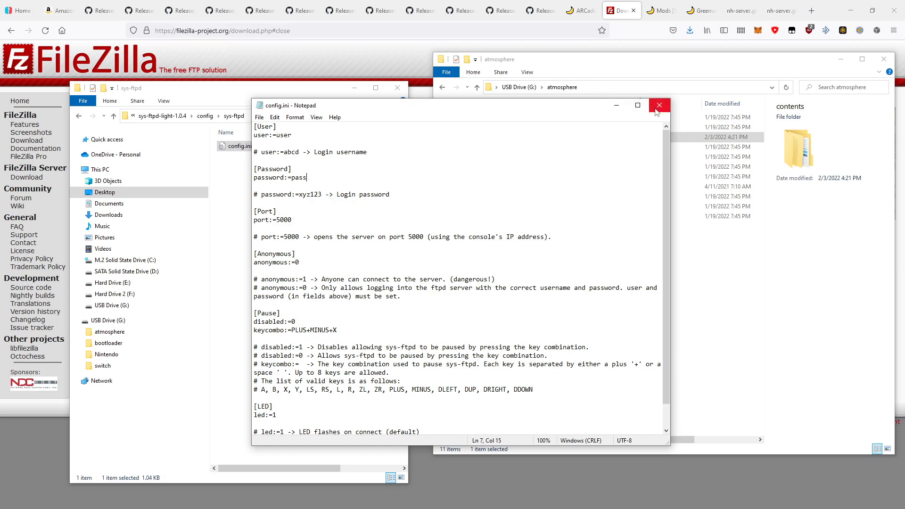
click(659, 105)
Copy the atmosphere and config folders from sys-ftpd-light-1.0.4 to the root of USB Drive (G:), merging with the existing atmosphere folder.
click(278, 193)
click(205, 117)
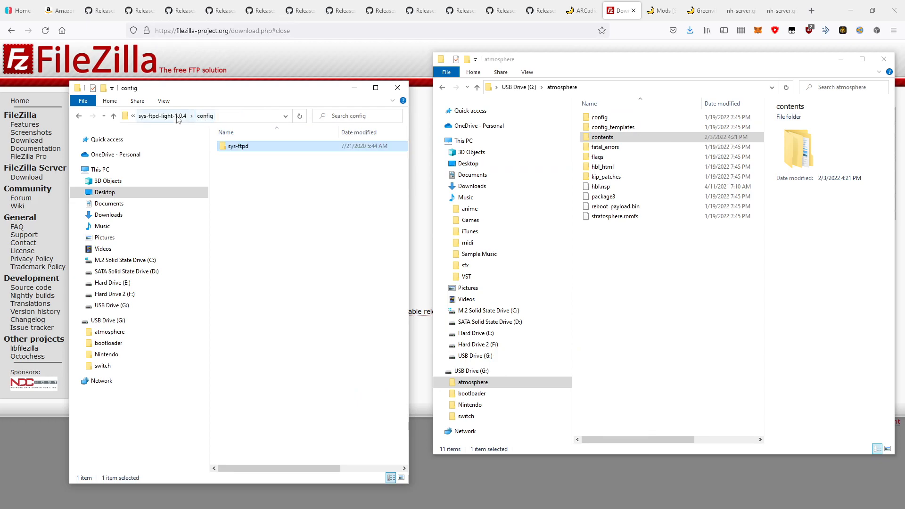
click(162, 116)
drag(260, 212, 234, 147)
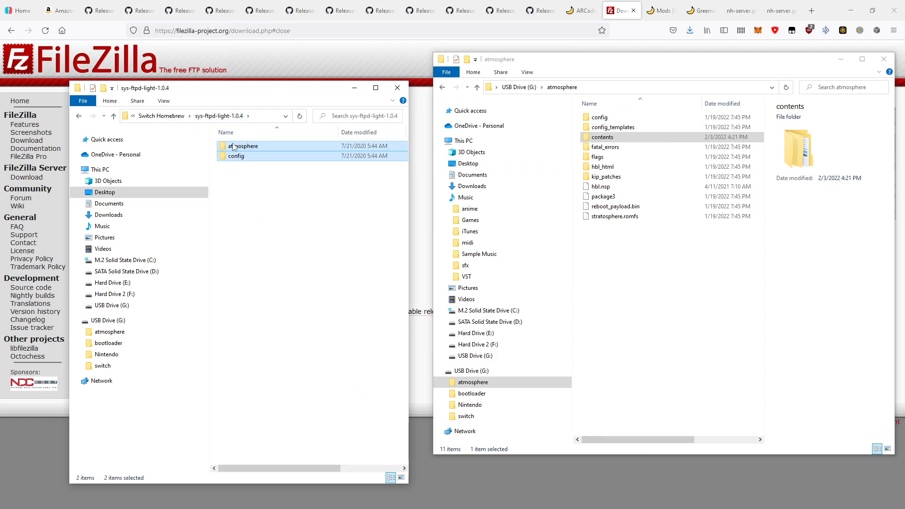
click(522, 89)
drag(238, 151, 679, 213)
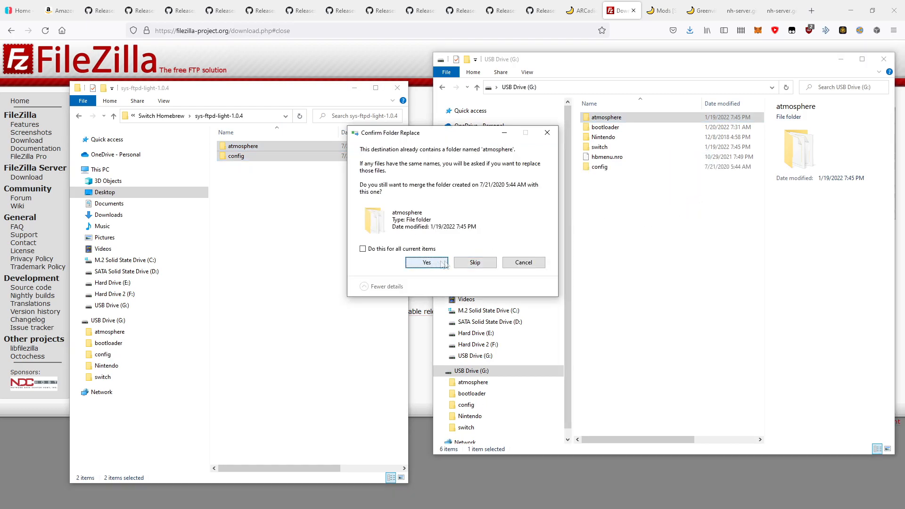
click(426, 262)
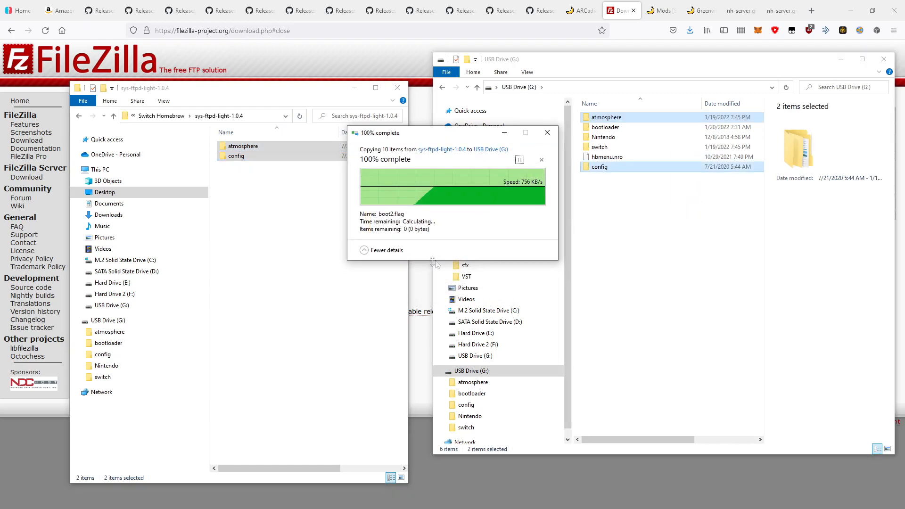
Create a folder named ultimate in the root of USB Drive (G:).
click(628, 230)
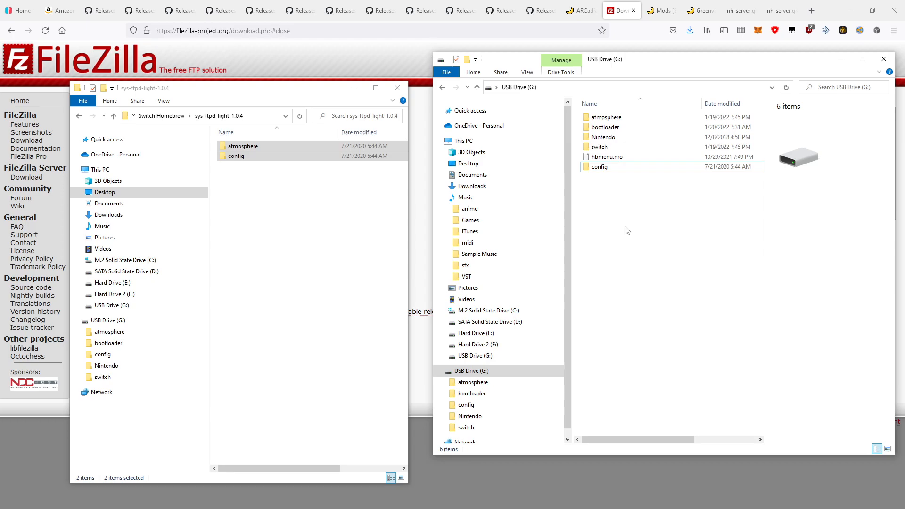
right_click(627, 230)
mouse_move(542, 369)
click(649, 383)
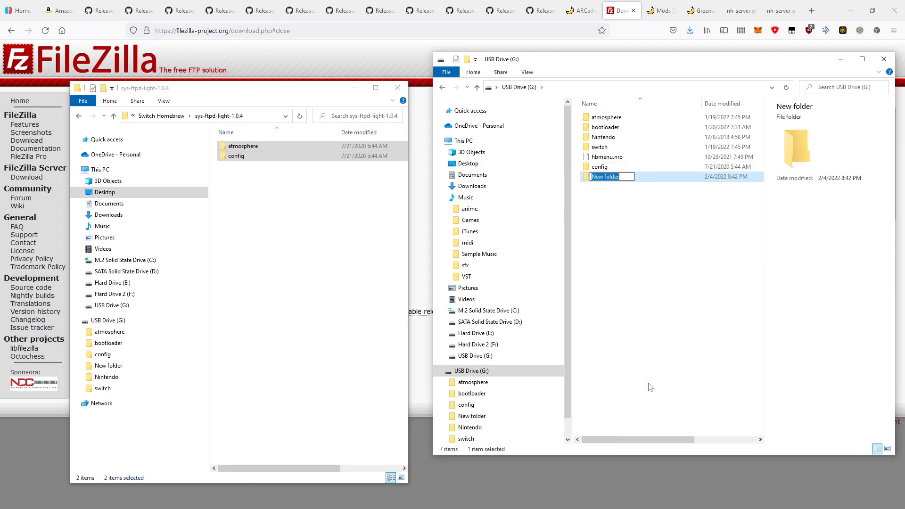
text(ultimate)
key(Return)
Create a folder named mods inside the ultimate folder on USB Drive (G:) and open it.
key(Return)
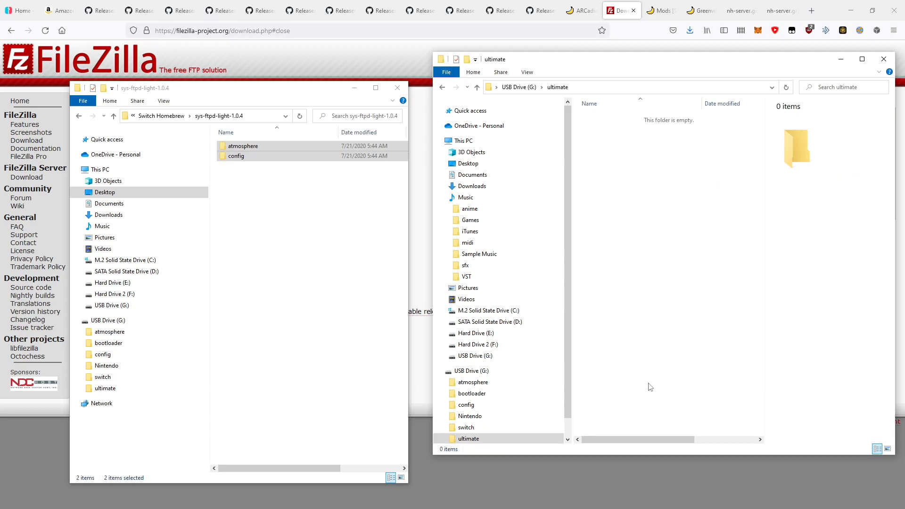
right_click(659, 323)
mouse_move(615, 477)
click(679, 418)
text(mods)
key(Return)
double_click(647, 123)
Delete everything in the Switch Homebrew folder except TegraRcmGUI_v2.6_portable and hekate_ctcaer_5.7.0.bin.
click(171, 117)
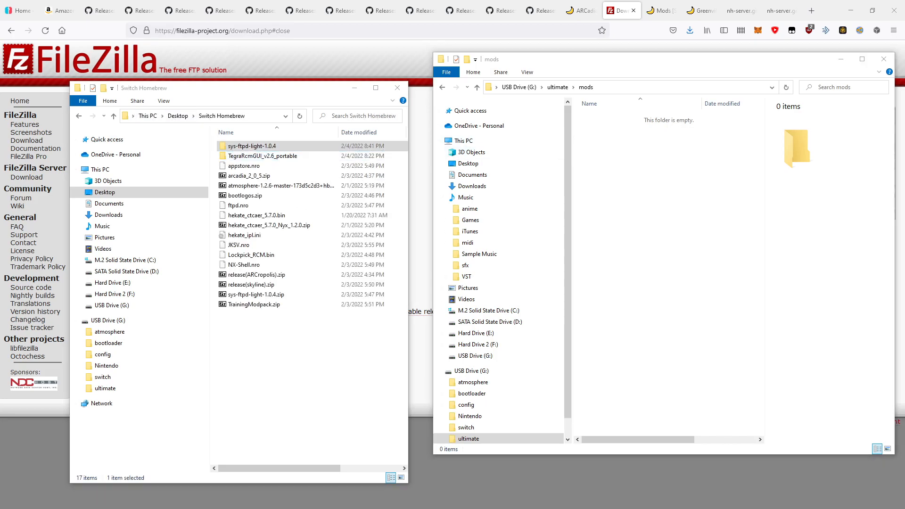
click(306, 366)
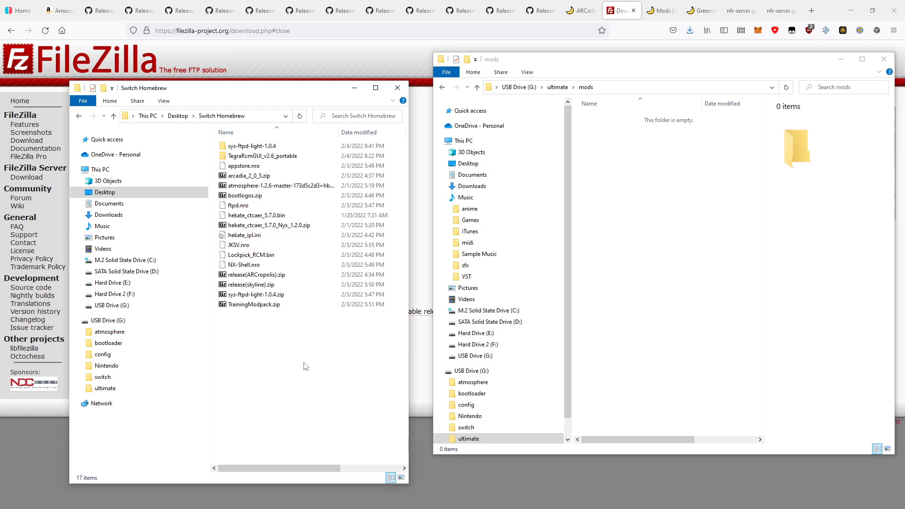
drag(262, 354, 255, 226)
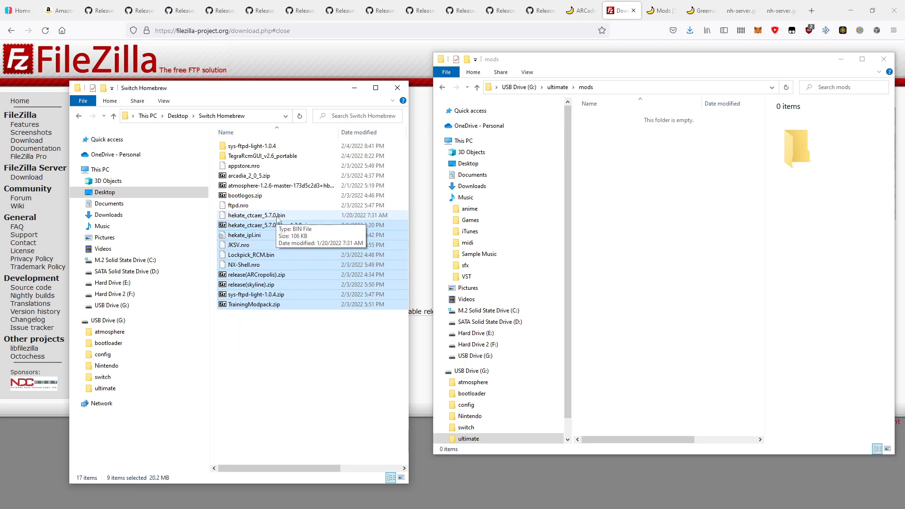
key(Delete)
click(245, 205)
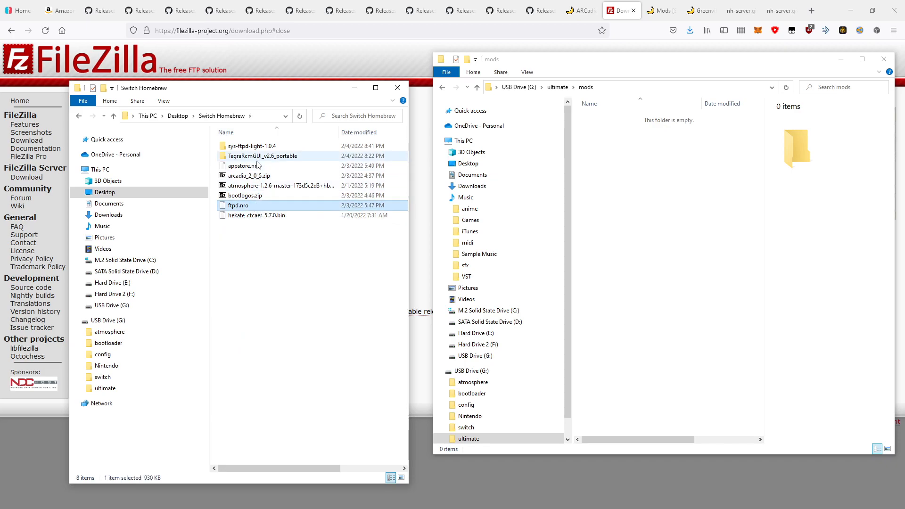
shift+click(257, 166)
key(Delete)
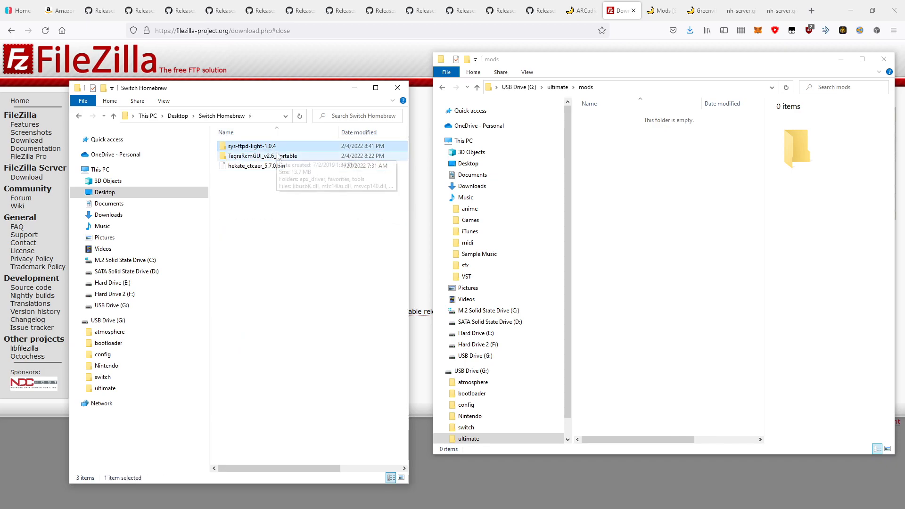
key(Delete)
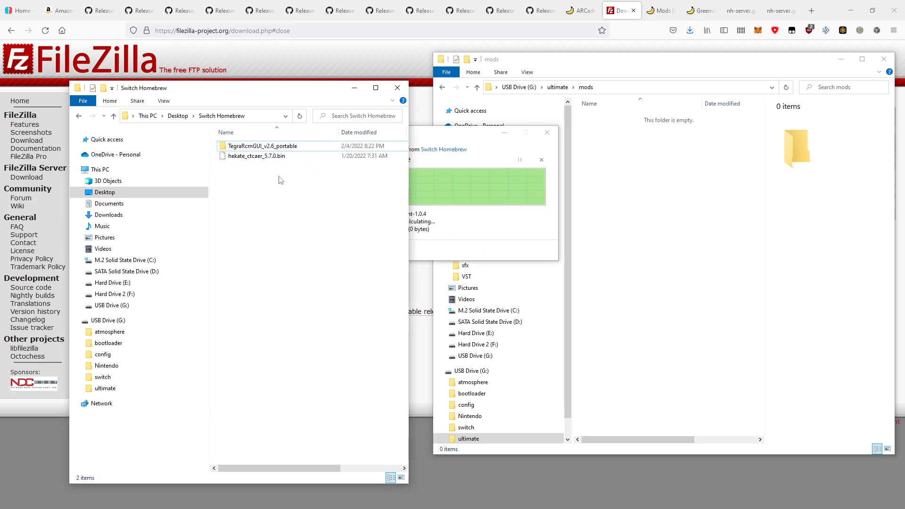
Switch to Firefox, download greenvillezone_0d94b.7z from the Greenville Zone mod's GameBanana page via its file information, and open the archive.
drag(582, 69, 232, 83)
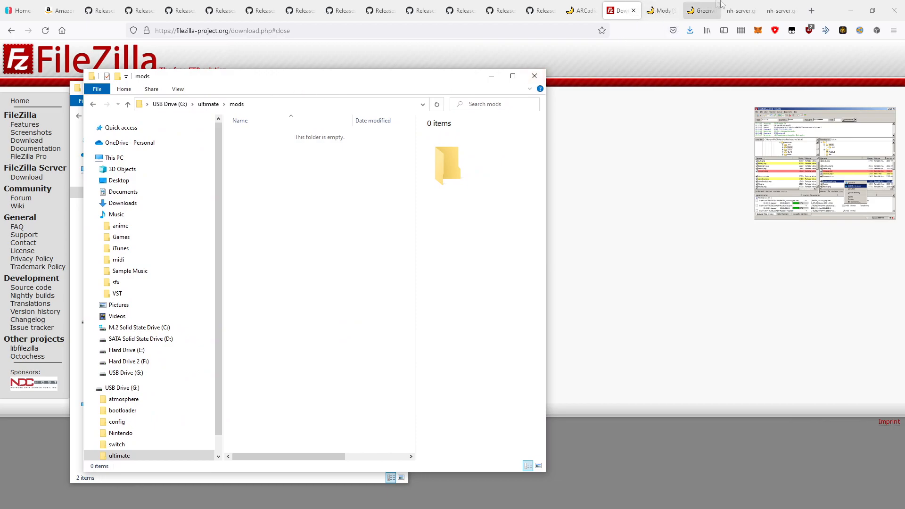
click(701, 4)
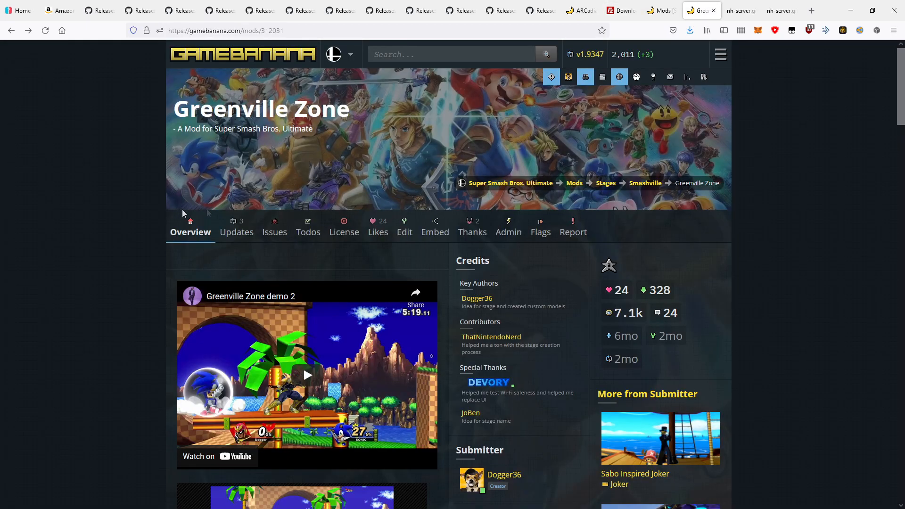
scroll(157, 183, down, 6)
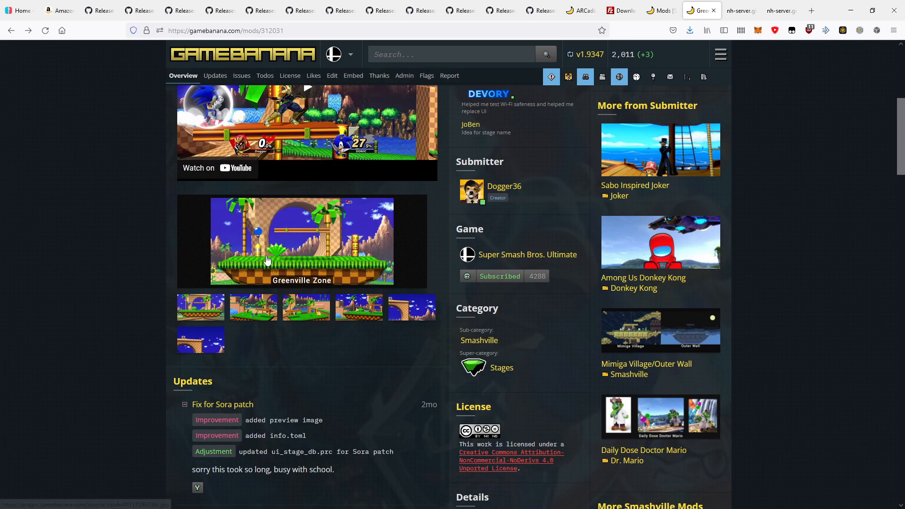
scroll(119, 250, down, 14)
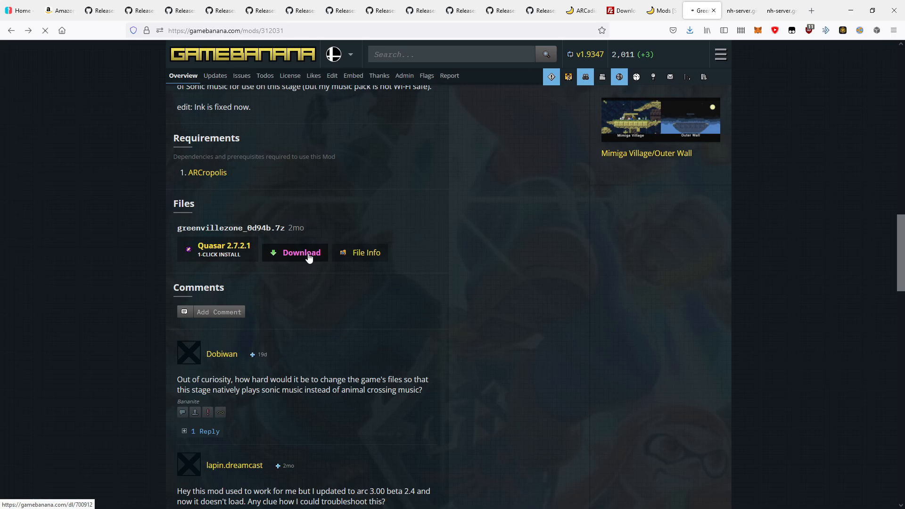
click(310, 257)
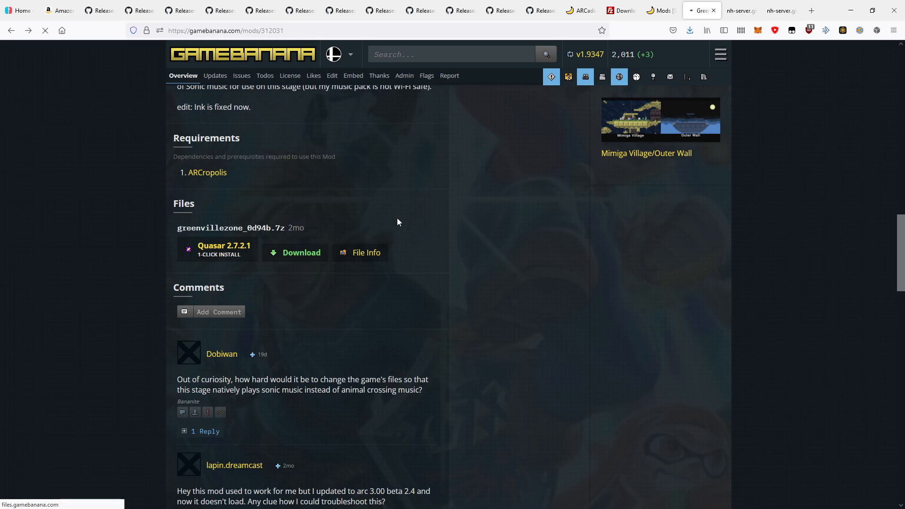
scroll(397, 217, up, 10)
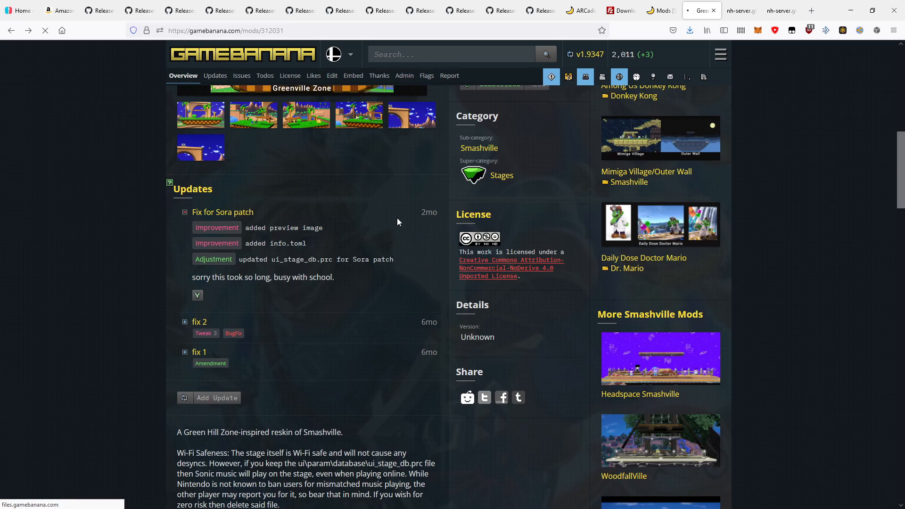
scroll(396, 213, down, 6)
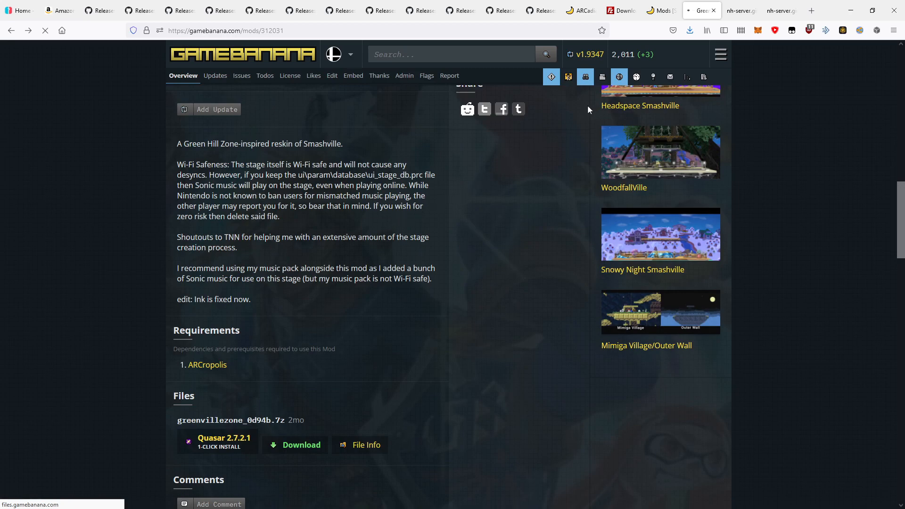
click(376, 447)
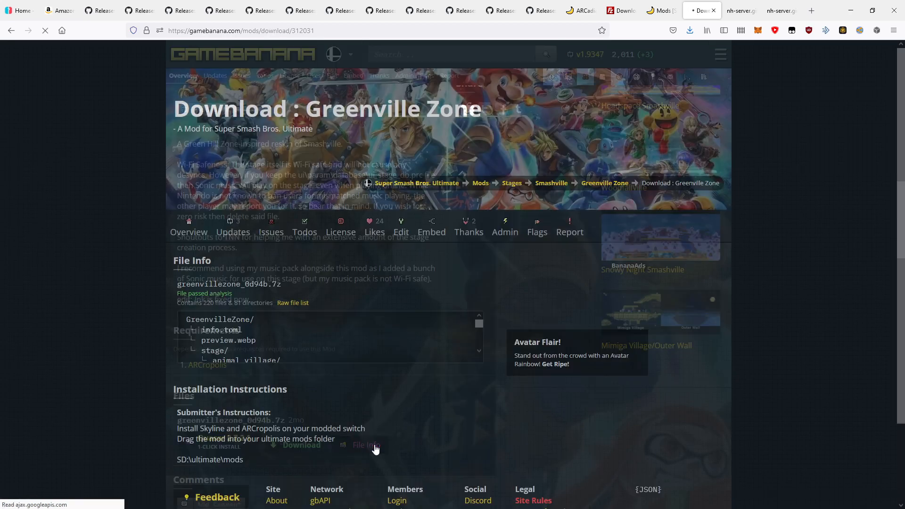
click(307, 315)
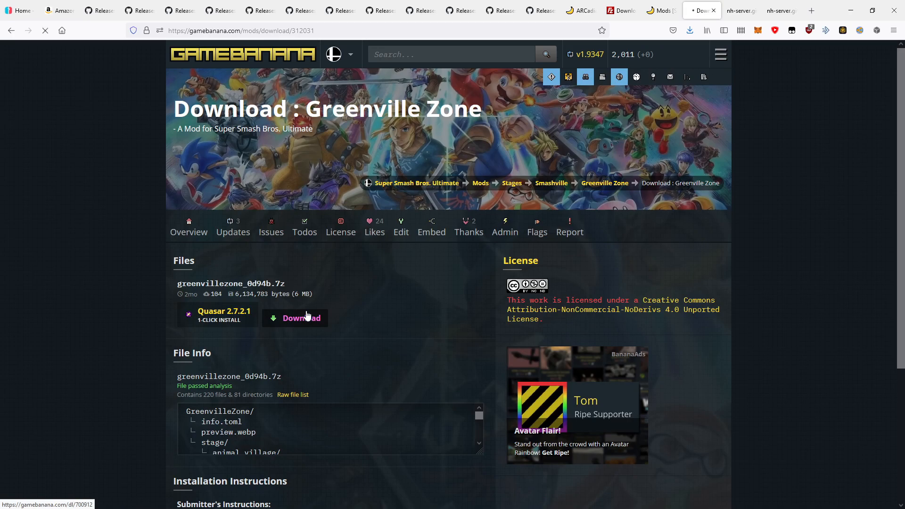
click(722, 332)
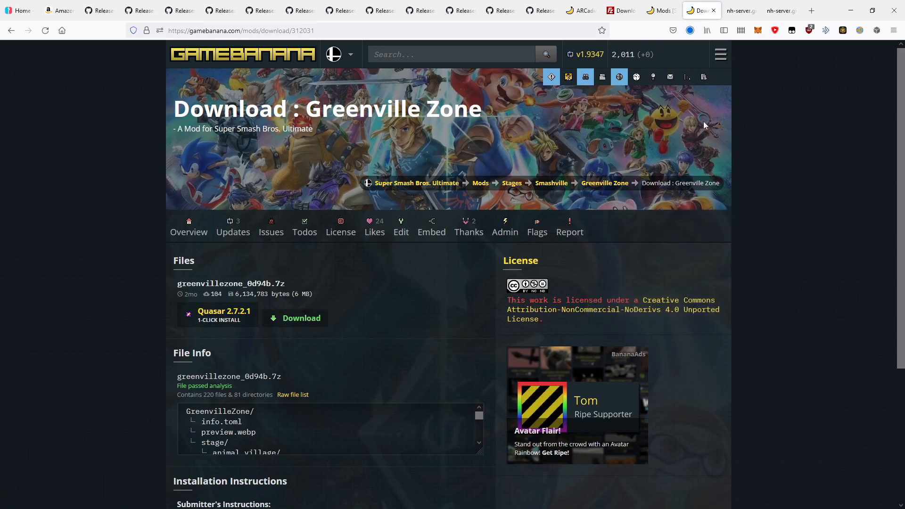
click(690, 31)
click(638, 50)
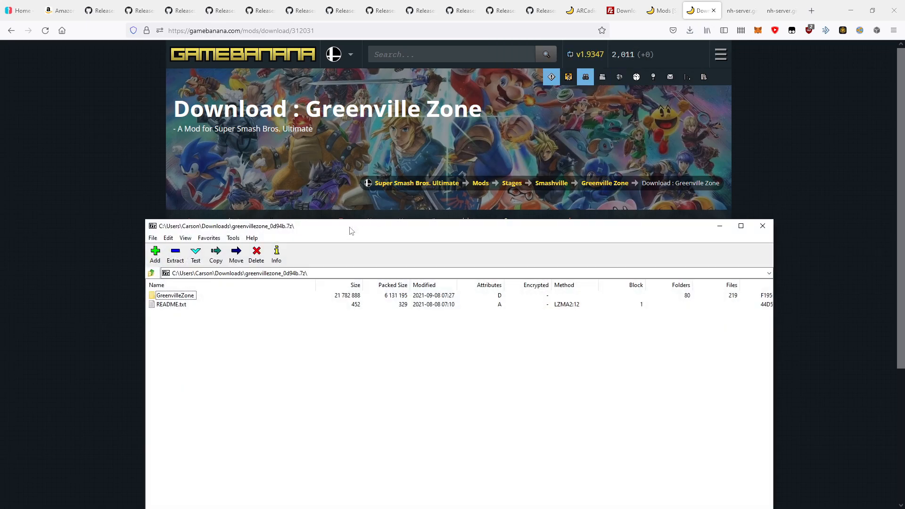
Copy the GreenvilleZone folder from greenvillezone_0d94b.7z into ultimate\mods on USB Drive (G:), and close the archive.
drag(350, 232, 453, 154)
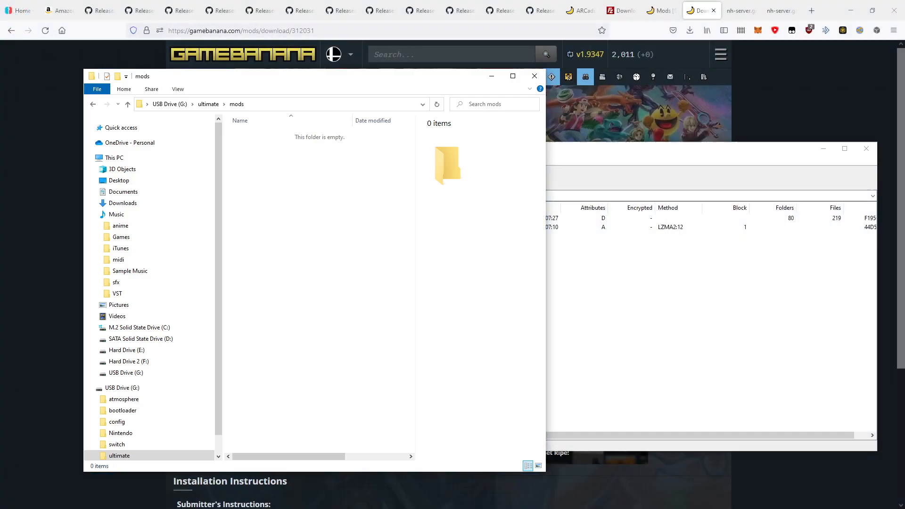
drag(535, 154, 696, 129)
double_click(440, 193)
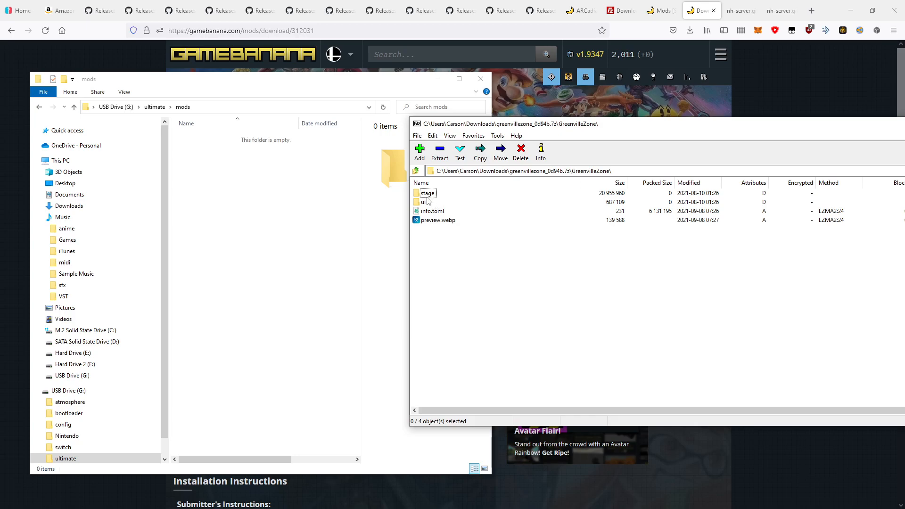
click(415, 171)
click(442, 206)
drag(440, 194, 239, 175)
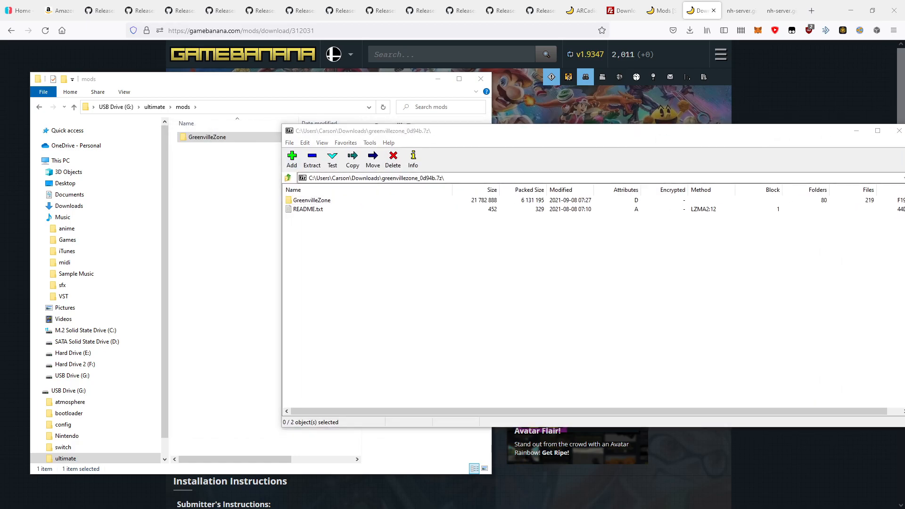
drag(437, 126, 312, 144)
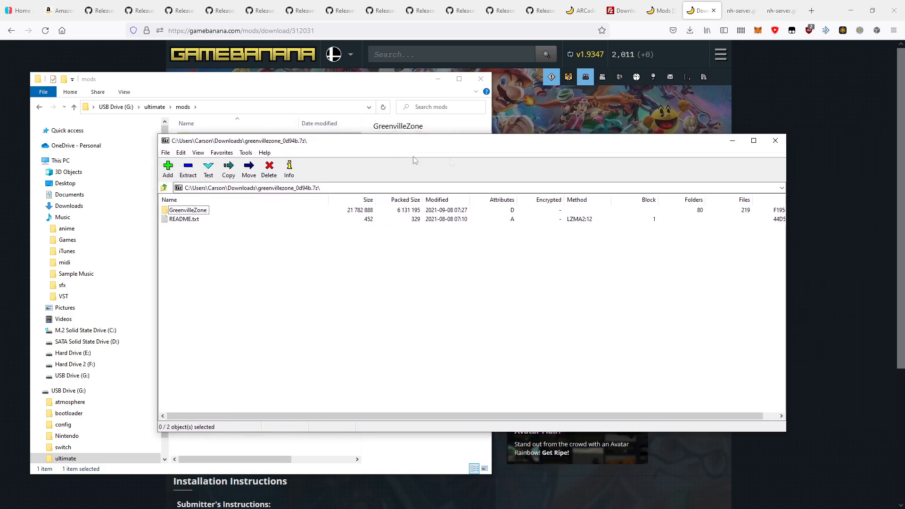
click(775, 141)
Return from the mods folder to the root of USB Drive (G:).
click(155, 107)
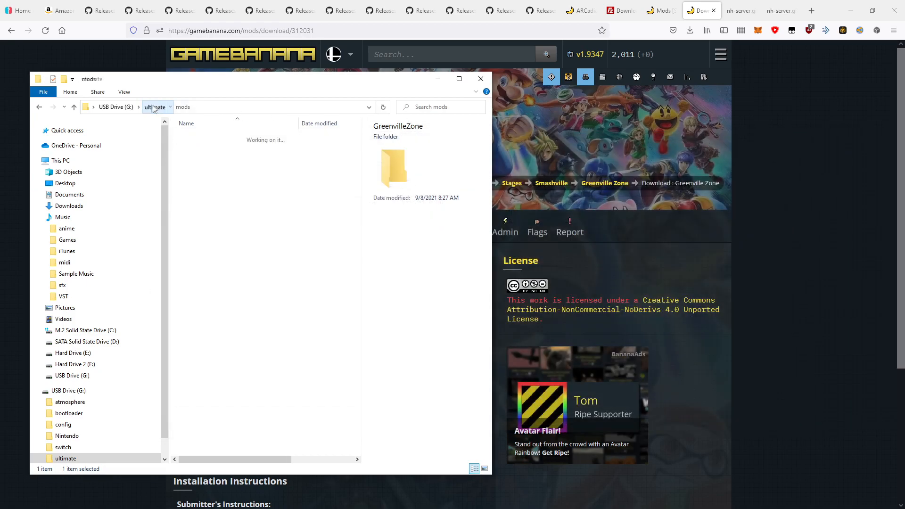
click(116, 107)
drag(249, 87, 450, 100)
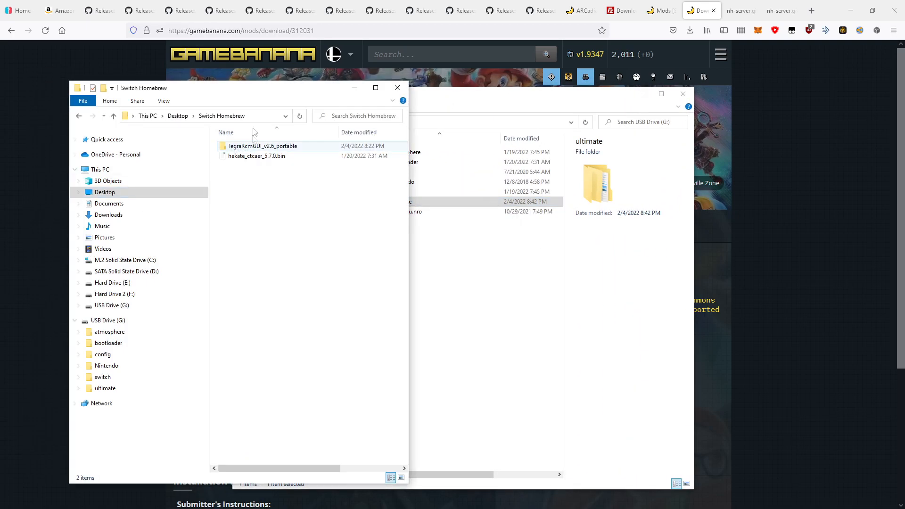
Switch to TegraRcmGUI and load hekate_ctcaer_5.7.0.bin from the desktop's Switch Homebrew folder as the payload for injection.
drag(238, 89, 431, 99)
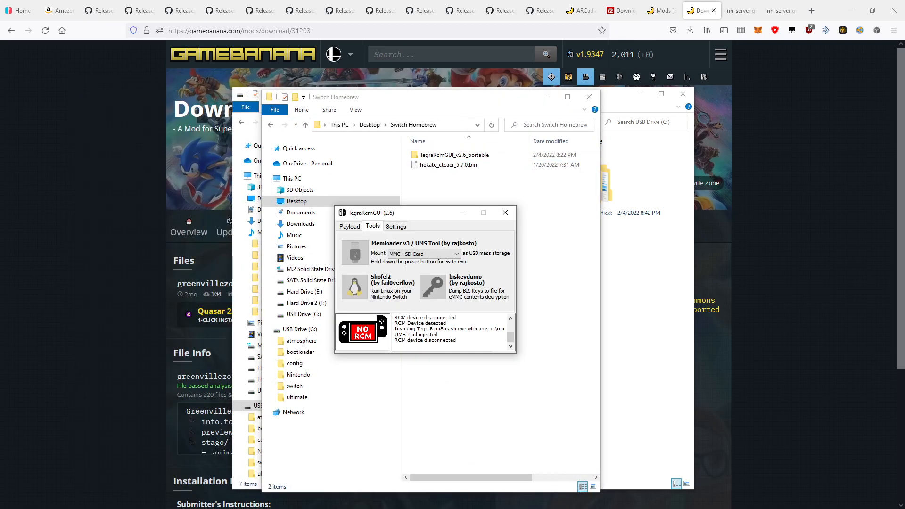
click(488, 208)
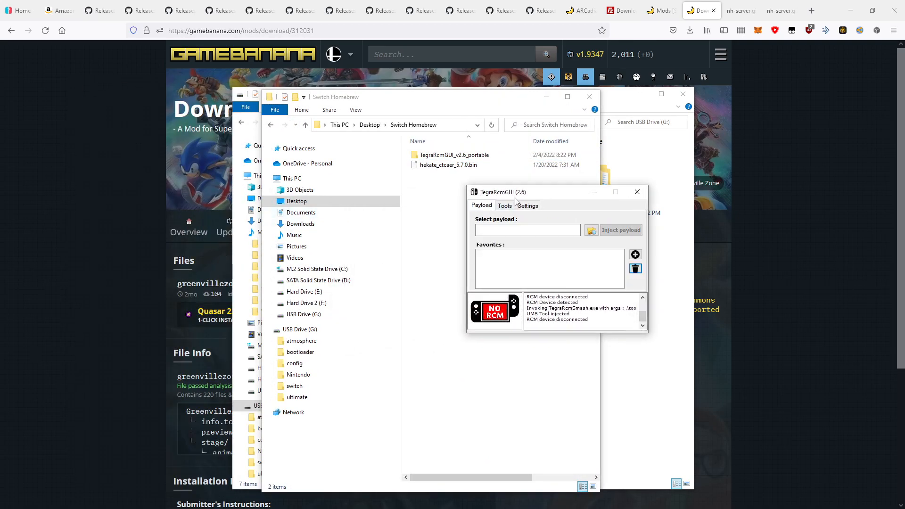
drag(519, 197, 613, 197)
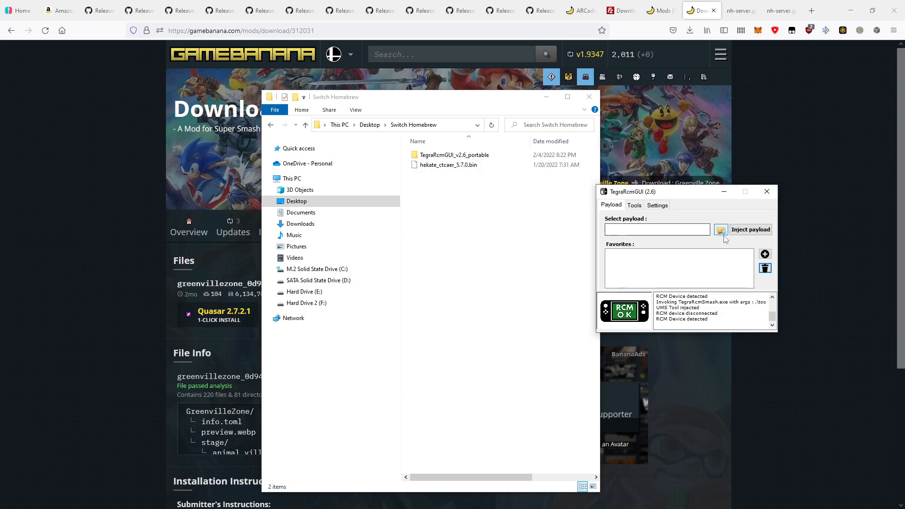
drag(449, 165, 598, 198)
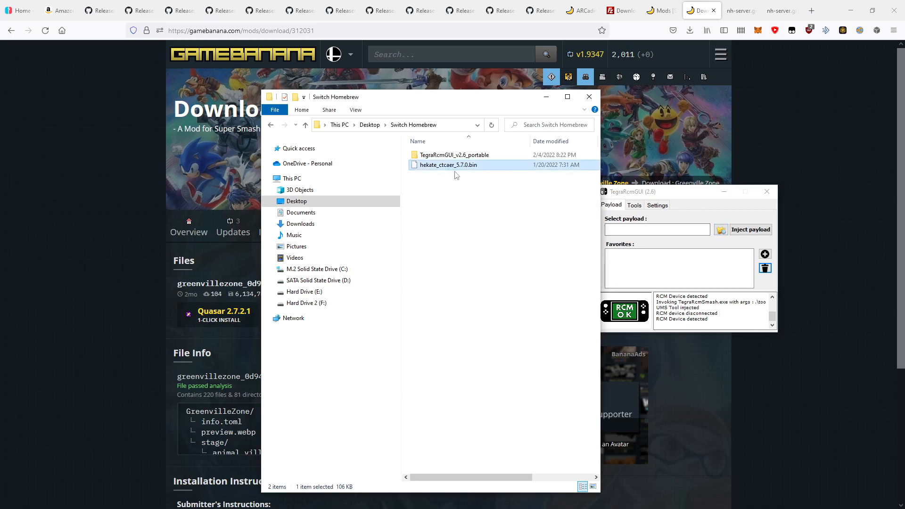
click(722, 230)
scroll(637, 264, down, 1)
double_click(626, 319)
click(647, 219)
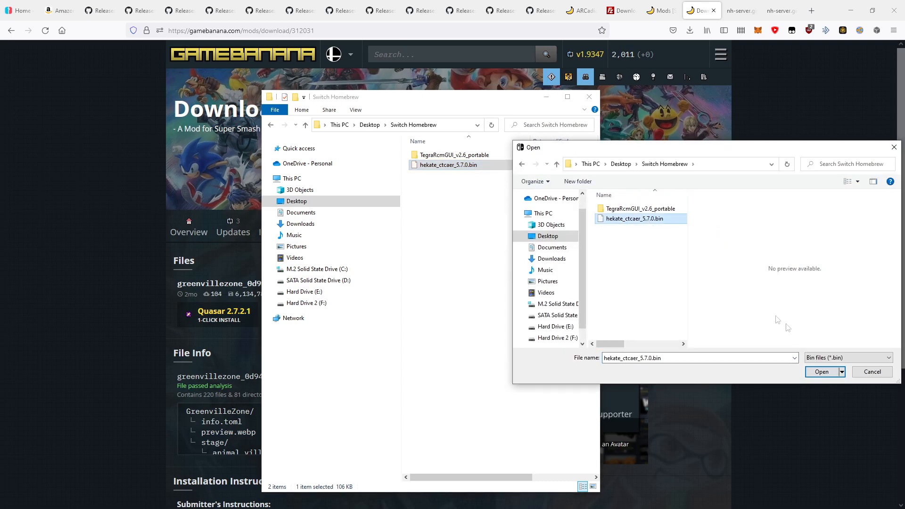
click(820, 371)
drag(680, 200, 455, 220)
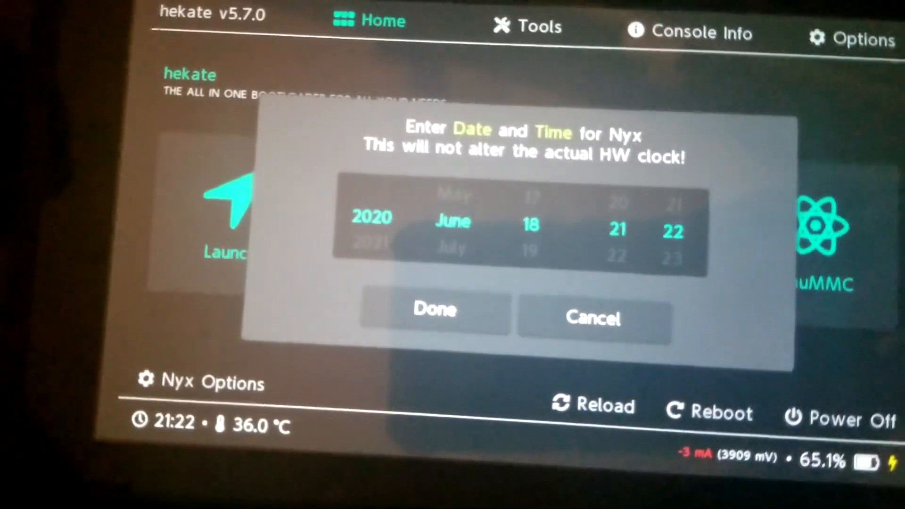
Set hekate's Nyx date and time to 4 February 2022, 20:47.
drag(377, 243, 391, 186)
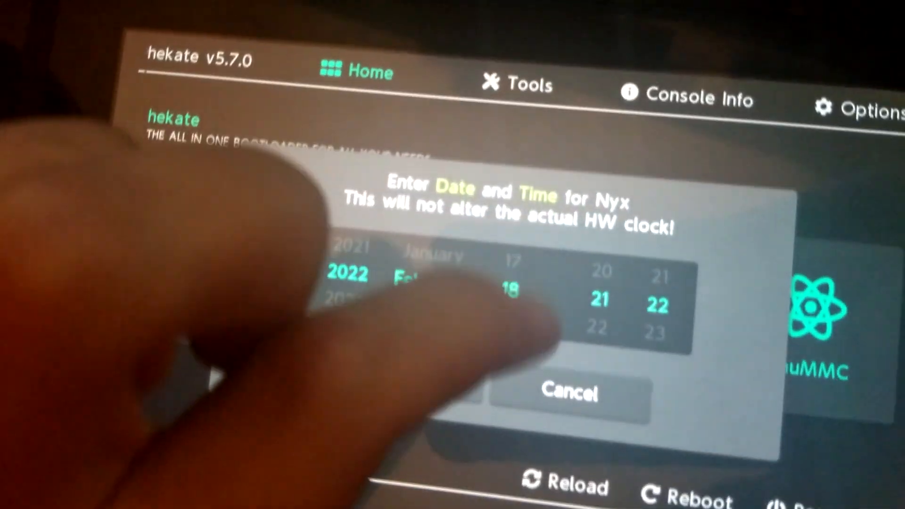
drag(511, 304, 516, 410)
drag(509, 299, 518, 410)
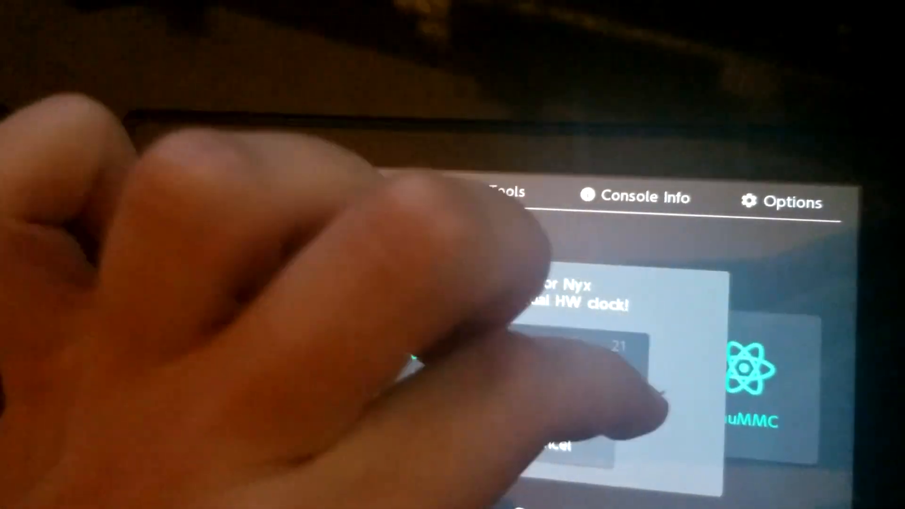
drag(634, 394, 622, 281)
drag(634, 393, 634, 280)
drag(637, 342, 622, 330)
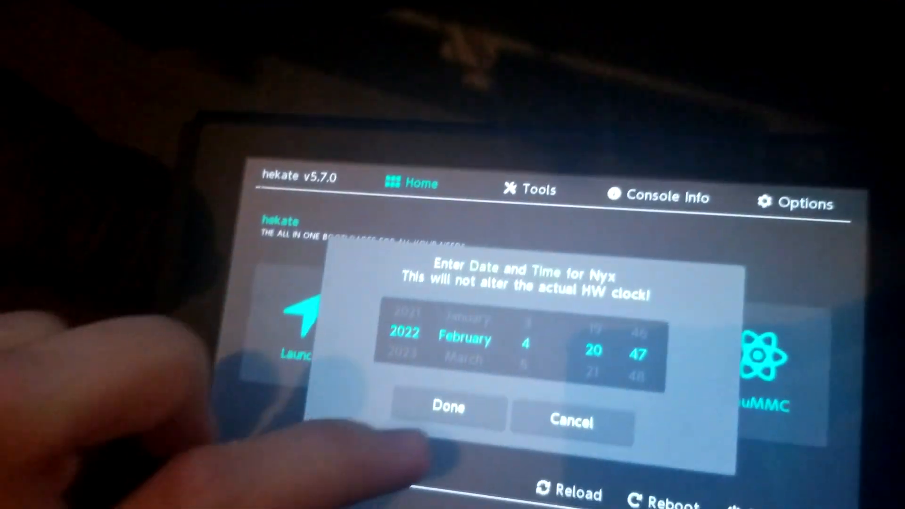
click(440, 402)
click(441, 344)
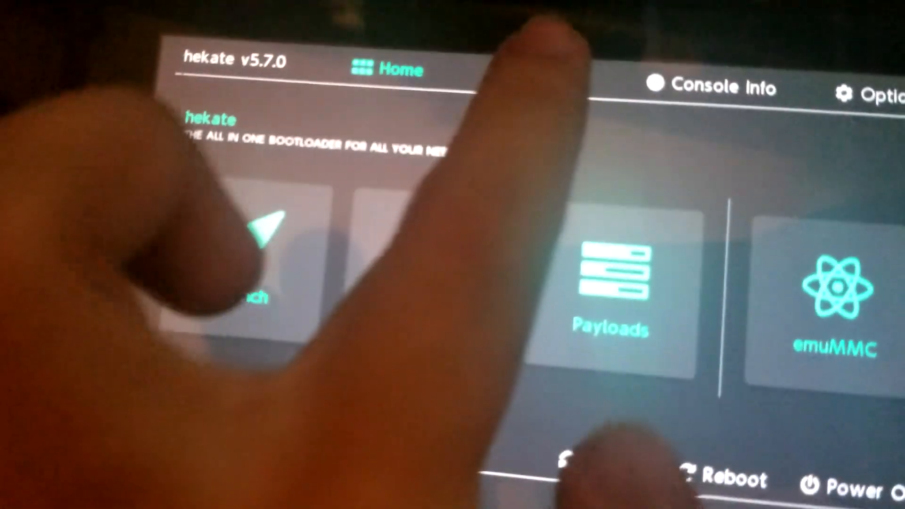
Open hekate's eMMC backup tools and back up eMMC BOOT0 & BOOT1 and eMMC RAW GPP to the SD card.
click(552, 76)
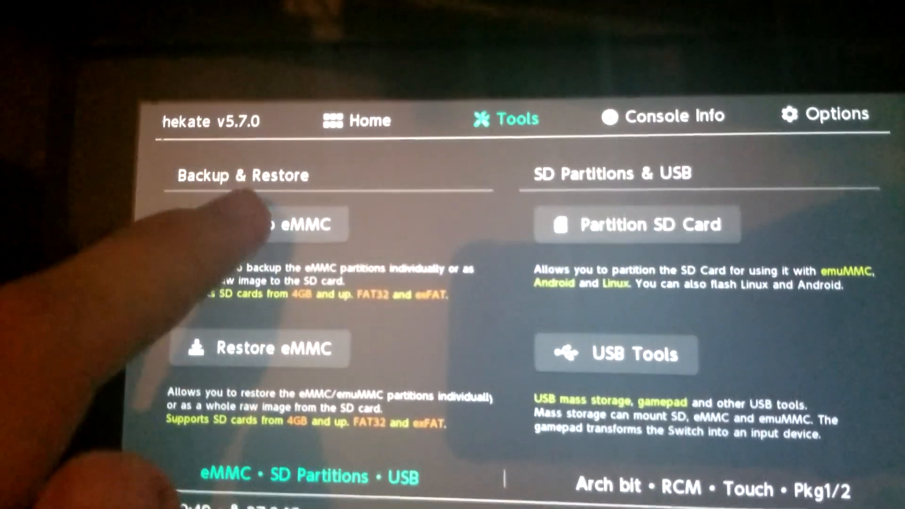
click(264, 164)
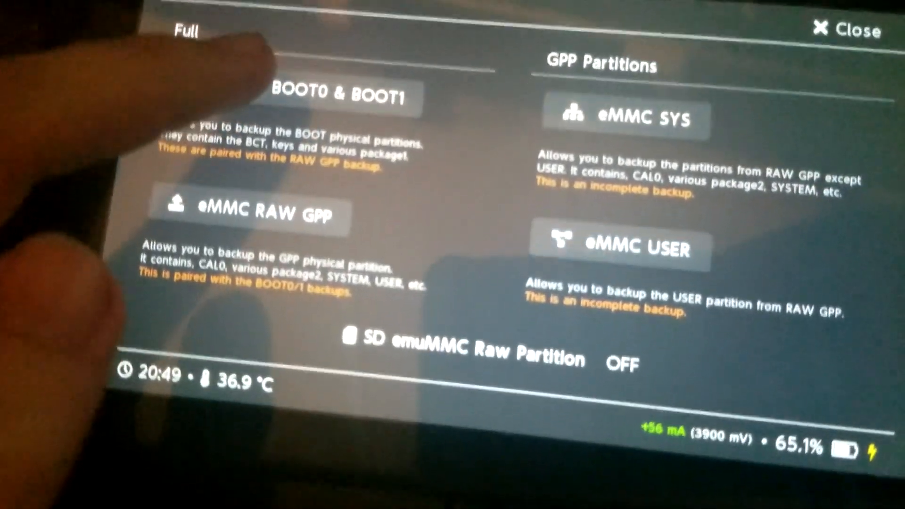
click(283, 94)
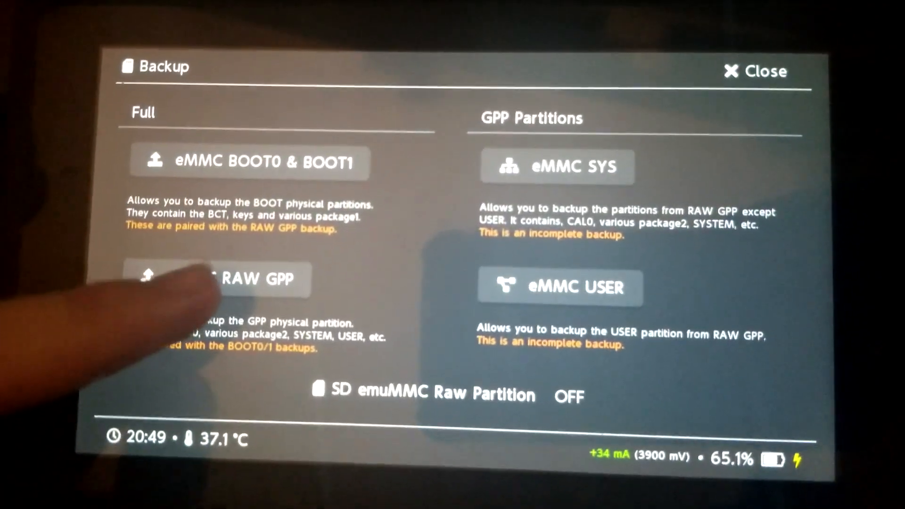
click(208, 279)
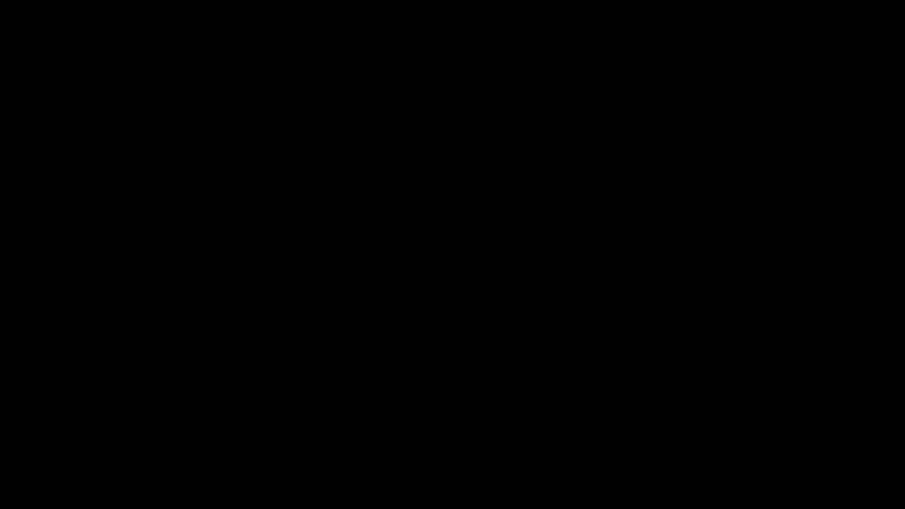
Browse the Super Smash Bros. Ultimate mod listing on GameBanana in Firefox.
scroll(103, 265, down, 11)
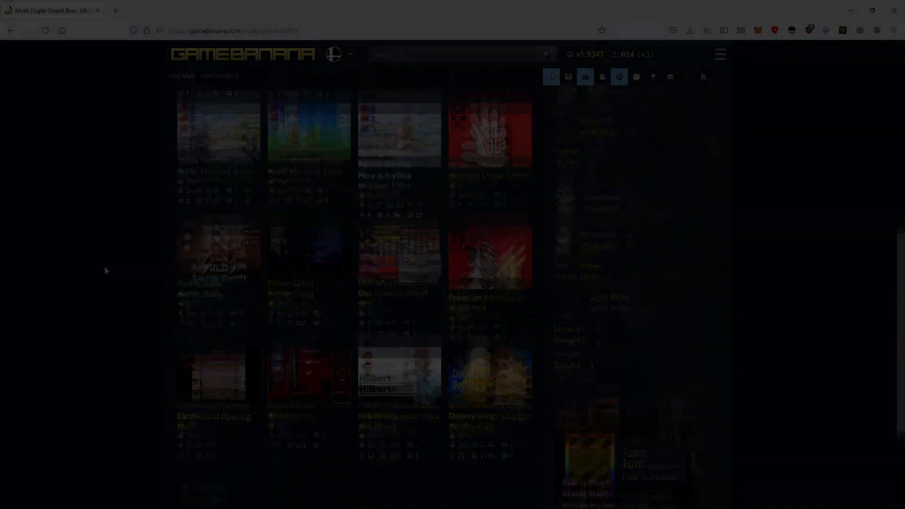
click(203, 368)
scroll(104, 313, down, 12)
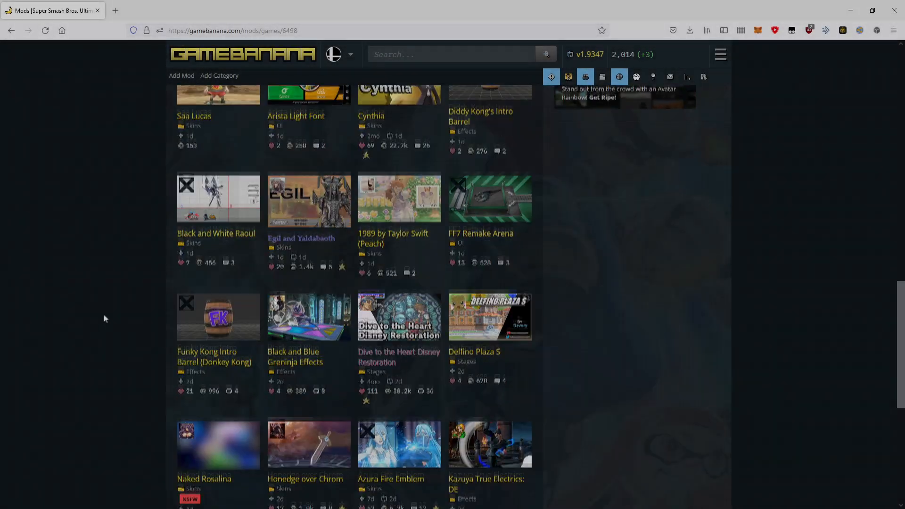
click(196, 412)
scroll(112, 343, down, 5)
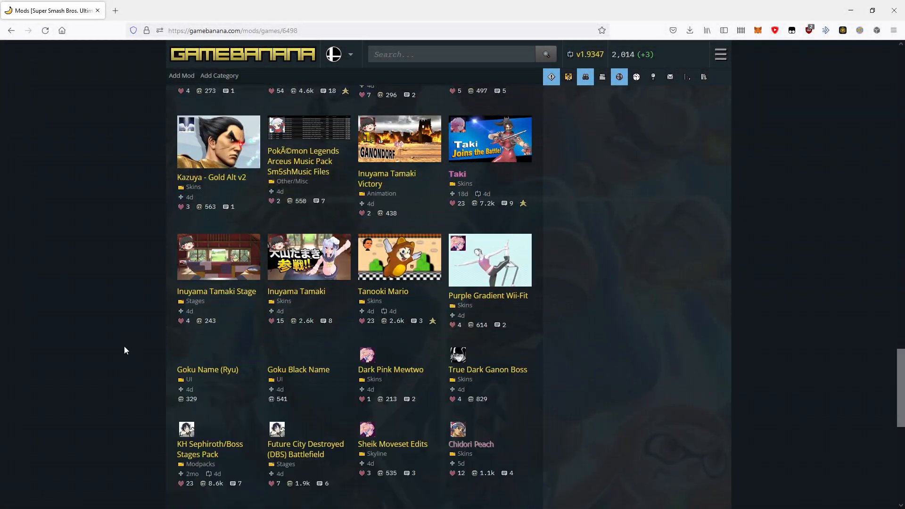
scroll(123, 346, down, 5)
click(203, 364)
scroll(123, 347, down, 10)
click(198, 363)
scroll(136, 351, down, 10)
click(200, 364)
scroll(113, 344, down, 10)
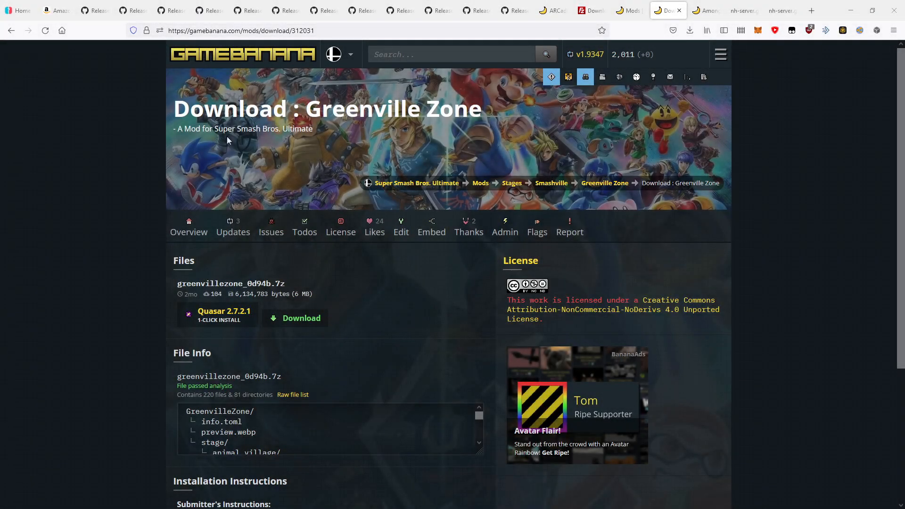
Run the downloaded FileZilla 3.57.0 installer, declining Adaware Web Companion and choosing all users, and cancel it at component selection.
click(690, 31)
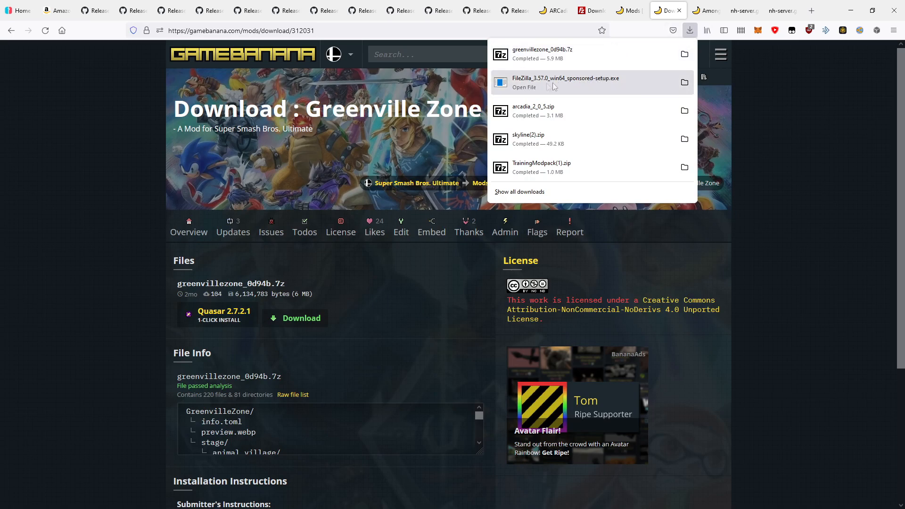
click(514, 85)
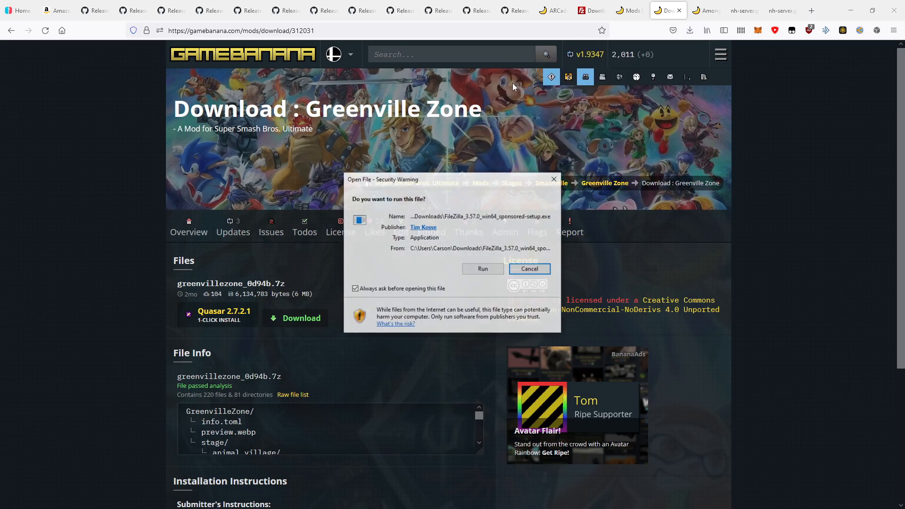
click(478, 266)
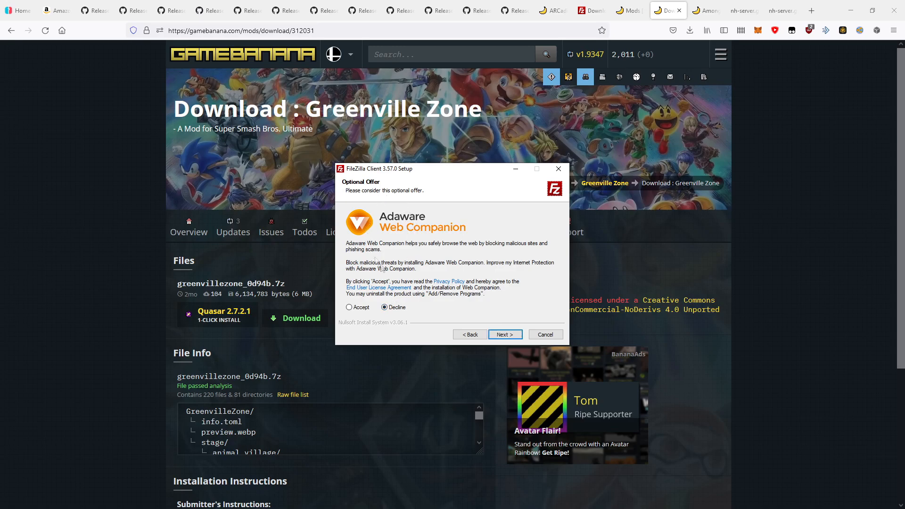
click(503, 336)
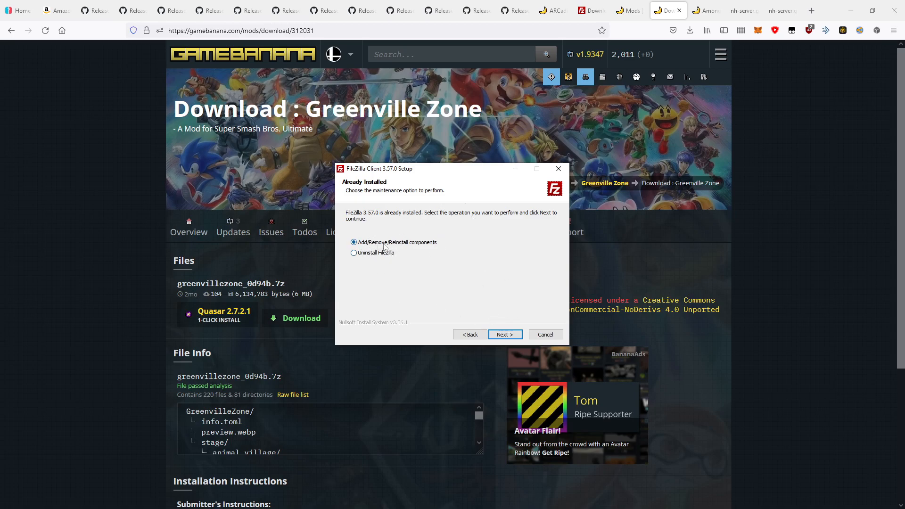
click(514, 337)
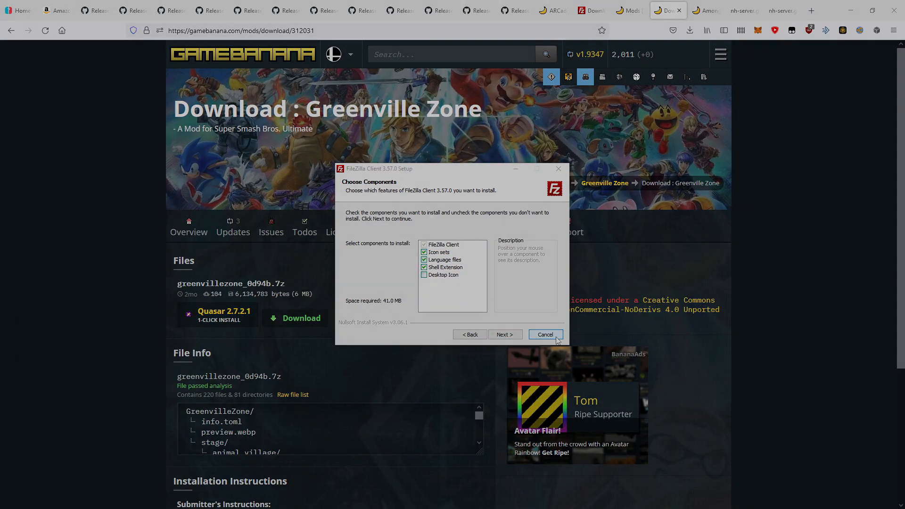
click(556, 337)
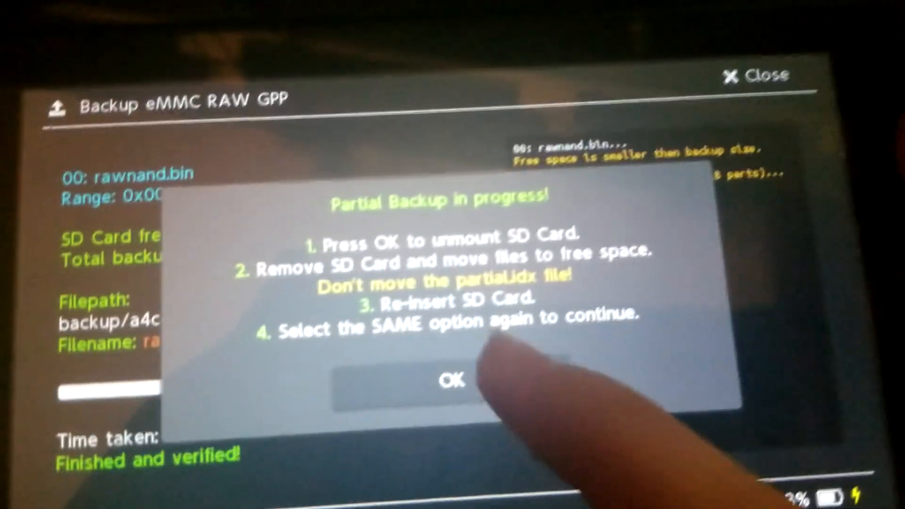
Acknowledge and close the partial eMMC RAW GPP backup in hekate, and mount the SD card to the PC as USB mass storage.
click(469, 385)
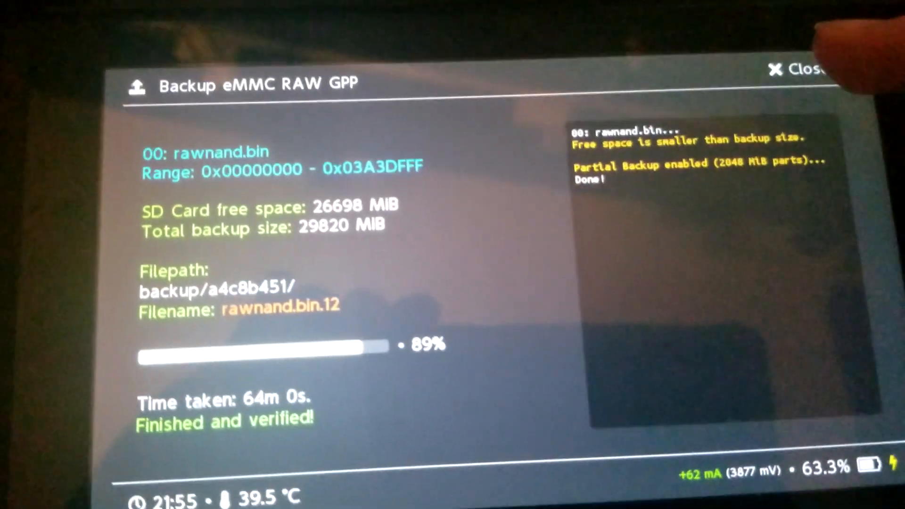
click(811, 74)
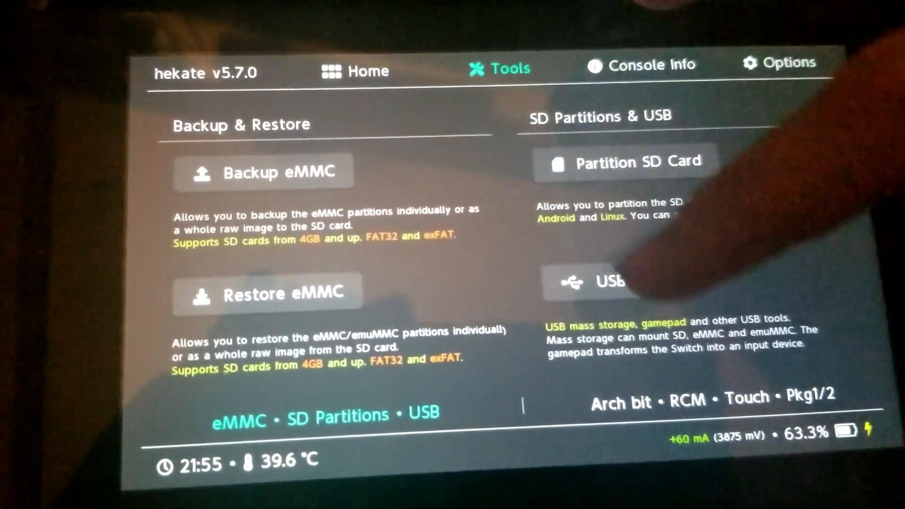
click(626, 277)
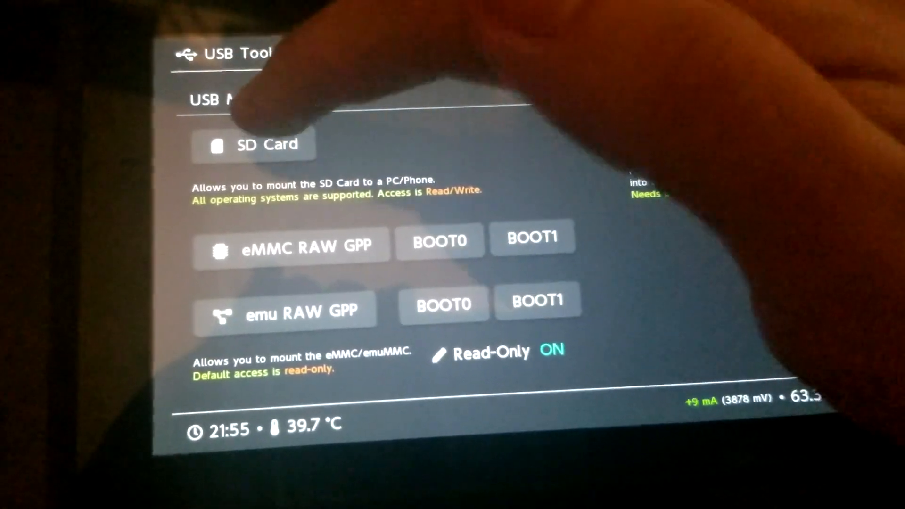
click(264, 144)
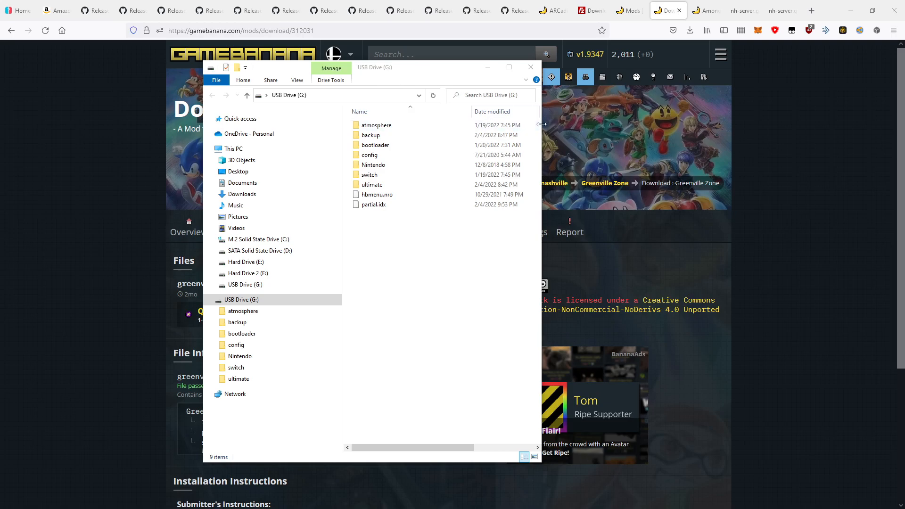
Open the backup folder on USB Drive (G:) and check the files inside its a4c8b451 folder.
drag(541, 128, 762, 136)
drag(442, 76, 429, 91)
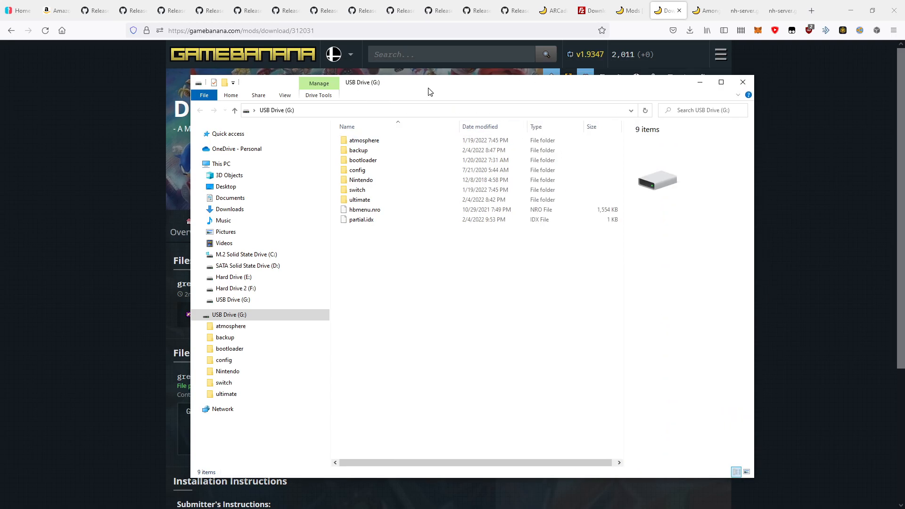
double_click(387, 151)
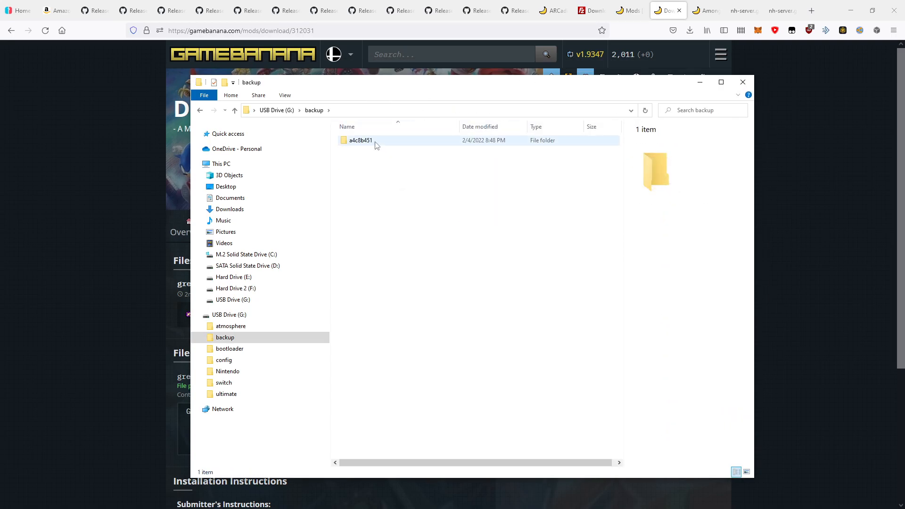
click(376, 144)
double_click(382, 146)
drag(396, 326, 366, 141)
click(313, 110)
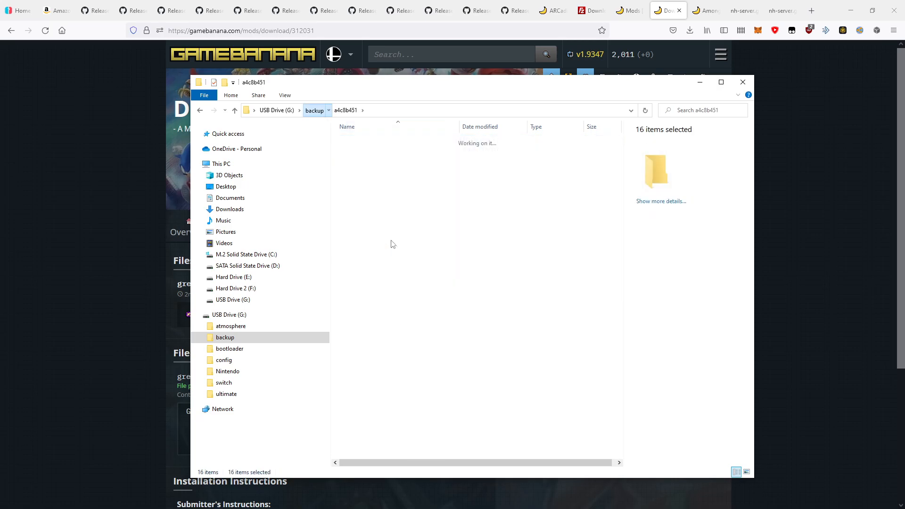
Move the a4c8b451 folder from the SD card's backup folder into Switch Homebrew on the Desktop.
right_click(369, 142)
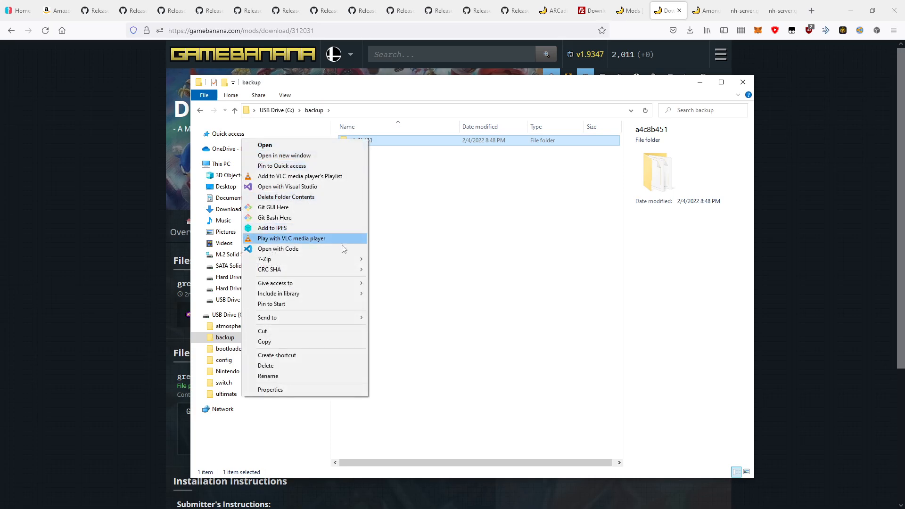
click(305, 340)
right_click(379, 137)
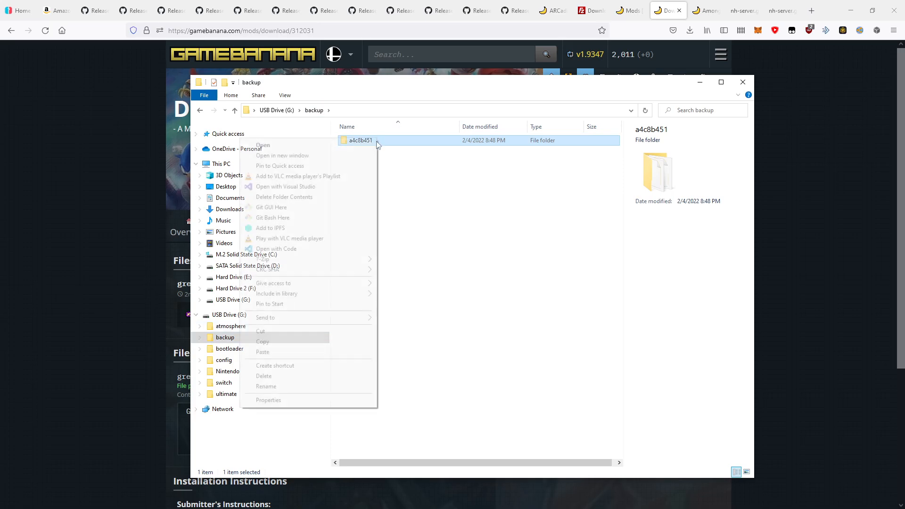
click(309, 331)
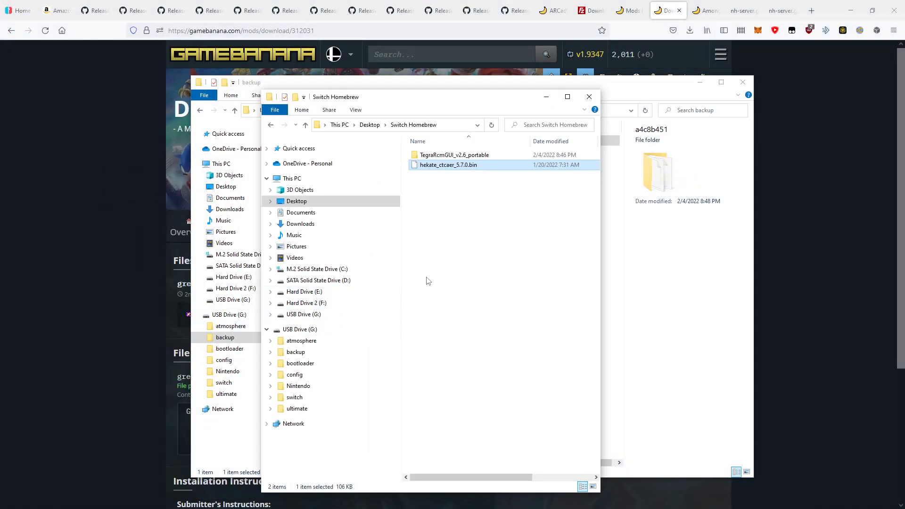
right_click(428, 281)
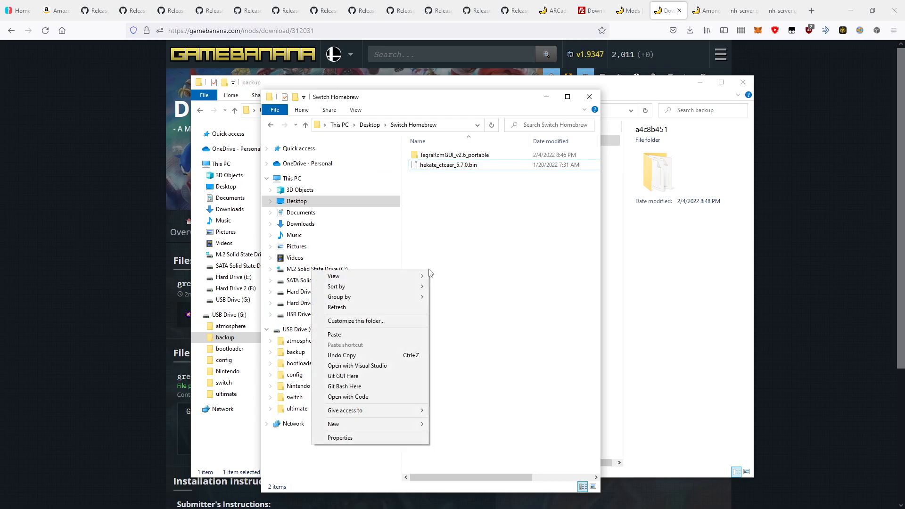
click(377, 335)
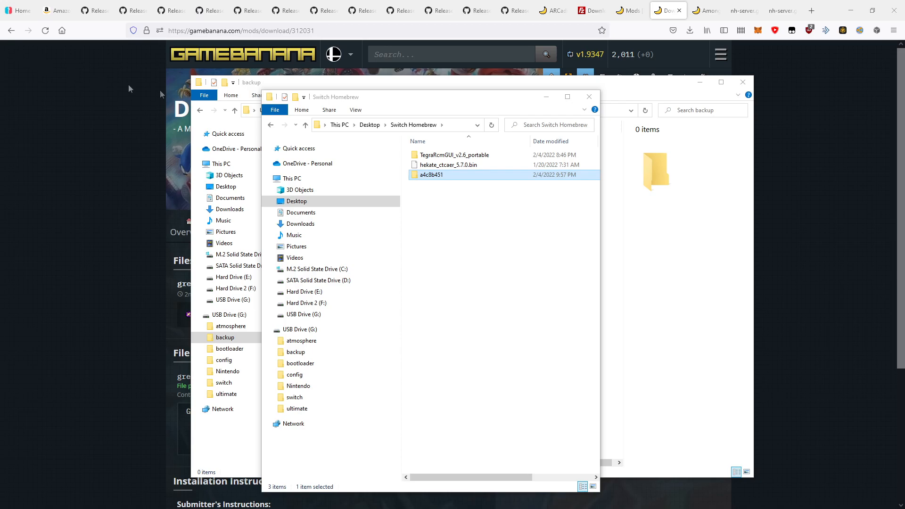
Return to the root of the SD card and eject USB Drive (G:).
click(357, 87)
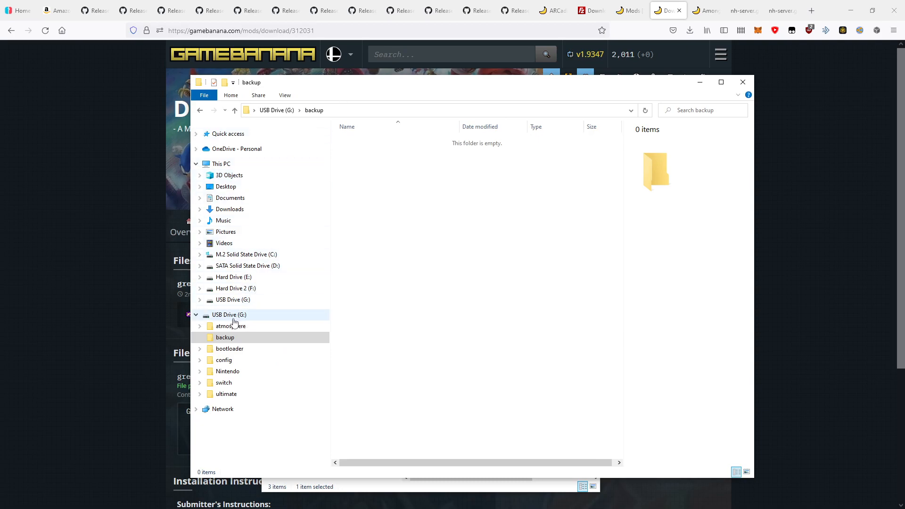
click(274, 112)
click(385, 265)
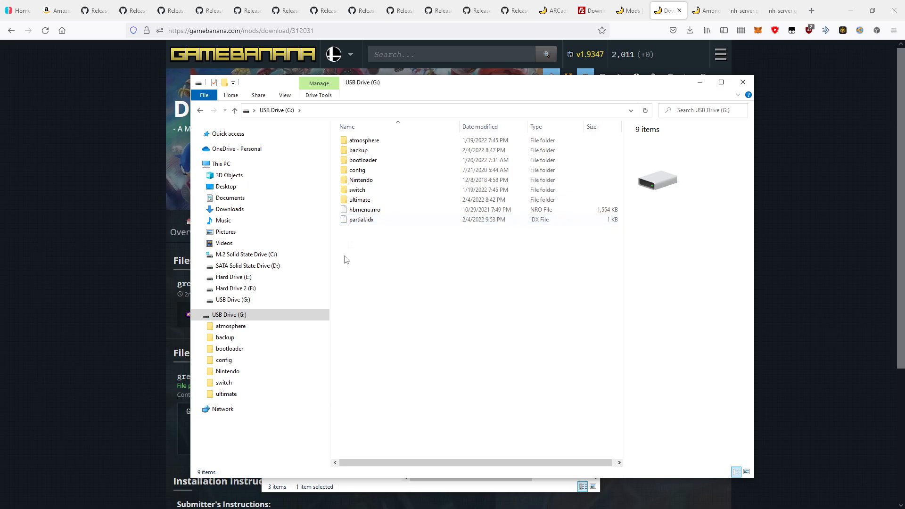
right_click(275, 322)
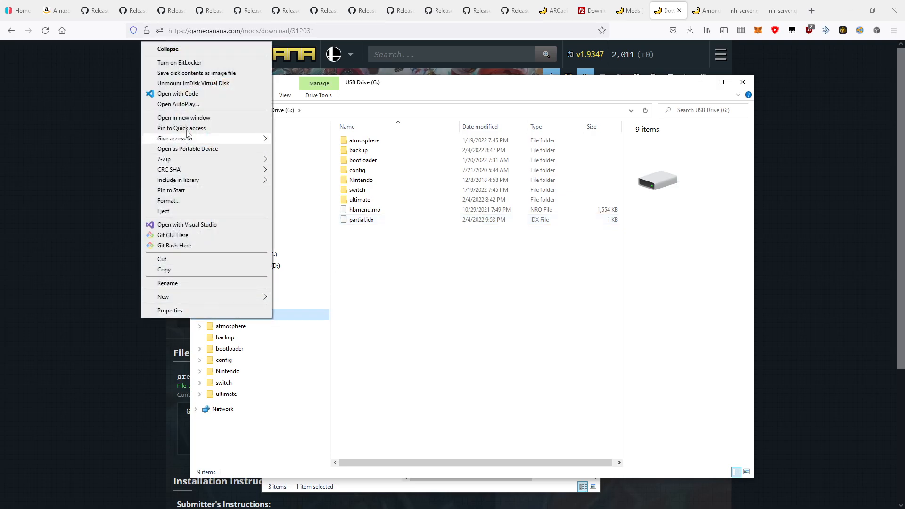
click(197, 211)
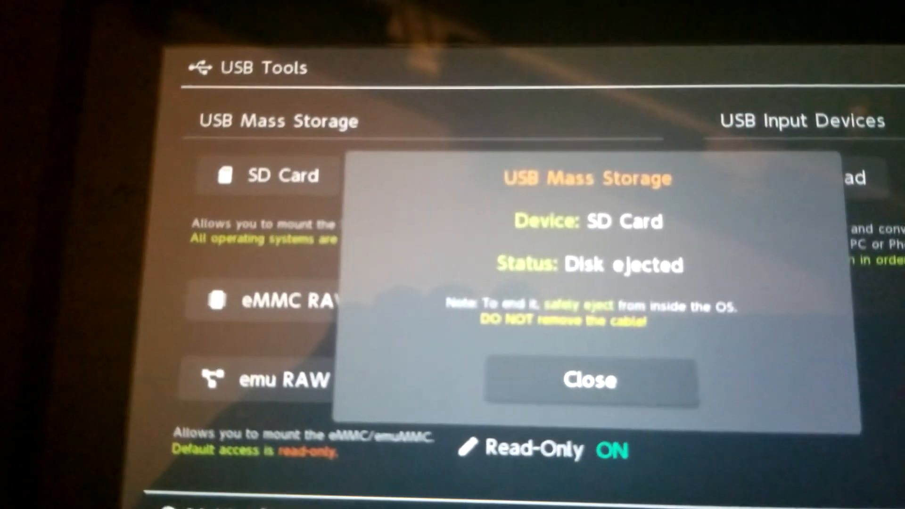
Close hekate's USB mass storage tools and continue the eMMC RAW GPP backup to the SD card.
click(587, 396)
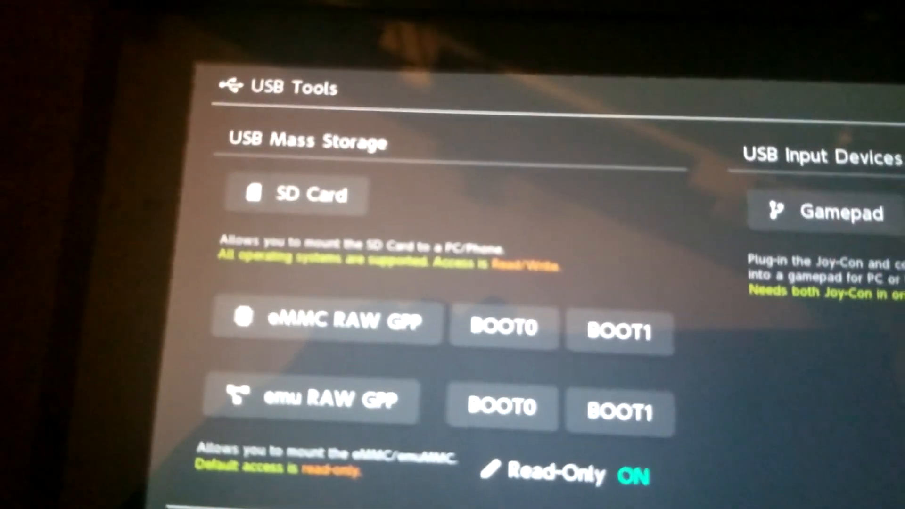
click(900, 97)
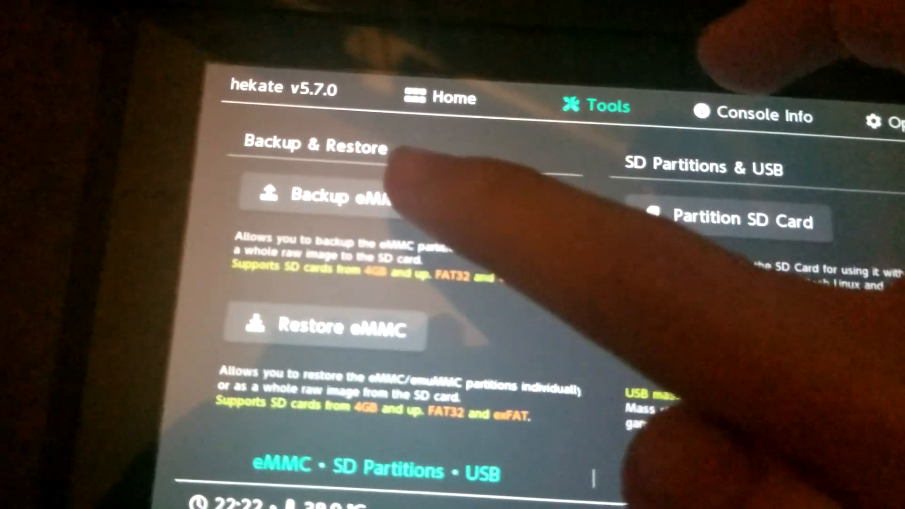
click(330, 200)
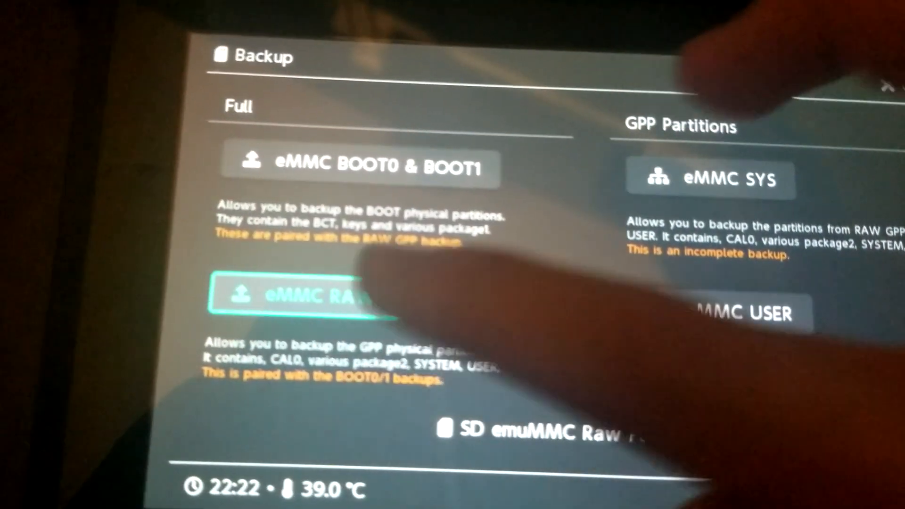
click(330, 294)
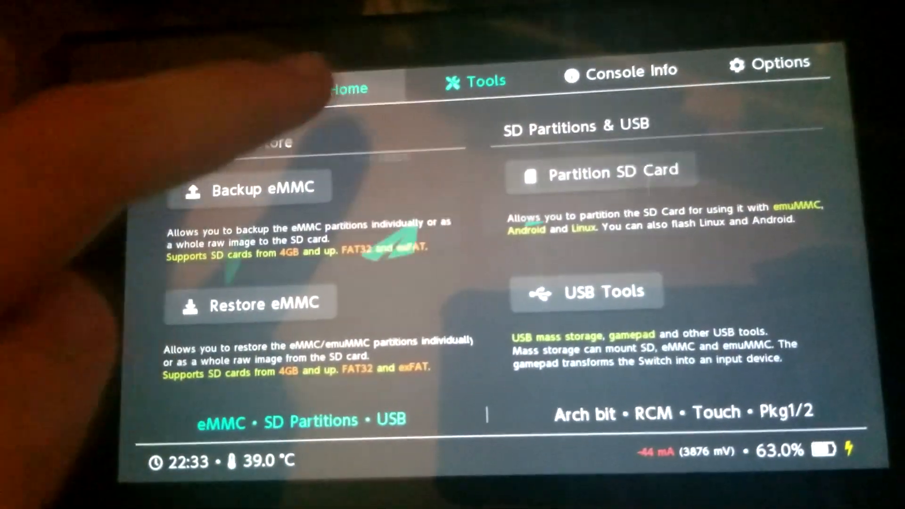
Launch the Lockpick_RCM.bin payload from hekate, dump the keys from SysNAND, and return to Lockpick's menu.
click(342, 89)
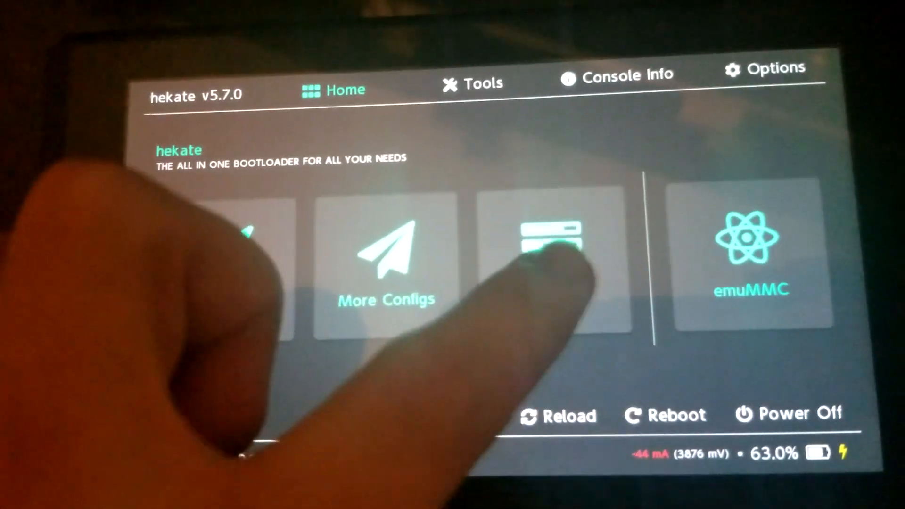
click(565, 273)
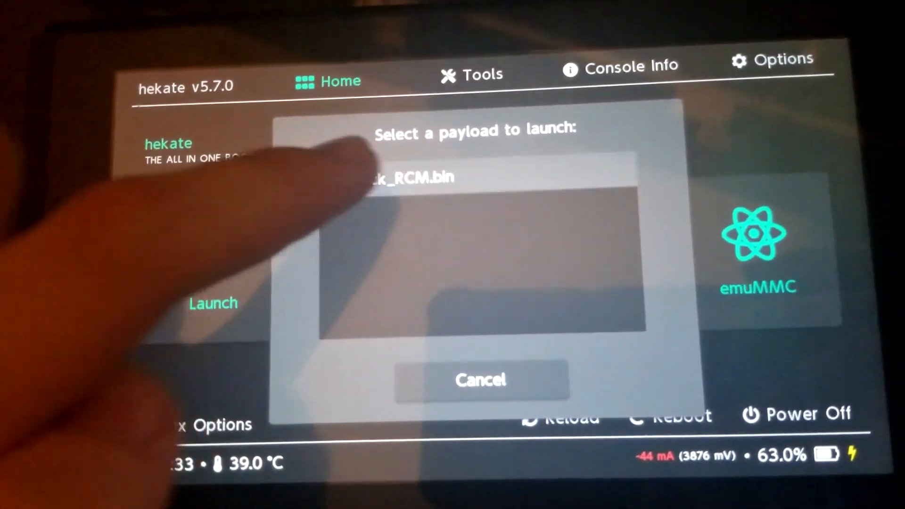
click(377, 170)
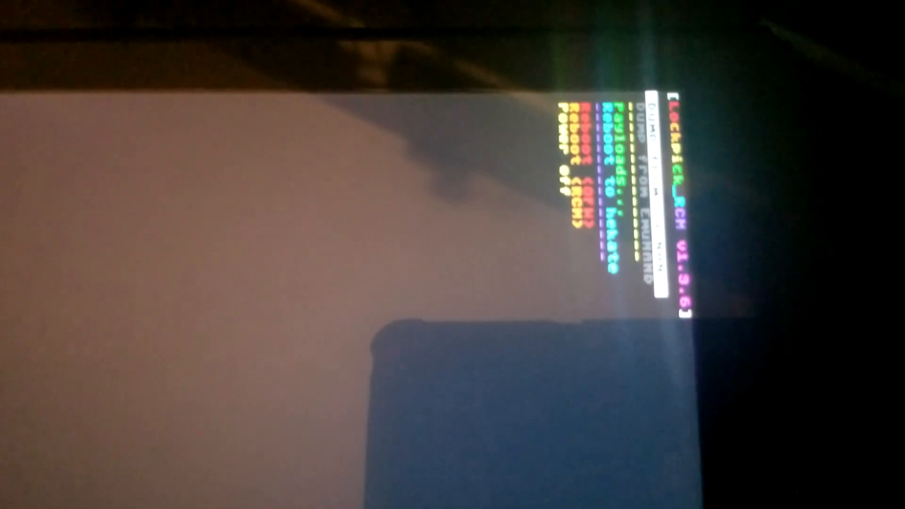
key(Return)
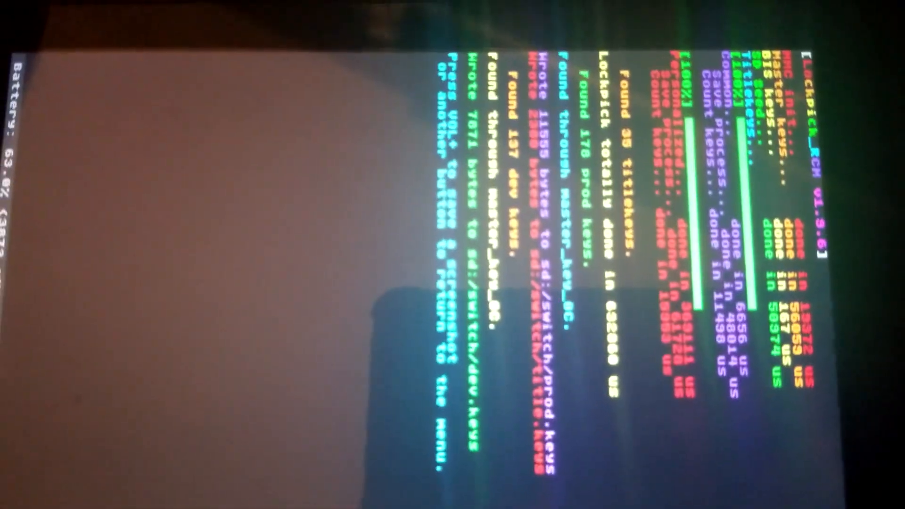
key(Return)
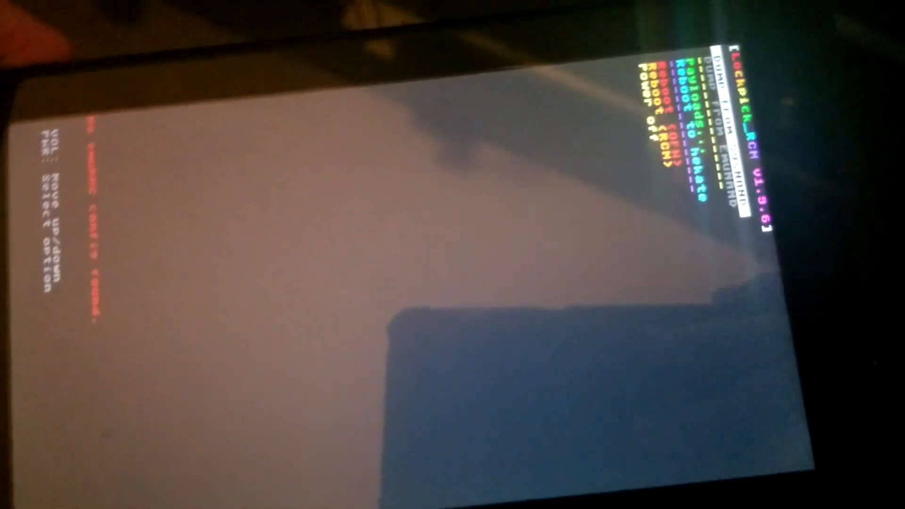
Reboot from Lockpick_RCM to hekate and mount the SD card to the PC as USB mass storage.
key(Down)
key(Down)
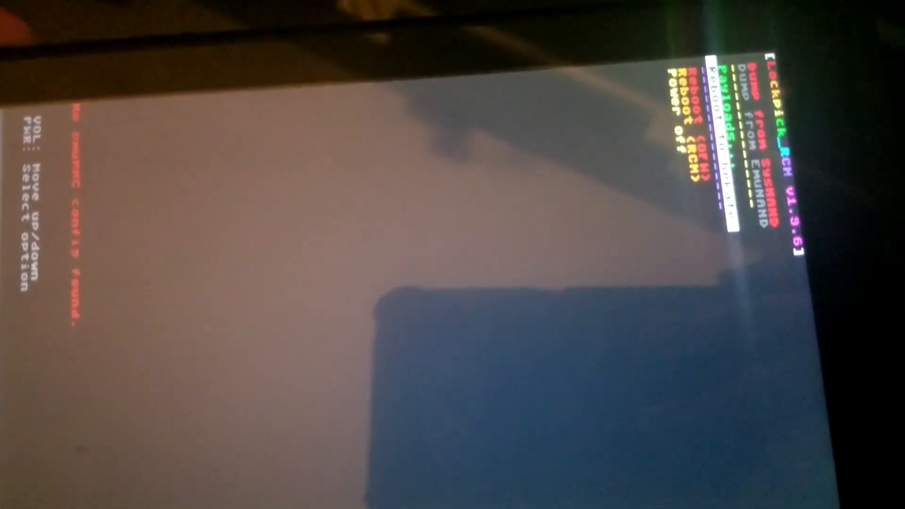
key(Return)
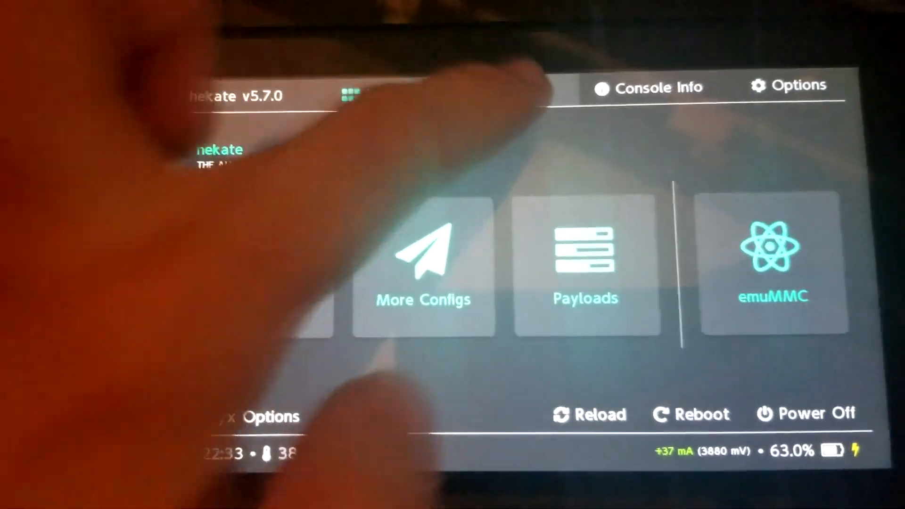
click(528, 82)
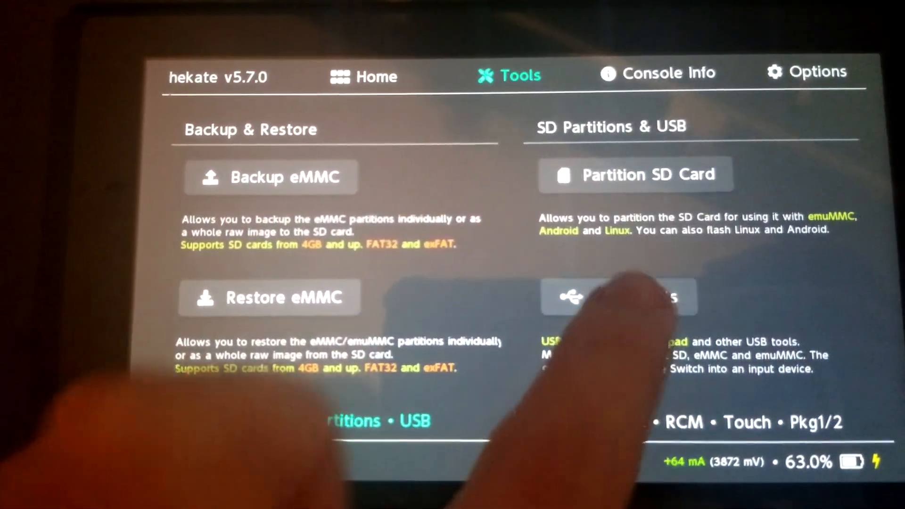
click(622, 297)
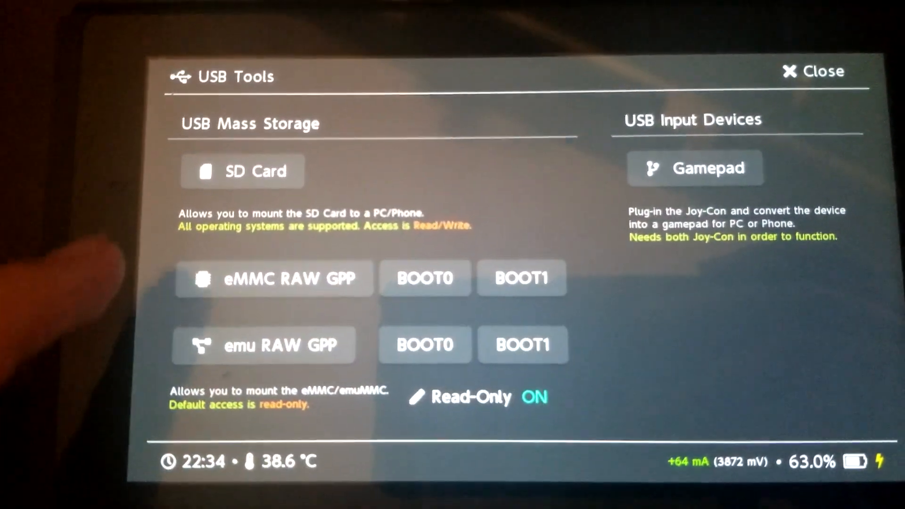
click(245, 171)
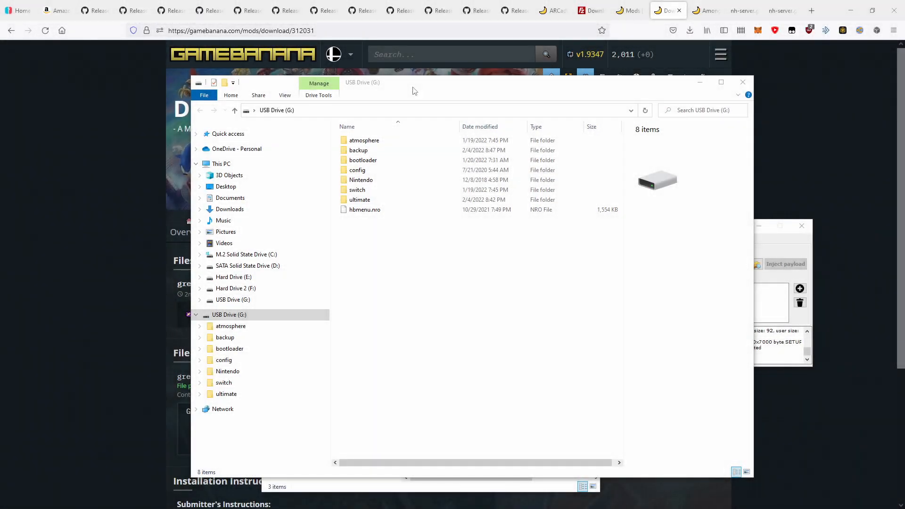
Arrange the USB Drive (G:) and Switch Homebrew windows side by side and create a folder named backup in Switch Homebrew.
drag(414, 91, 579, 103)
drag(349, 103, 173, 107)
right_click(298, 217)
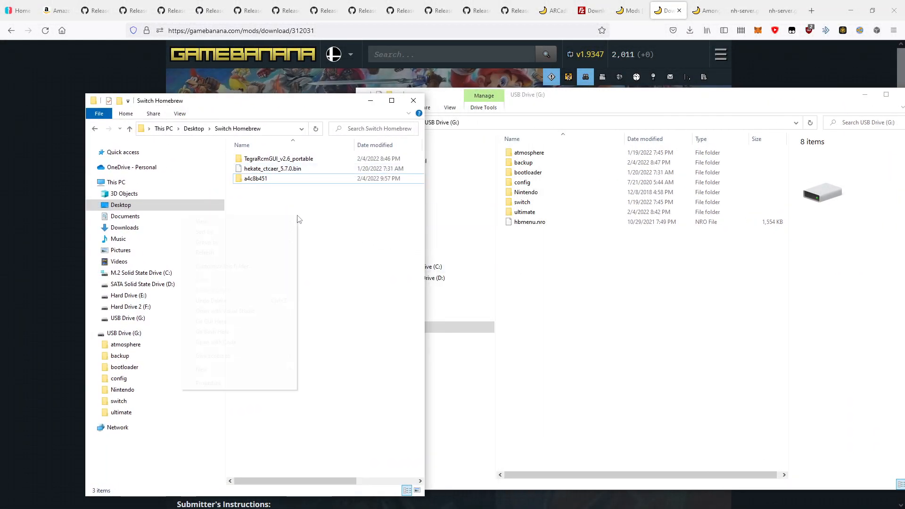
mouse_move(256, 368)
click(335, 370)
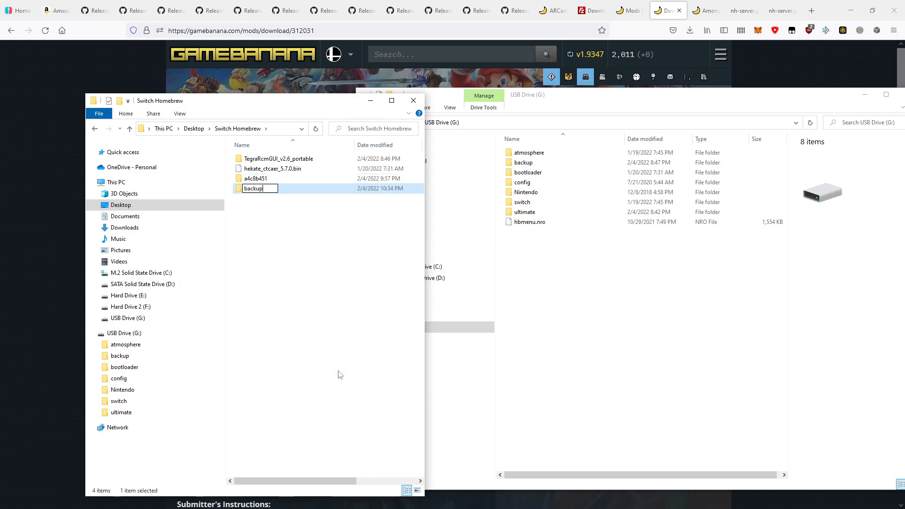
key(Return)
Move the a4c8b451 folder into Switch Homebrew's backup folder and open that backup folder.
click(264, 180)
drag(259, 181, 257, 189)
double_click(265, 180)
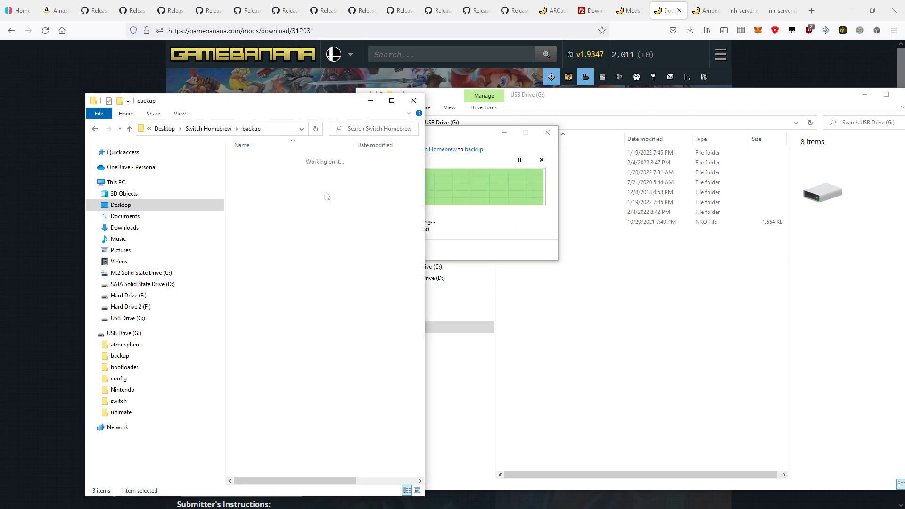
Permanently delete rawnand.bin.00 from backup\a4c8b451 on the SD card.
click(580, 296)
double_click(523, 162)
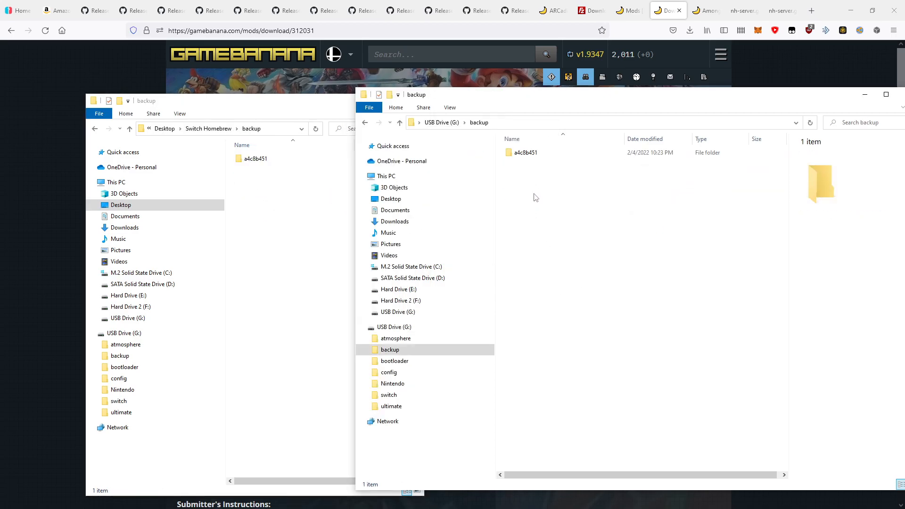
double_click(533, 155)
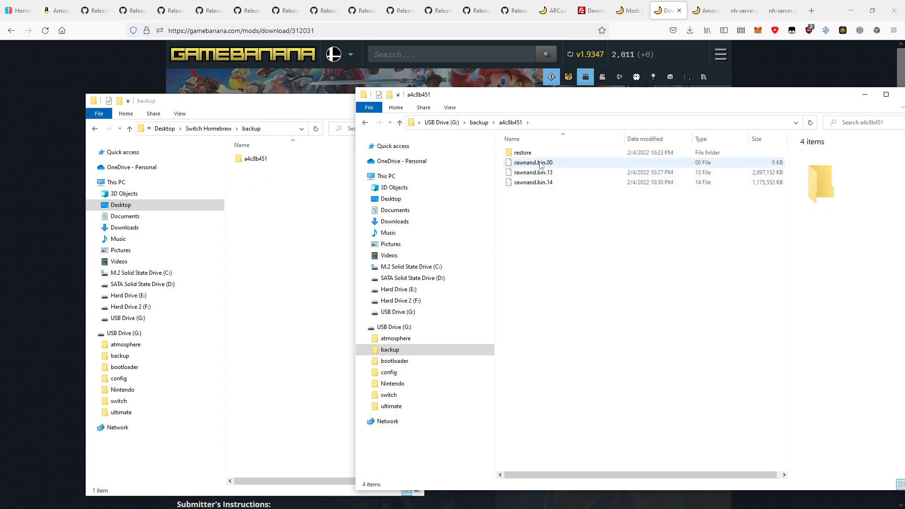
click(540, 165)
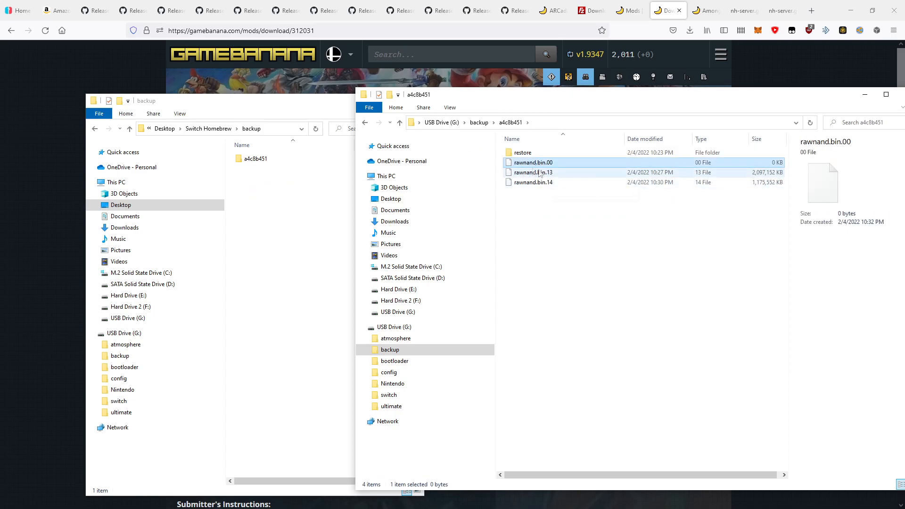
key(shift+Delete)
click(487, 297)
Copy the restore folder, rawnand.bin.13 and rawnand.bin.14 from the SD card into Switch Homebrew\backup\a4c8b451.
drag(567, 209, 523, 152)
double_click(274, 160)
drag(554, 238, 522, 153)
click(522, 153)
drag(539, 198, 291, 375)
drag(297, 348, 306, 342)
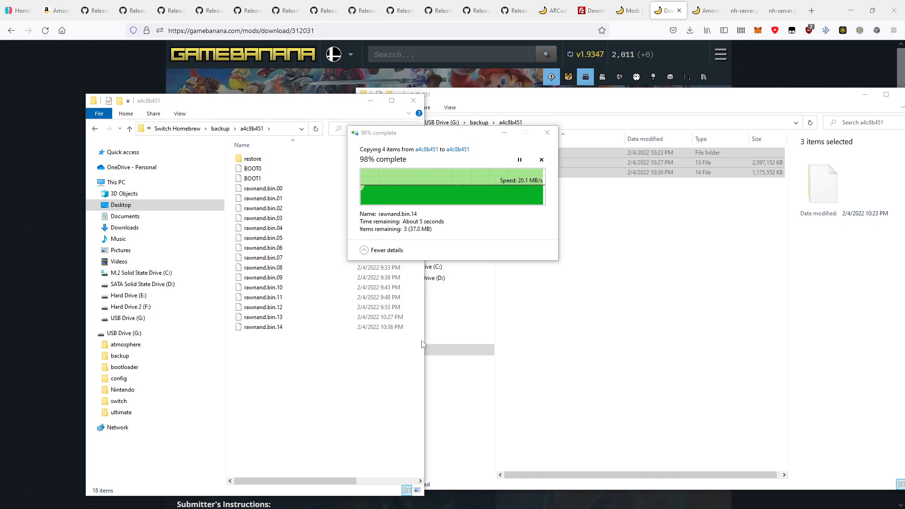
Delete the copied backup items and the backup folder from the SD card.
drag(578, 232, 562, 154)
key(Delete)
key(Return)
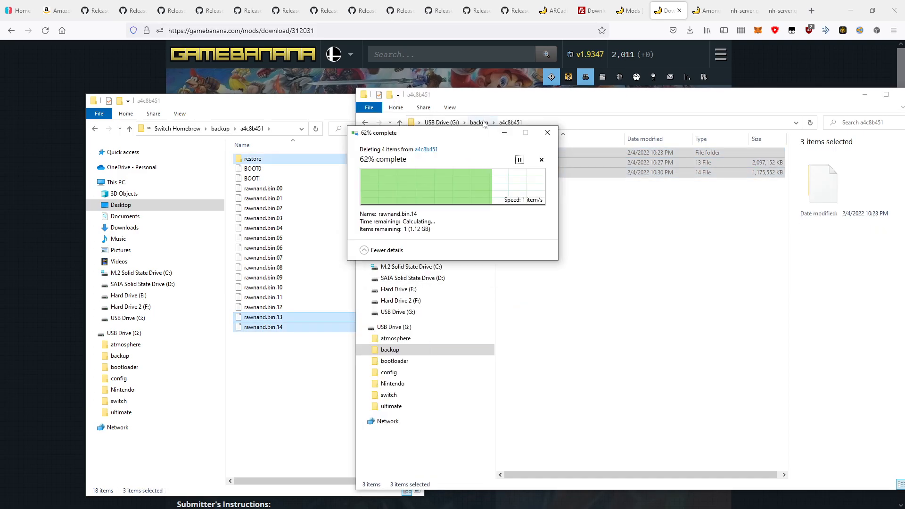
click(441, 122)
key(Delete)
key(Return)
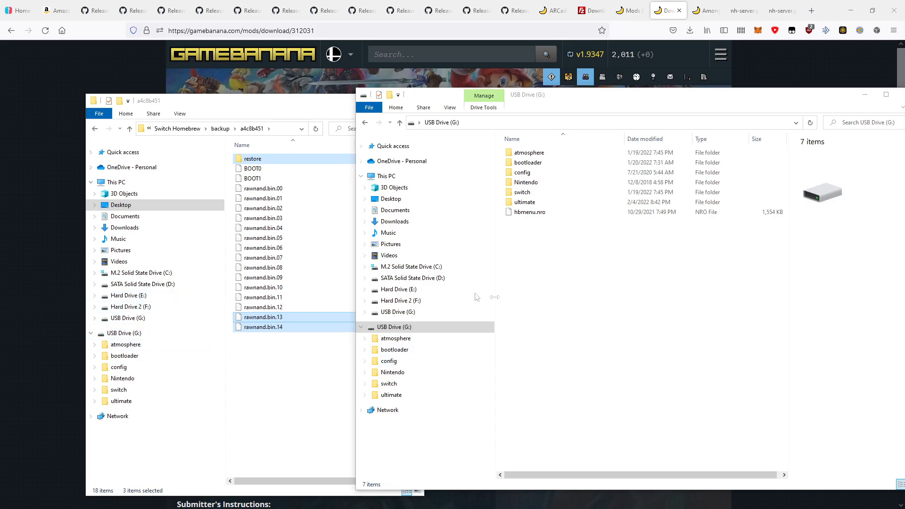
Move prod.keys from the SD card's switch folder into Switch Homebrew's backup folder on the desktop.
click(220, 128)
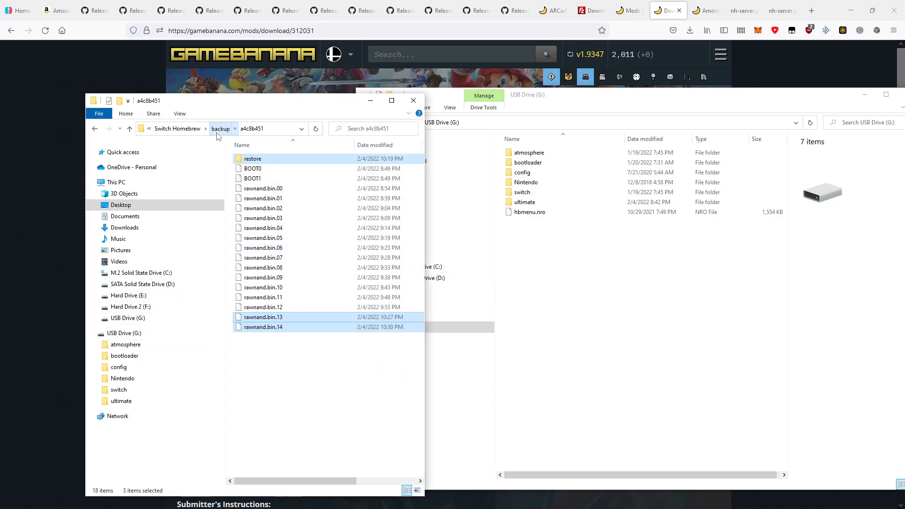
double_click(522, 192)
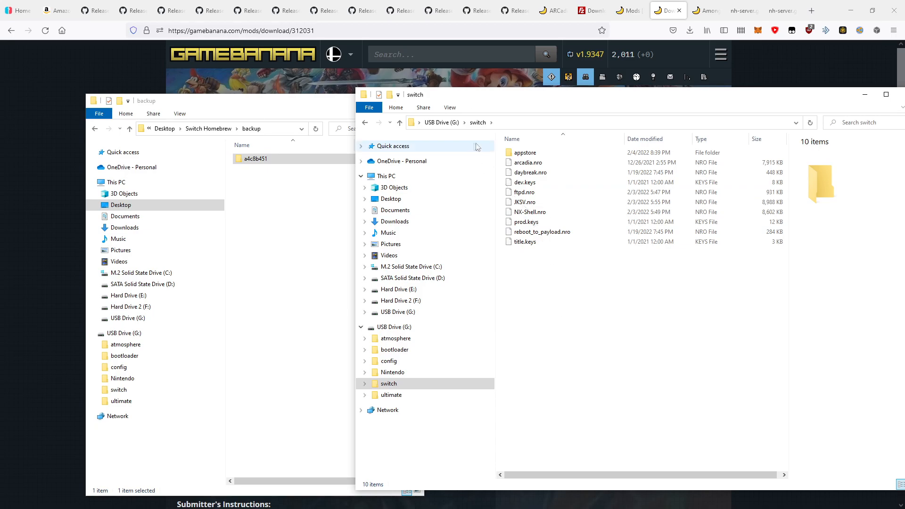
click(542, 223)
key(ctrl+x)
click(277, 190)
key(ctrl+v)
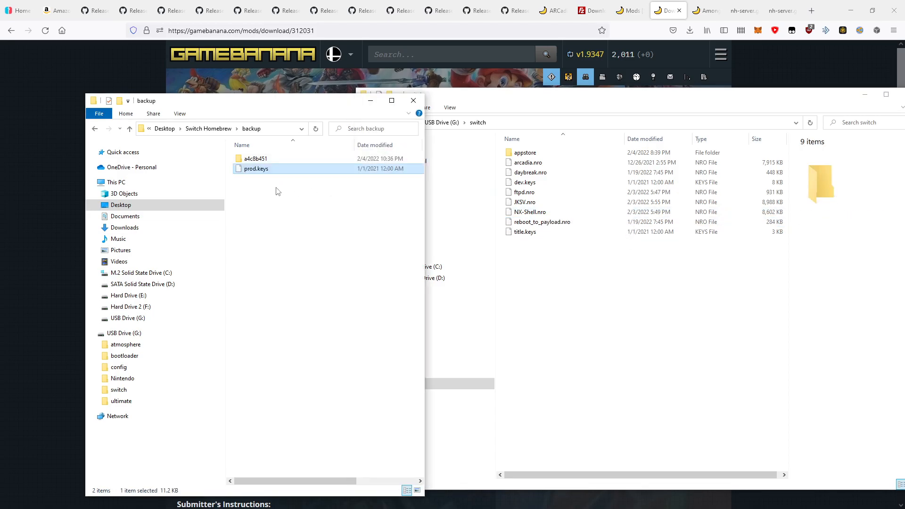
click(289, 204)
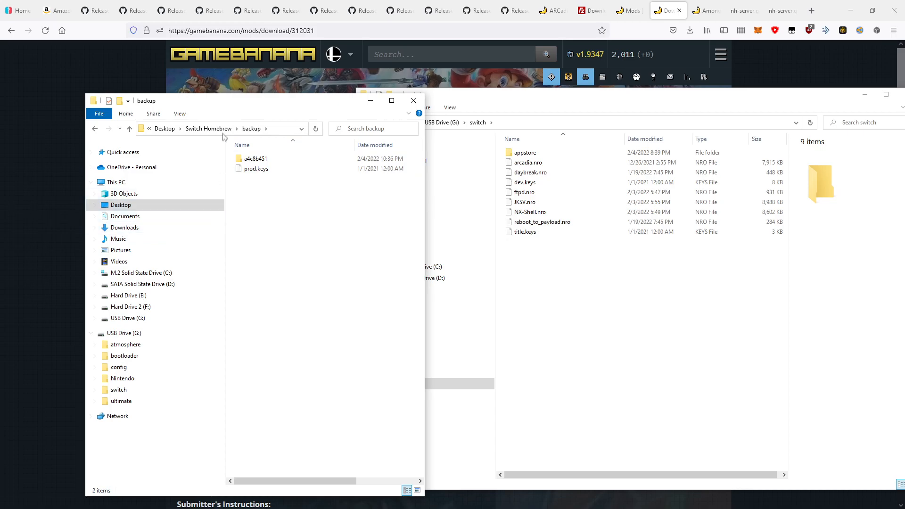
Go back to the Switch Homebrew folder and safely eject USB Drive (G:).
click(209, 128)
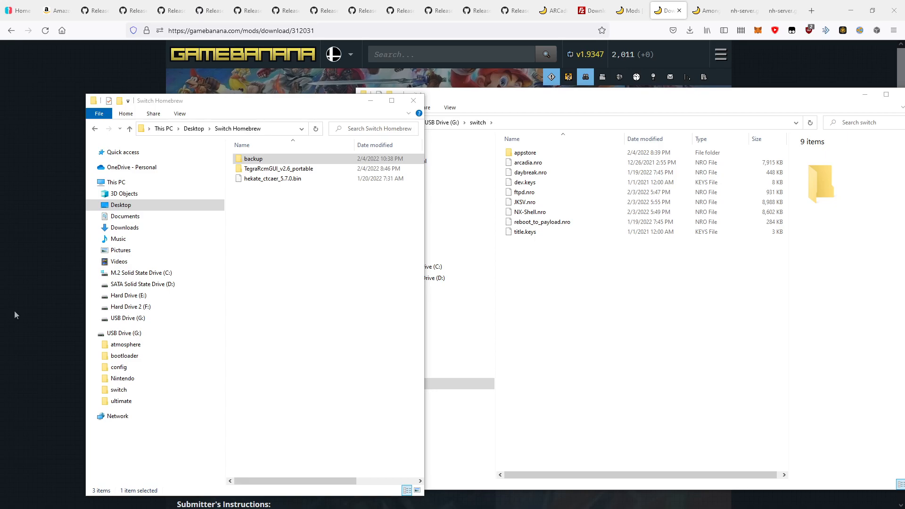
click(125, 334)
right_click(125, 335)
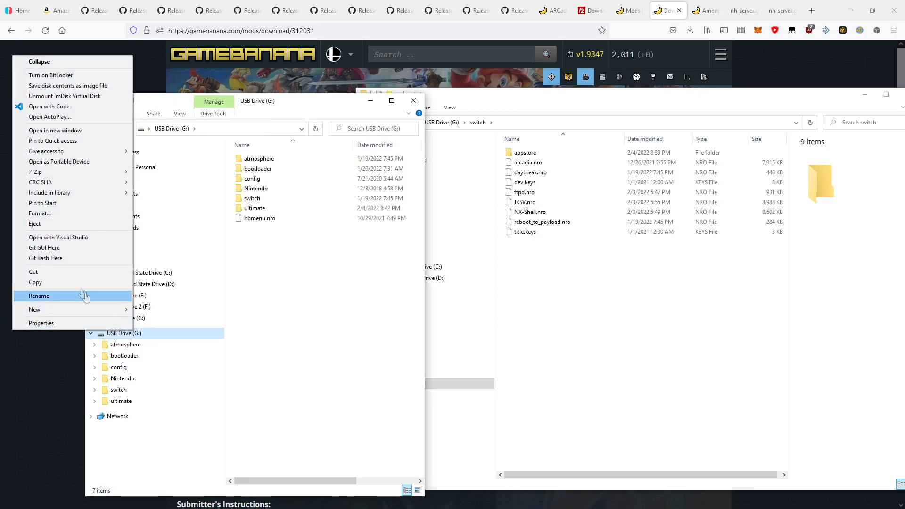
click(61, 226)
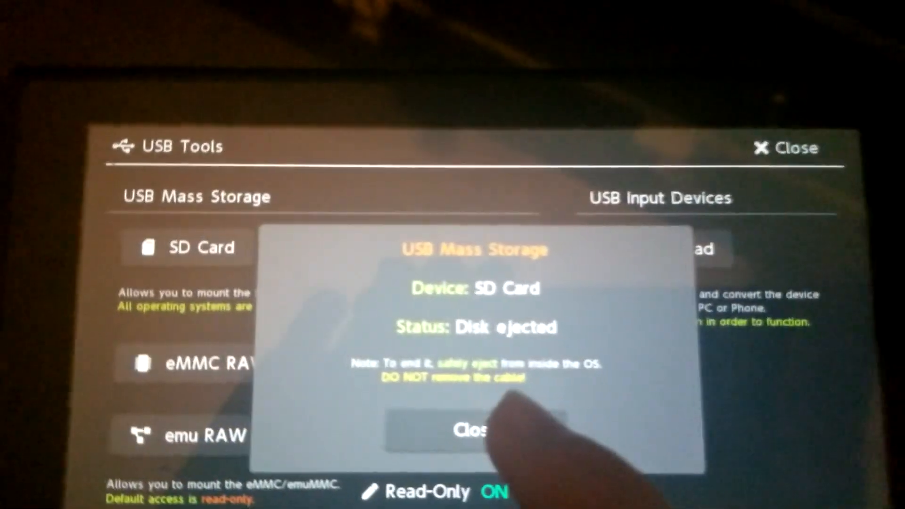
Exit hekate's USB Tools and launch the Atmosphere FSS0 SYS configuration.
click(462, 409)
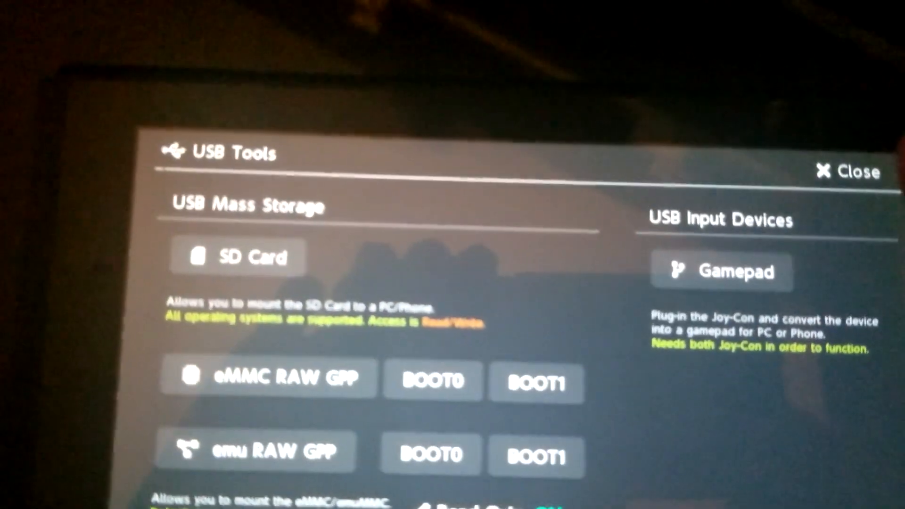
click(848, 169)
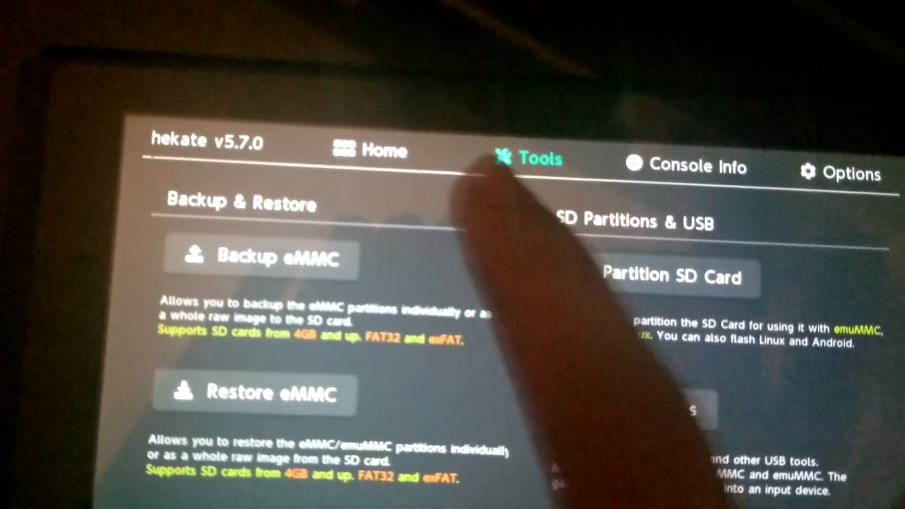
click(377, 150)
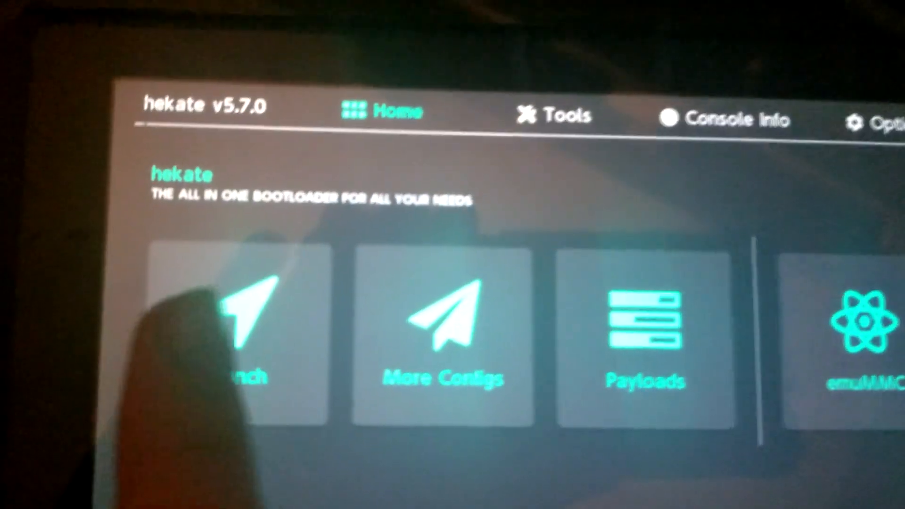
click(202, 325)
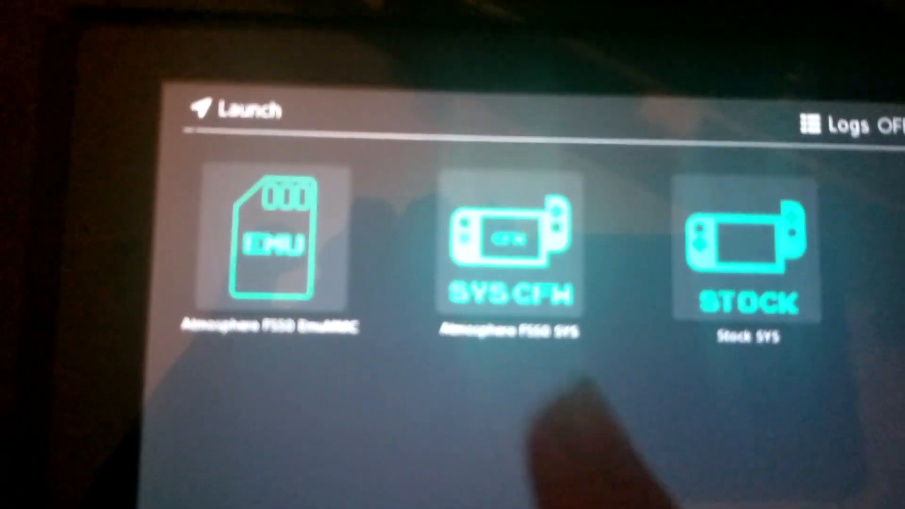
click(509, 240)
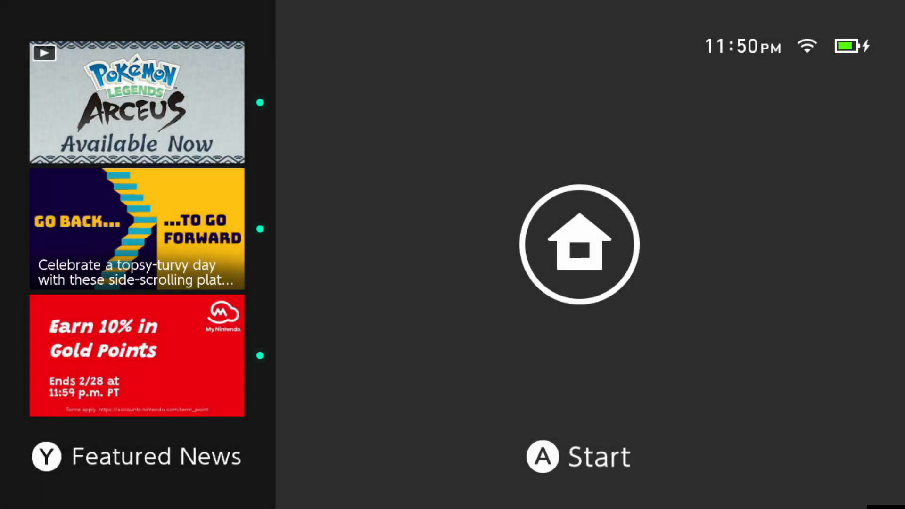
Enter the console's home menu and open the homebrew menu through the Album.
key(a)
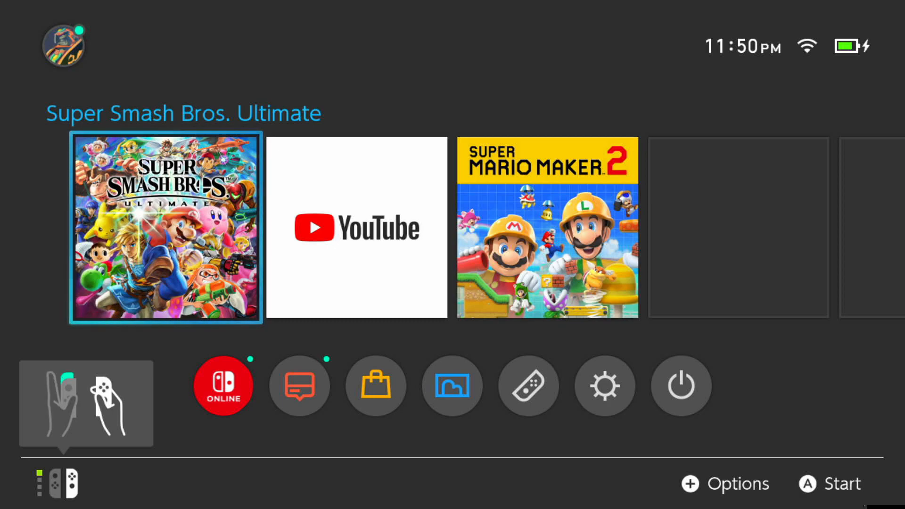
key(Right)
key(Left)
key(Down)
key(Up)
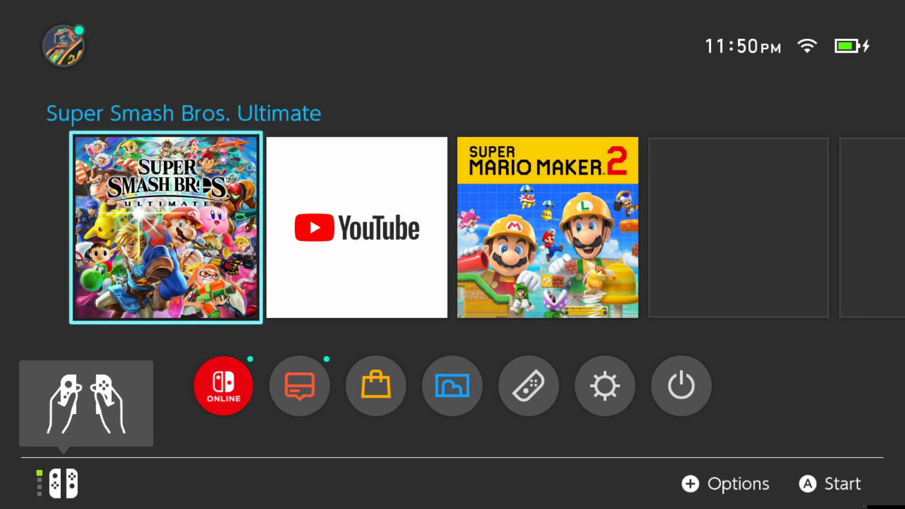
key(Down)
key(Up)
key(Down)
key(Right)
key(Right)
key(Right)
key(Return)
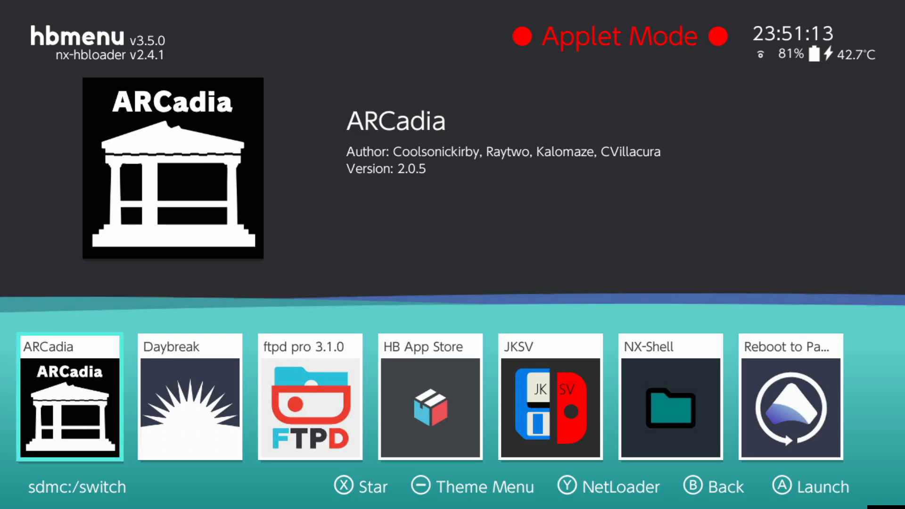
Return to the home menu, launch the homebrew menu through Super Smash Bros. Ultimate and browse its apps.
key(Home)
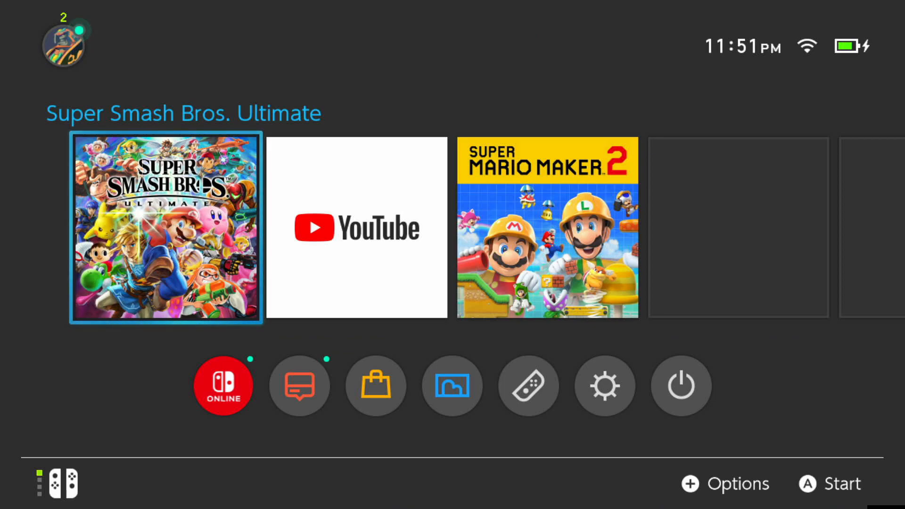
key(Return)
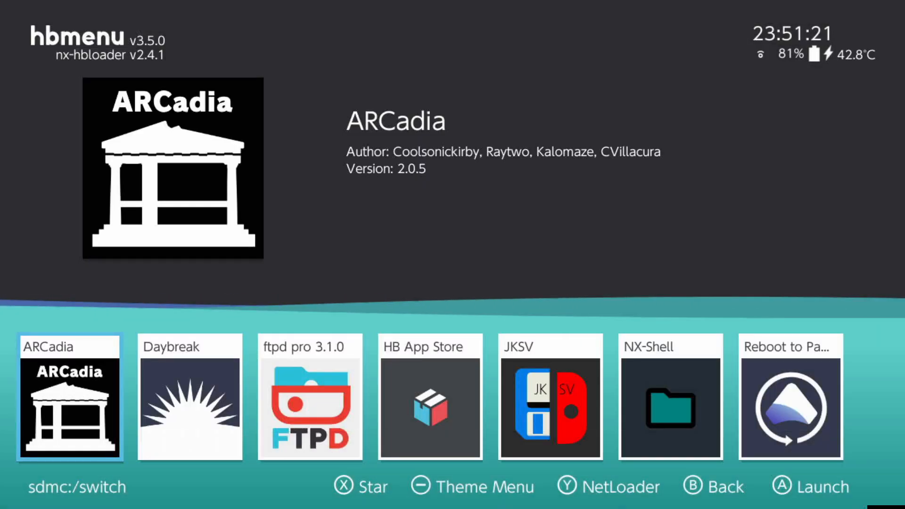
key(Right)
key(Right)
key(Right)
key(Right)
key(Right)
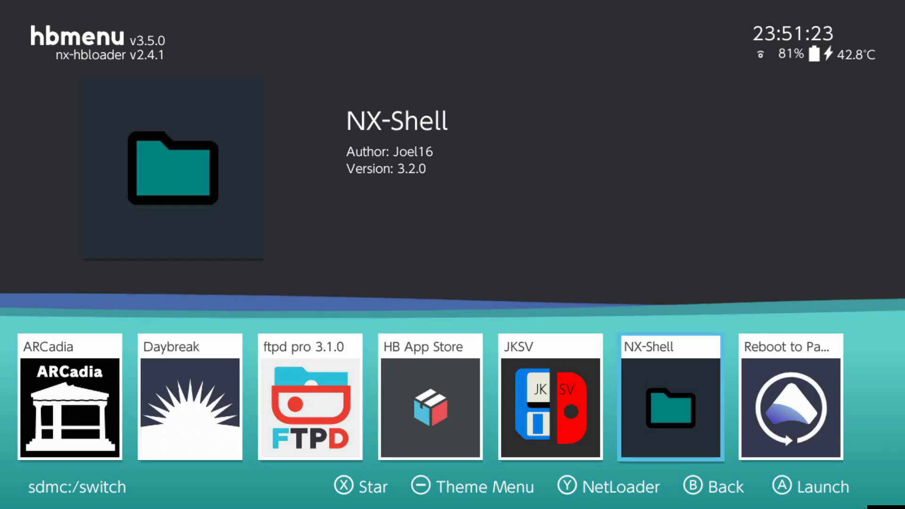
key(Left)
key(Left)
key(Left)
key(Left)
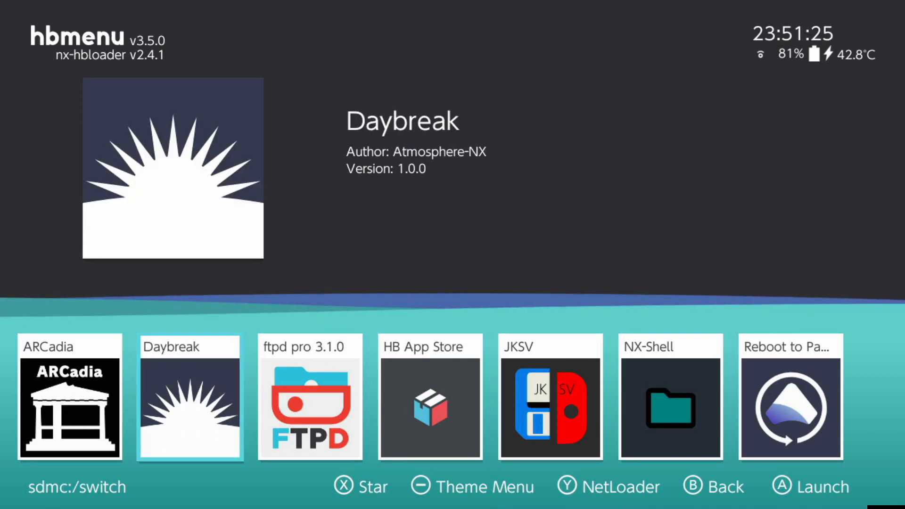
Open the regular Album from the home menu with Super Smash Bros. Ultimate still running.
key(Home)
key(Down)
key(Right)
key(Right)
key(Right)
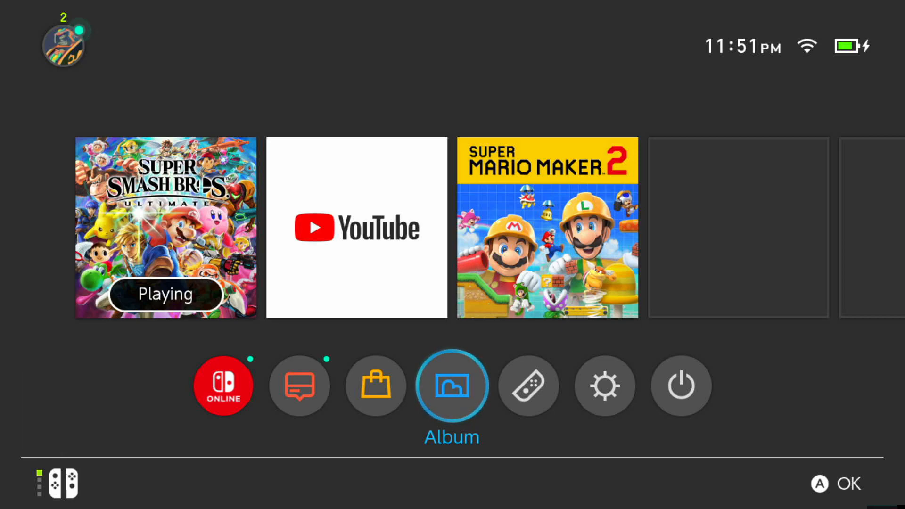
key(Return)
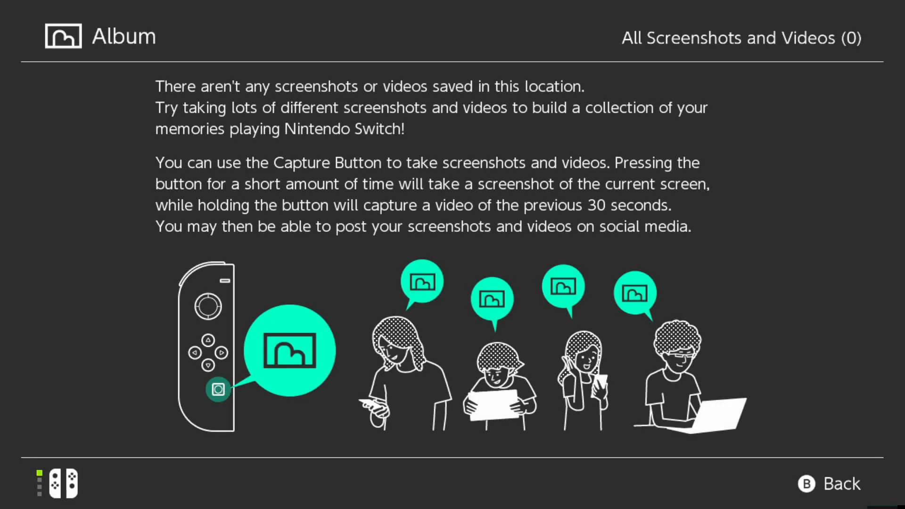
Leave the Album and resume the homebrew menu running through Super Smash Bros. Ultimate.
key(Escape)
key(Up)
key(Return)
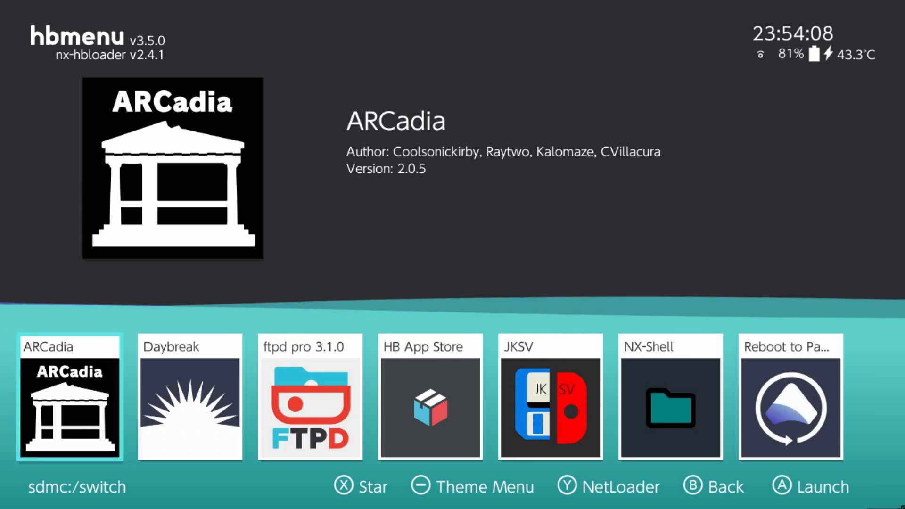
Look through the installed homebrew apps from ARCadia to Reboot to Payload and return to ARCadia.
key(Right)
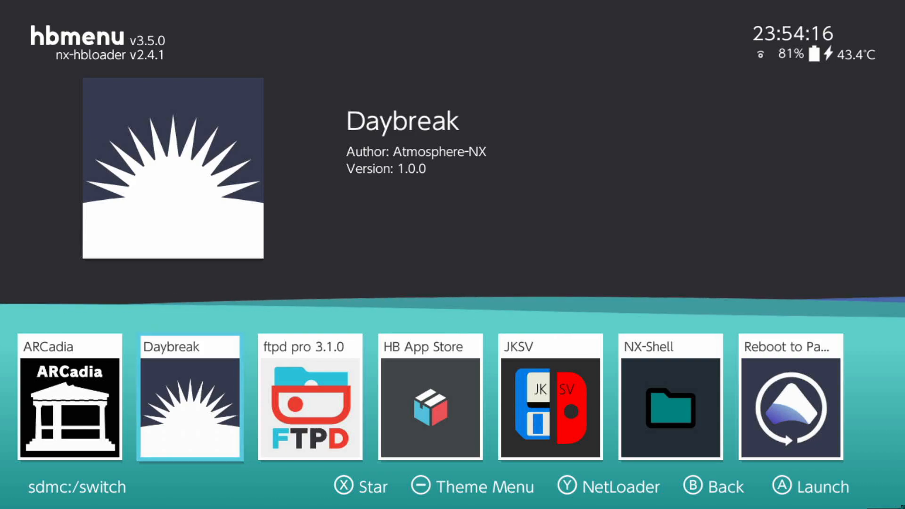
key(Right)
key(Right)
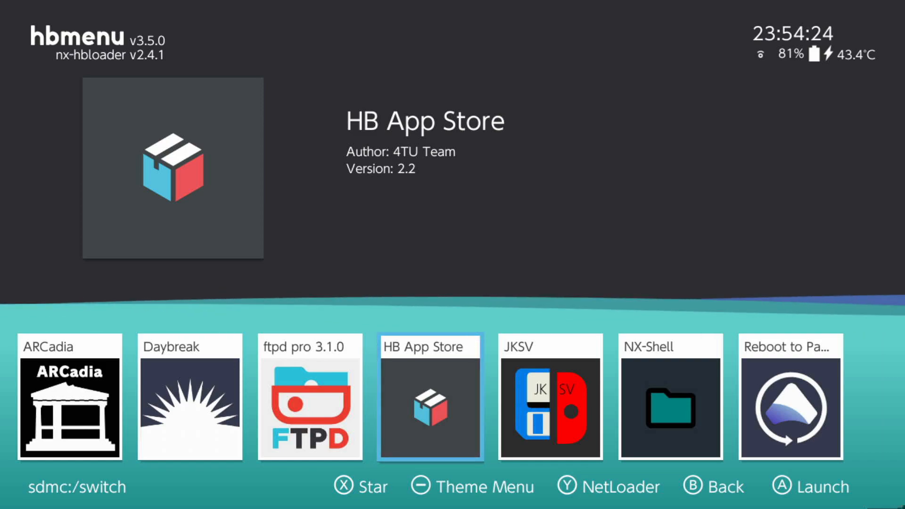
key(Right)
key(Right)
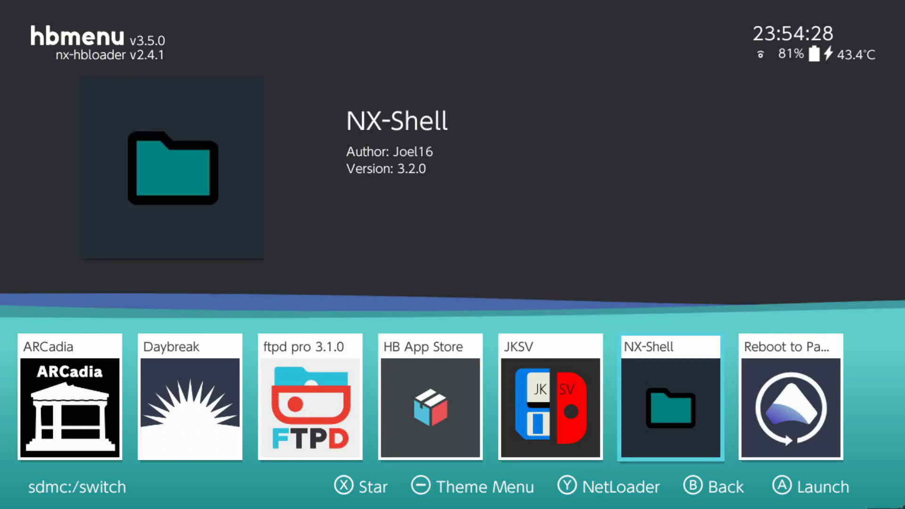
key(Right)
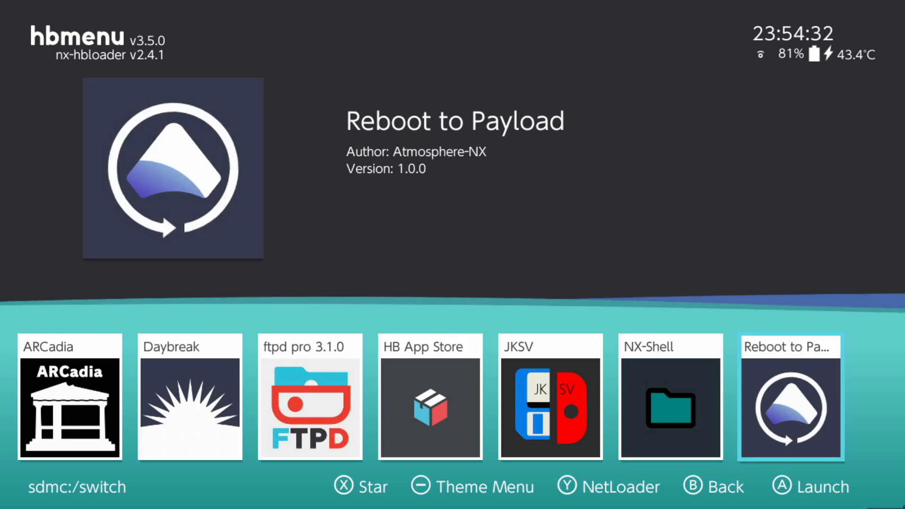
key(Left)
key(Left)
key(Left)
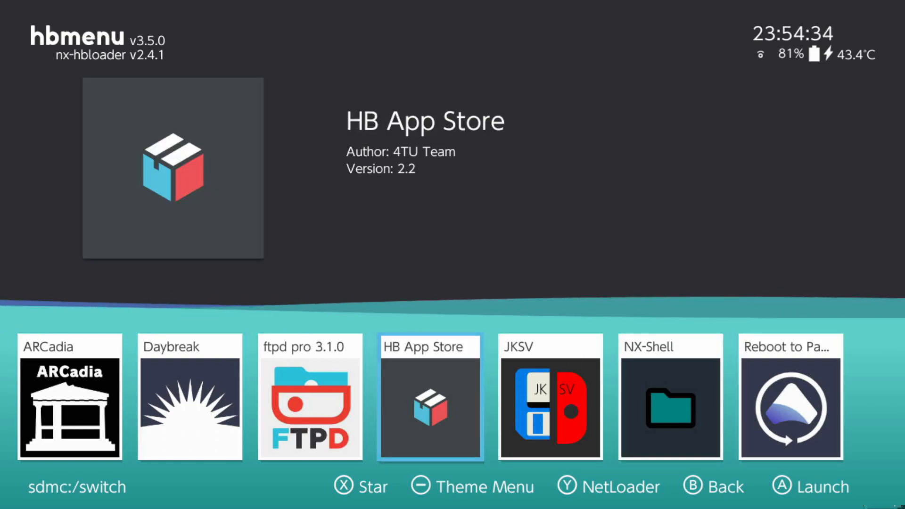
key(Left)
key(Right)
key(Right)
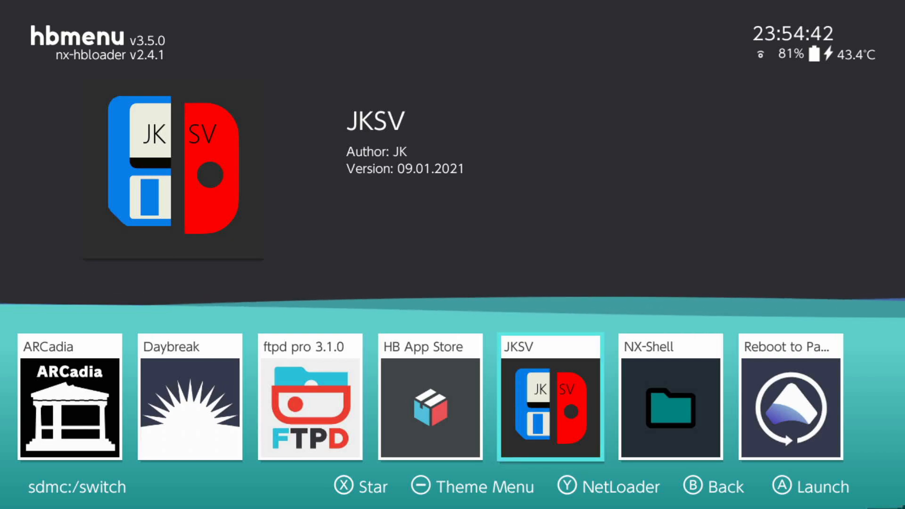
key(Right)
key(Right)
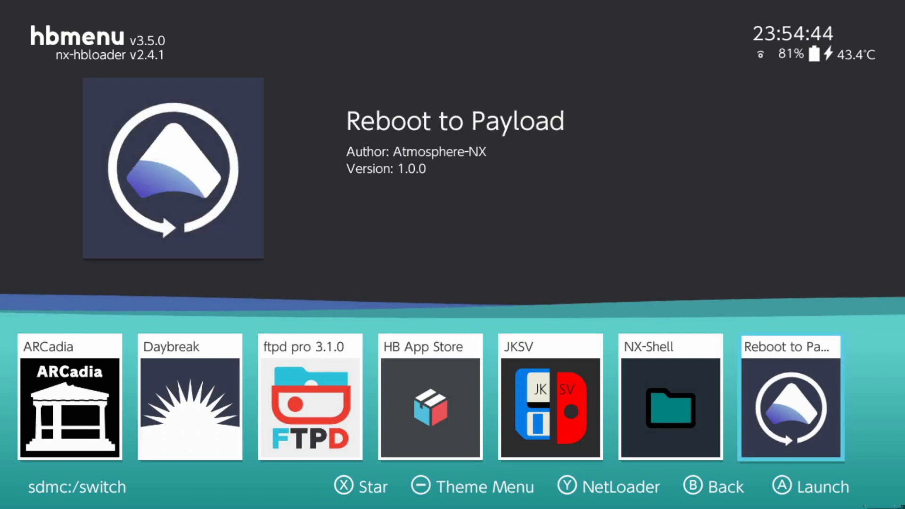
key(Left)
key(Left)
key(Left)
key(Right)
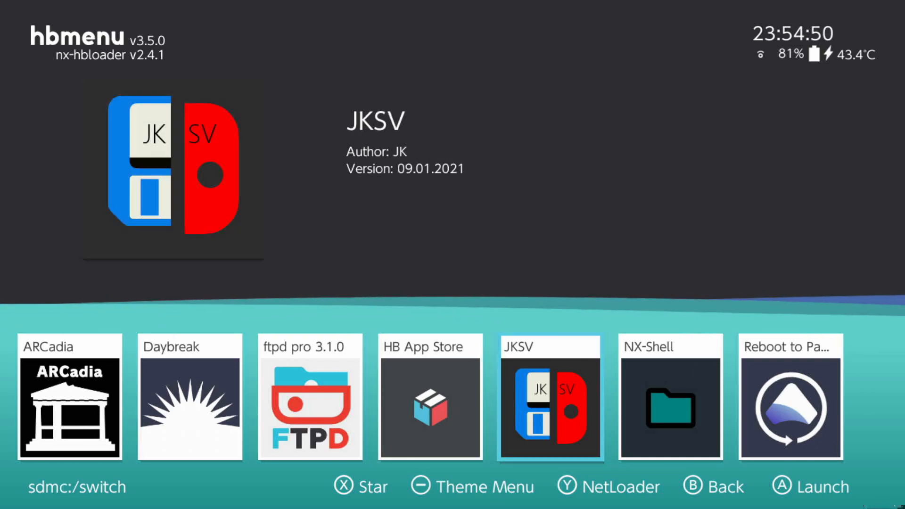
key(Left)
key(Left)
key(Left)
key(Left)
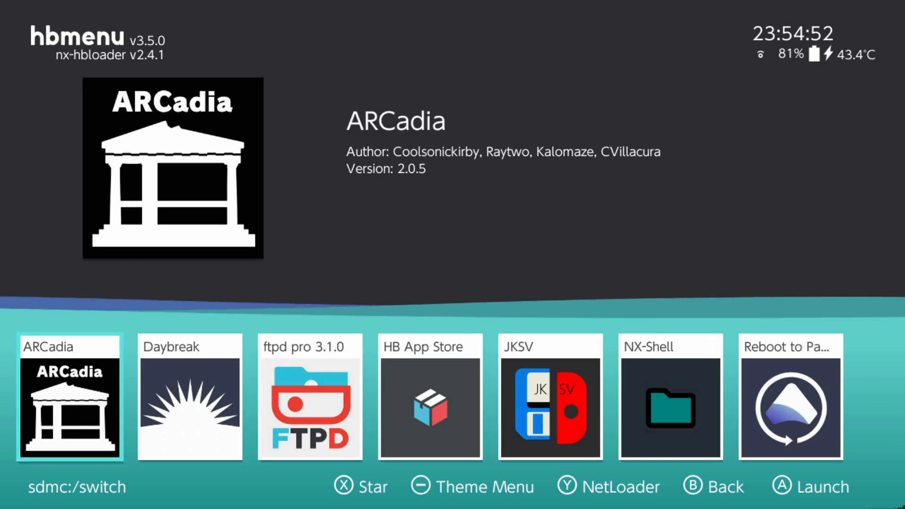
Start the actual Super Smash Bros. Ultimate game and dismiss its Mano a Mano event notice.
key(a)
key(a)
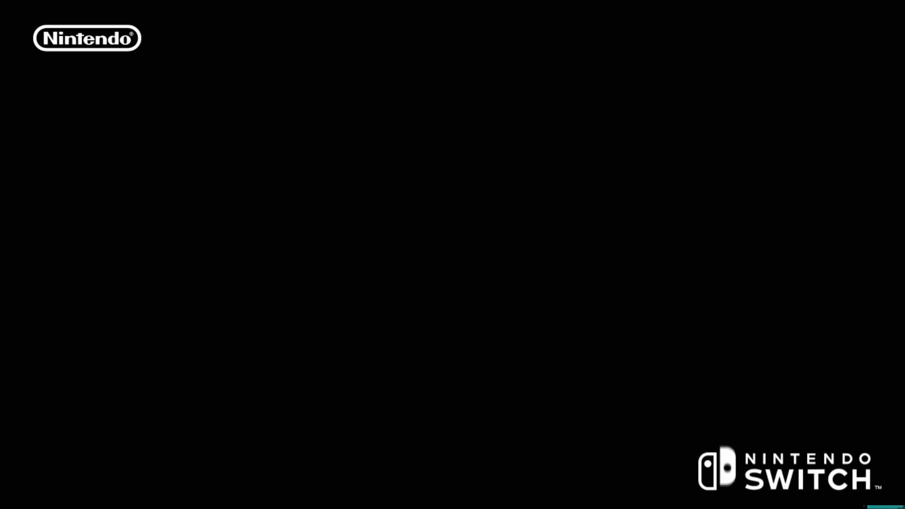
key(Return)
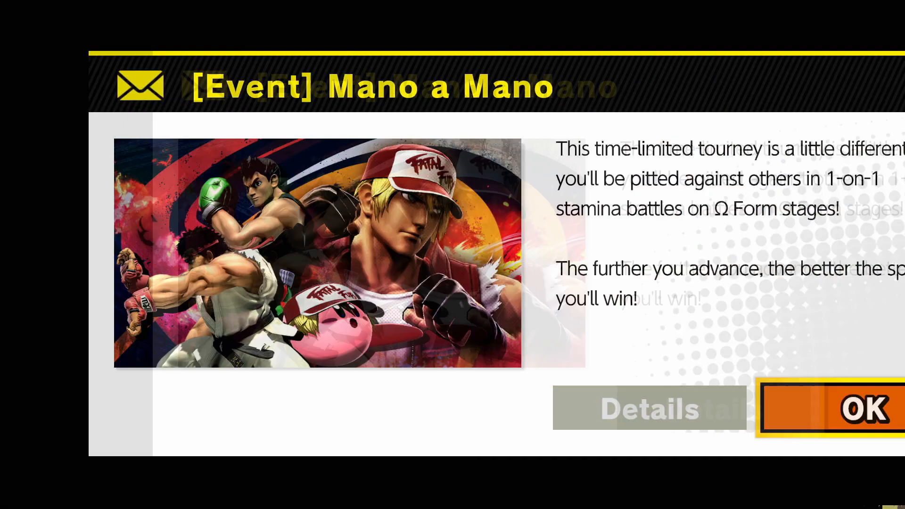
key(a)
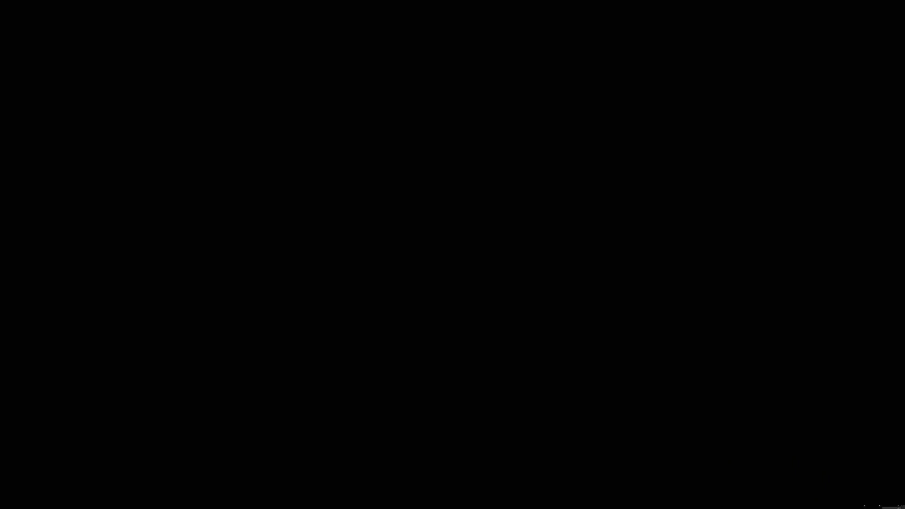
Close the running game, relaunch Super Smash Bros. Ultimate into the homebrew menu and open ARCadia.
key(Home)
key(x)
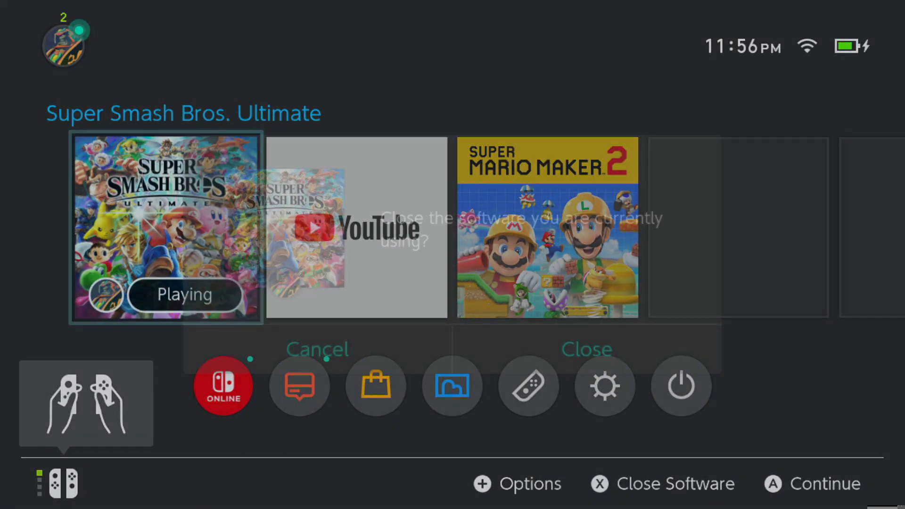
key(Return)
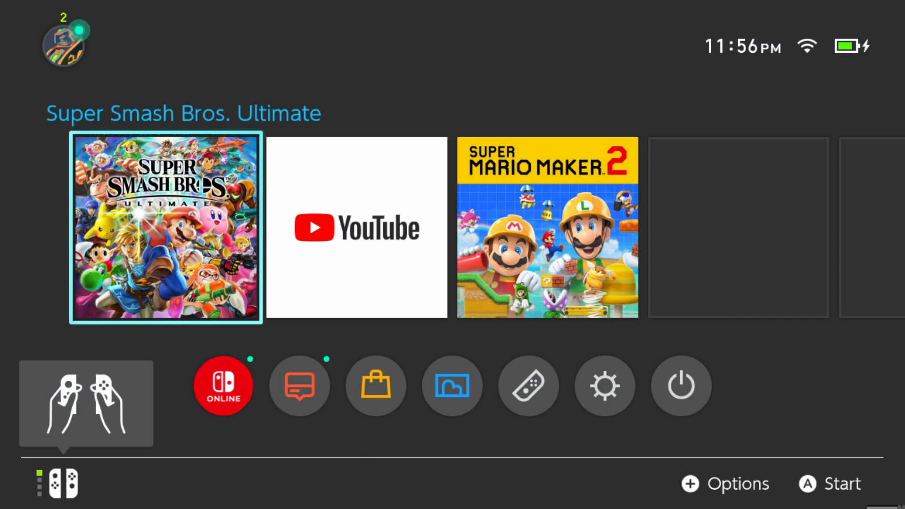
key(Return)
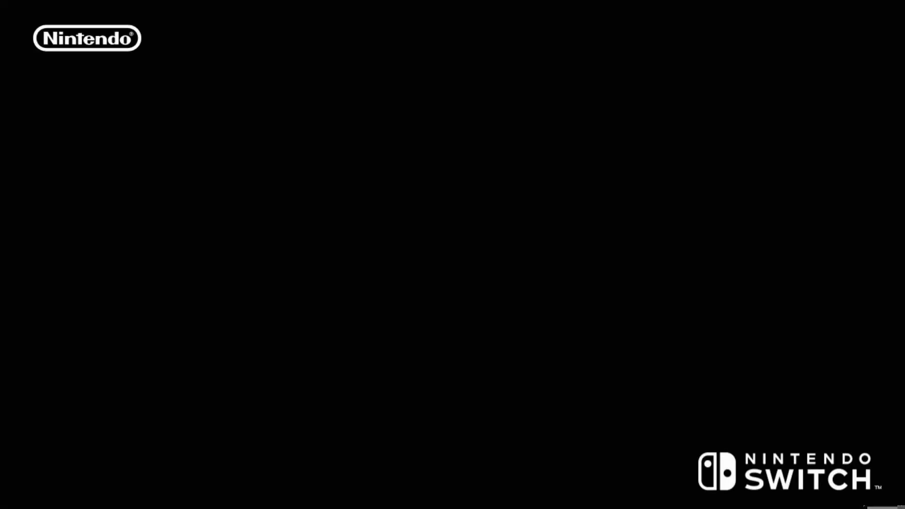
key(Return)
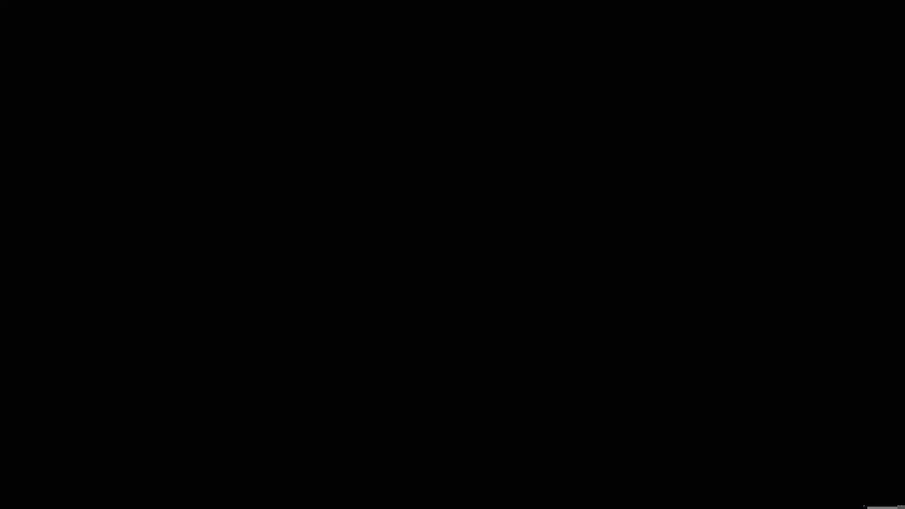
Look through ARCadia's Mods, Workspaces and Settings sections and return to the GreenvilleZone mod entry.
key(Left)
key(Down)
key(Down)
key(Up)
key(Up)
key(Right)
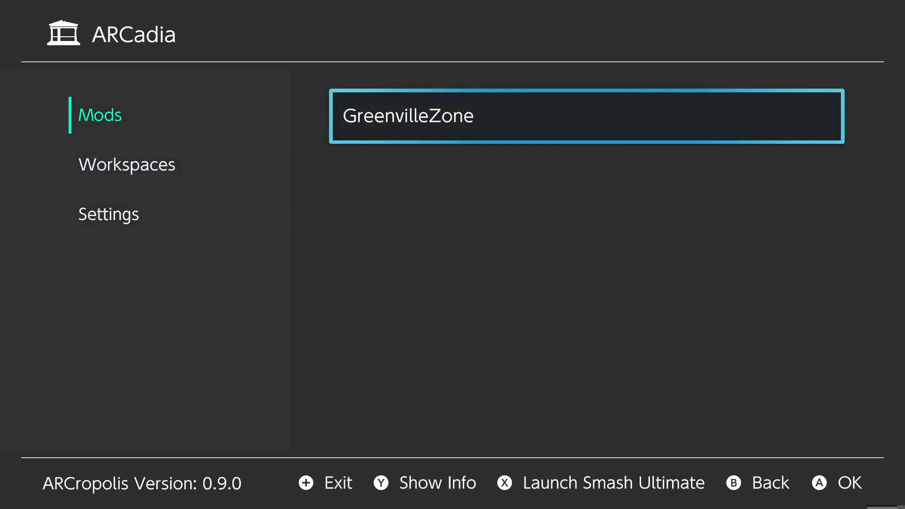
key(Left)
key(Right)
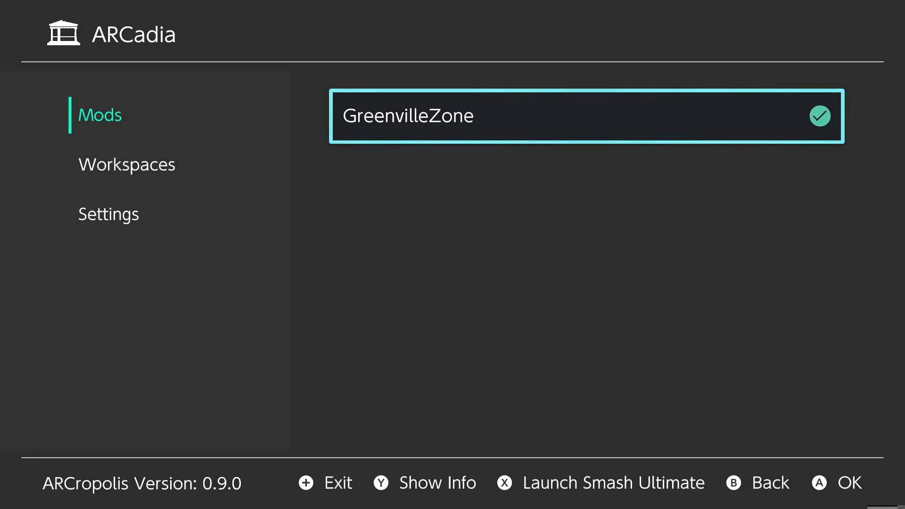
Examine ARCadia's settings and the list of Skyline plugins, and return to the Mods section.
key(Left)
key(Down)
key(Down)
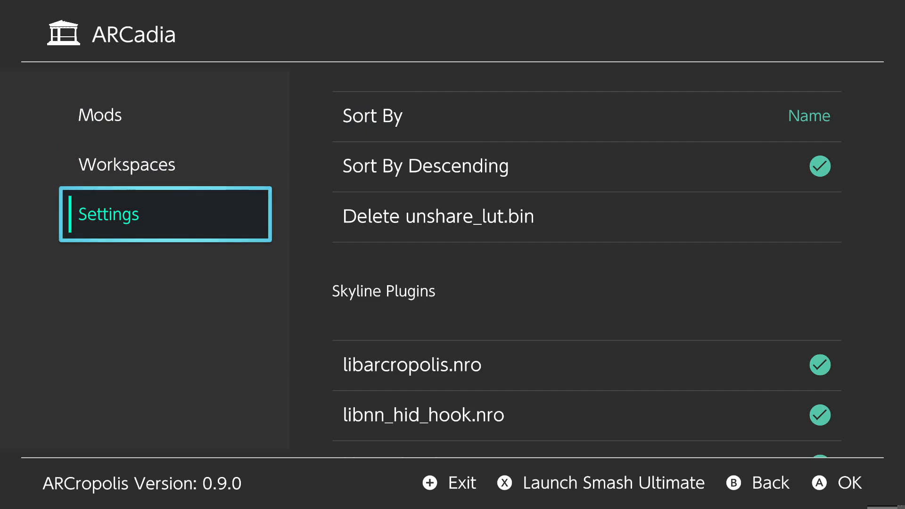
key(Right)
key(Down)
key(Down)
key(Down)
key(Down)
key(Down)
key(Down)
key(Up)
key(Up)
key(Up)
key(Up)
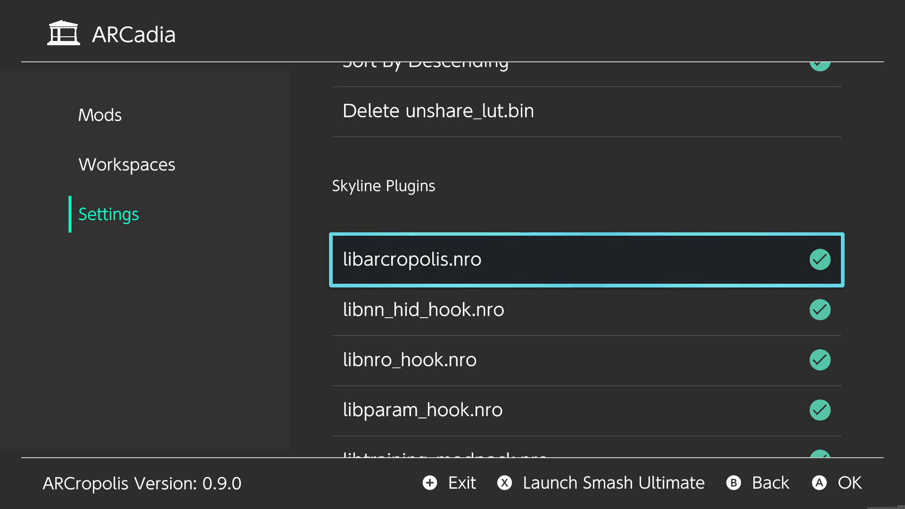
key(Left)
key(Up)
key(Up)
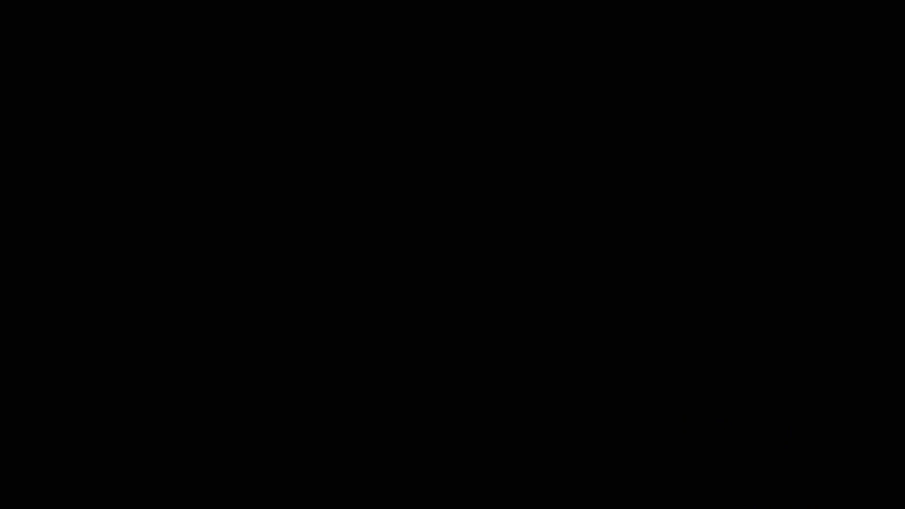
From the Super Smash Bros. Ultimate main menu, open the in-game mod manager through the Nintendo eShop entry.
key(Down)
key(Right)
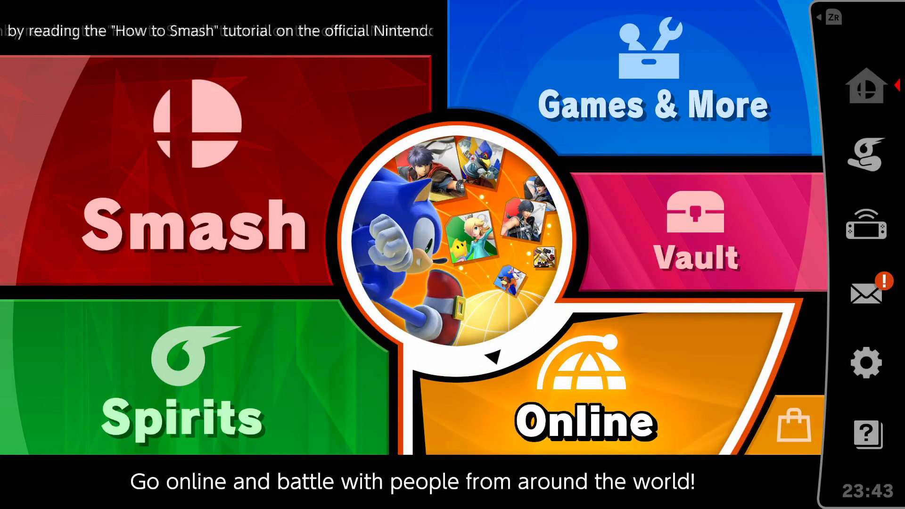
key(Right)
key(Left)
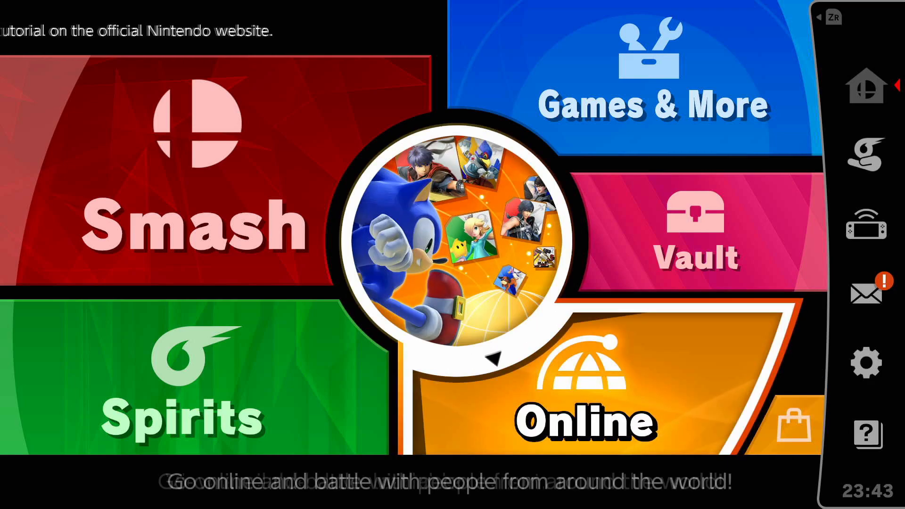
key(Right)
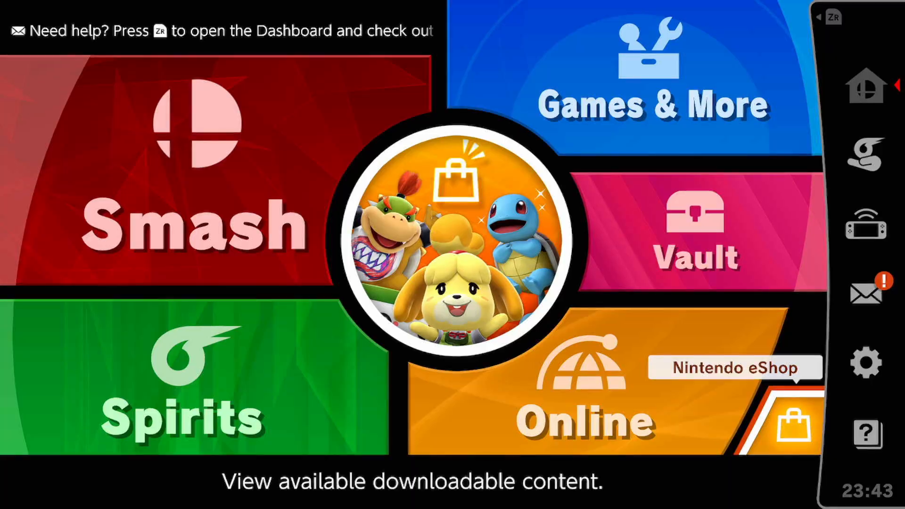
key(Return)
Compare the donkeykongamoung and GreenvilleZone entries in the in-game mod list and leave the manager.
key(Down)
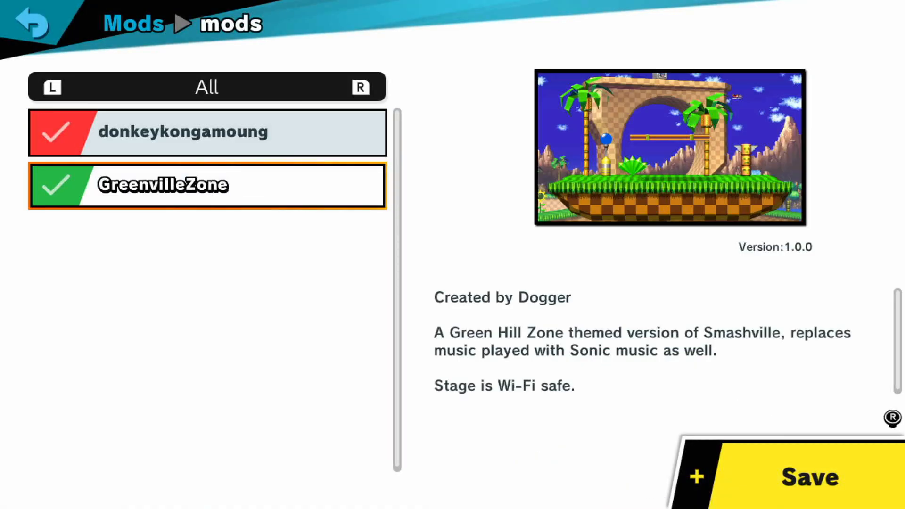
key(Up)
key(Down)
key(Up)
key(Down)
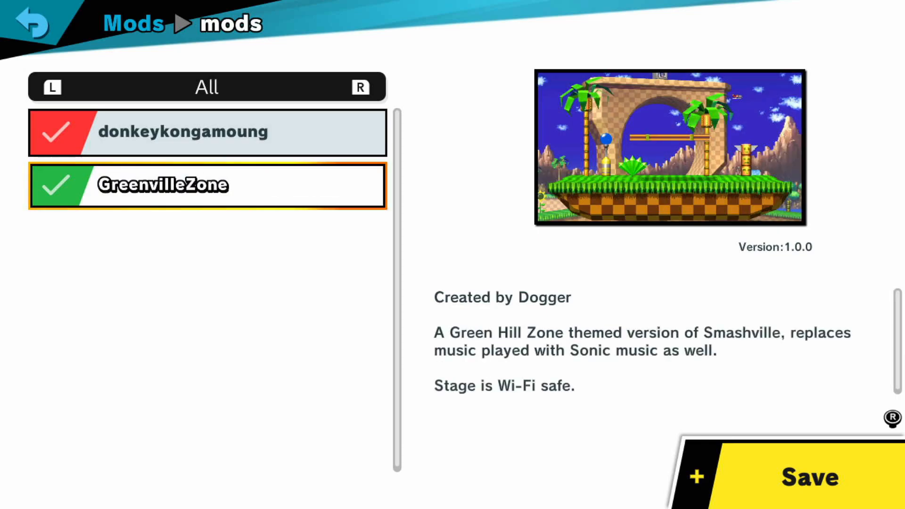
key(Escape)
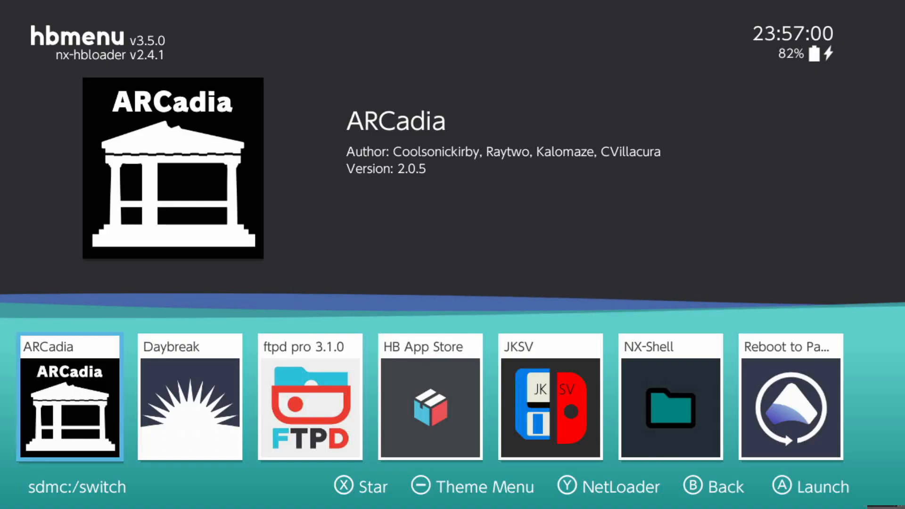
key(Right)
key(Right)
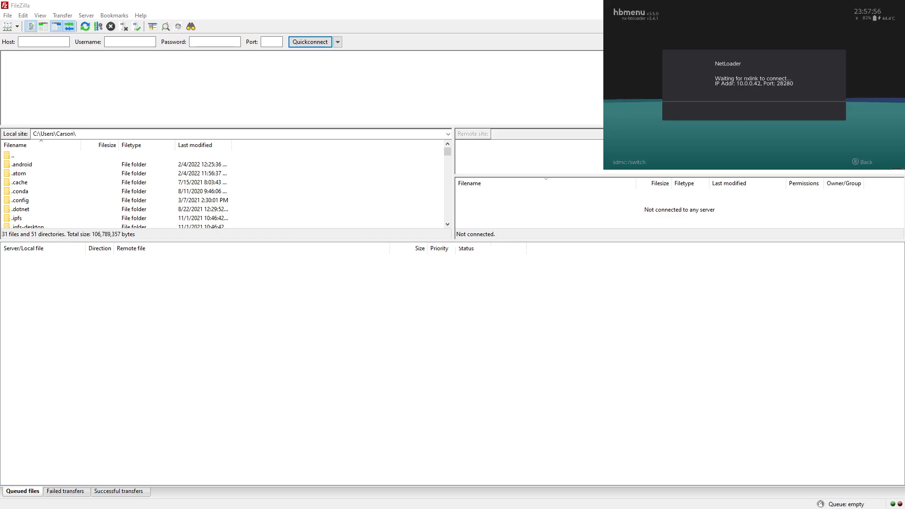
In FileZilla, connect to the Switch at host 10.0.0.42 and port 5000 with the username user and the account password.
click(62, 43)
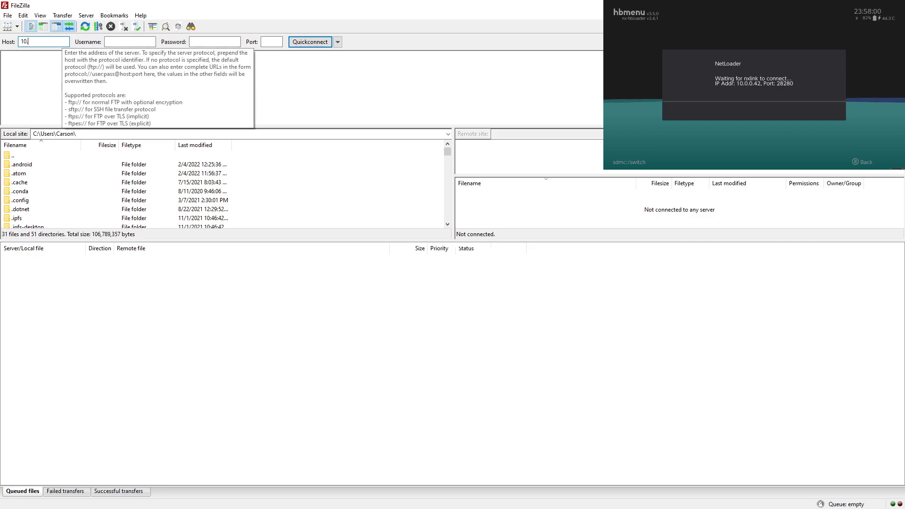
text(10.0.0.42)
key(Tab)
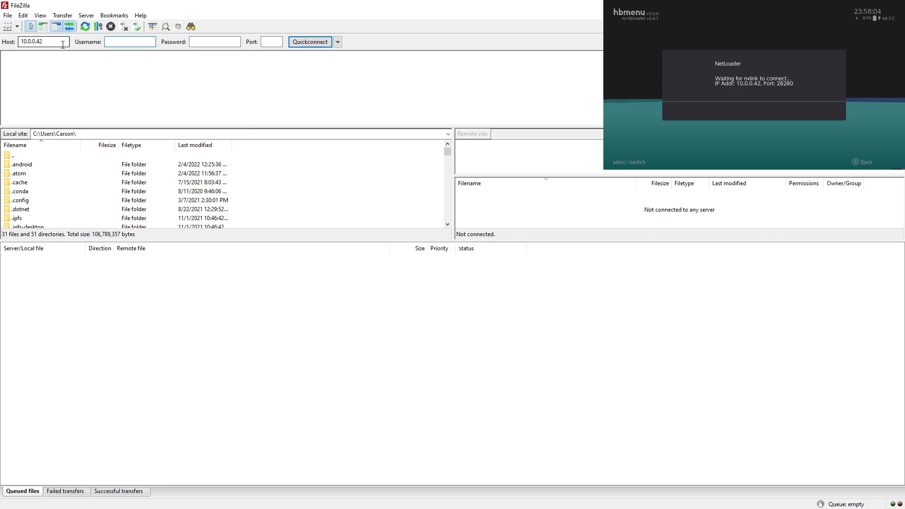
text(user)
key(Tab)
text(500)
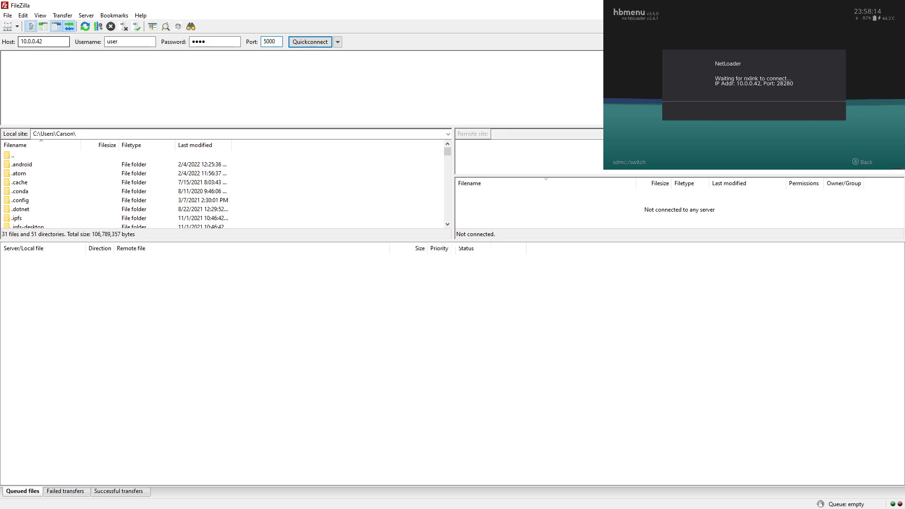
click(307, 45)
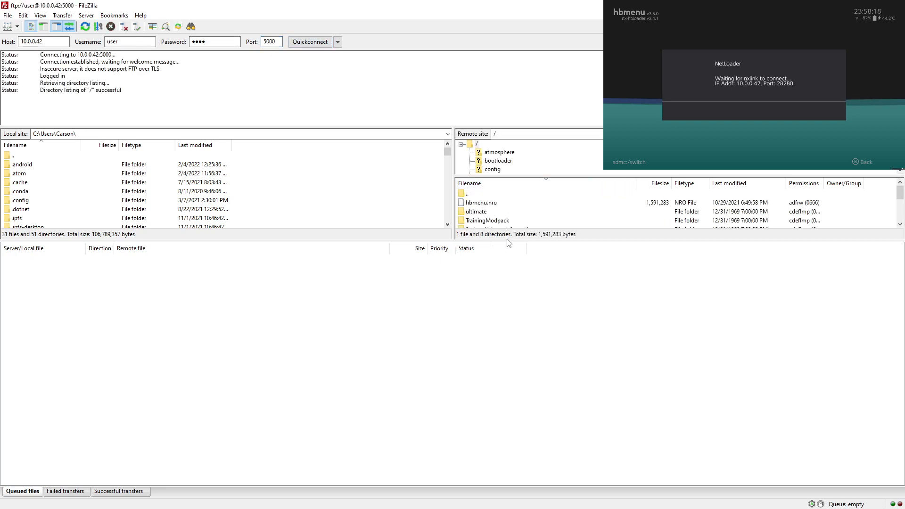
Enlarge the file list area and open the ultimate/mods folder on the Switch.
drag(491, 293, 490, 445)
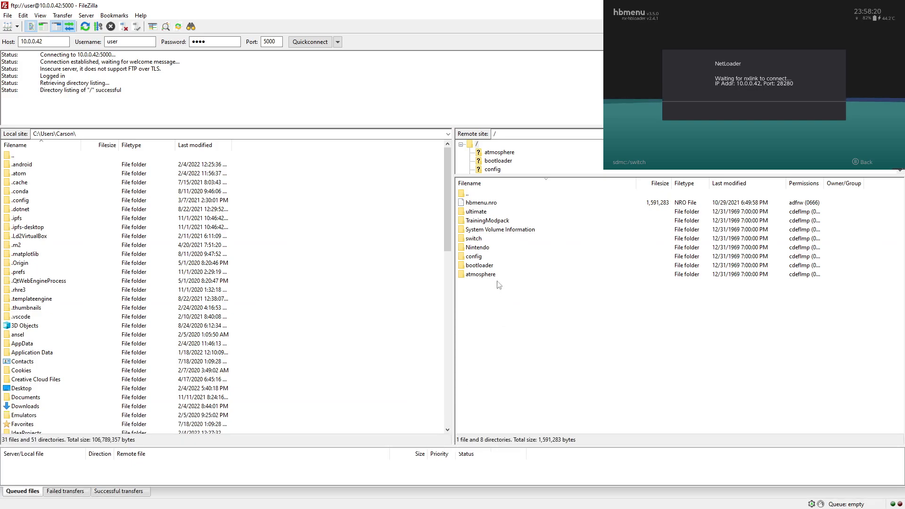
double_click(486, 212)
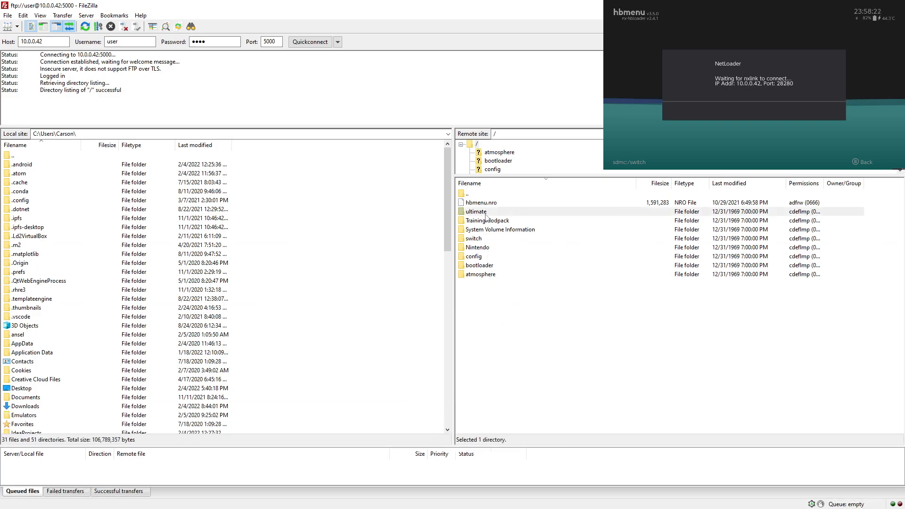
double_click(487, 204)
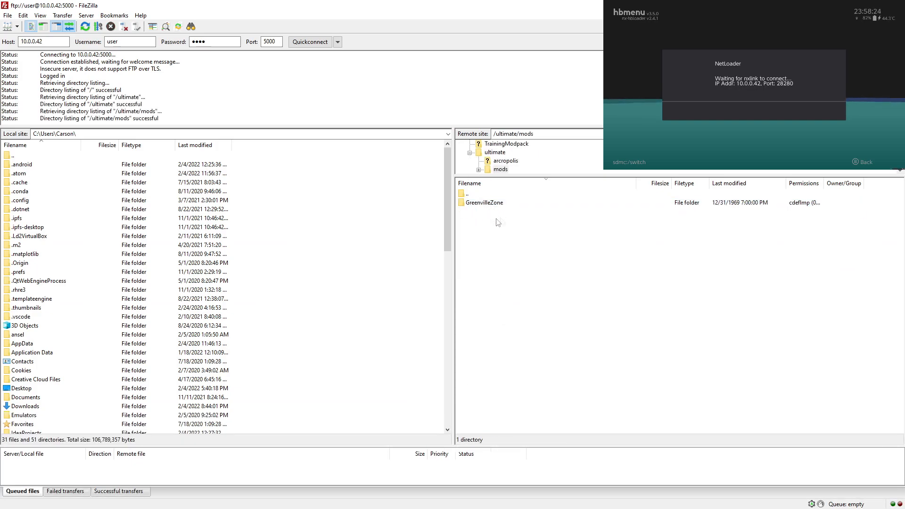
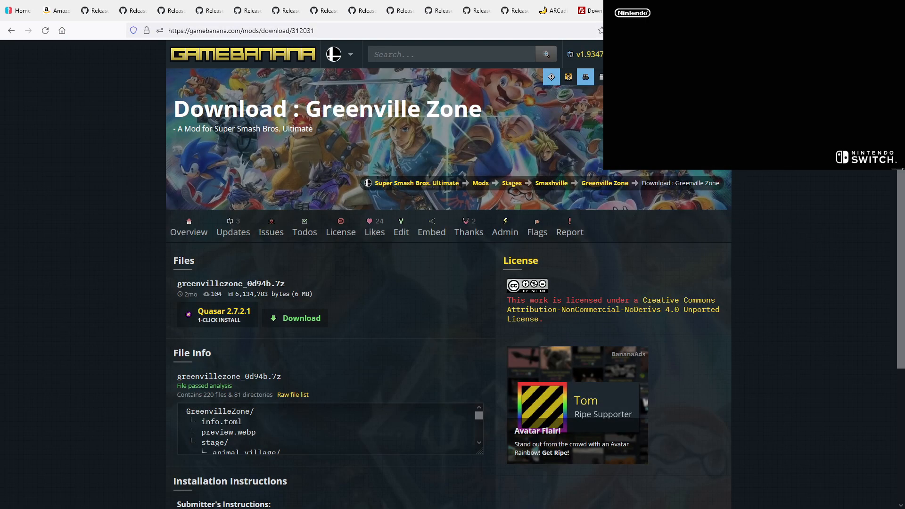
Download the donkeykongamoung.7z archive from the Among Us Donkey Kong skin page on GameBanana and save the file.
key(ctrl+Tab)
scroll(532, 295, down, 7)
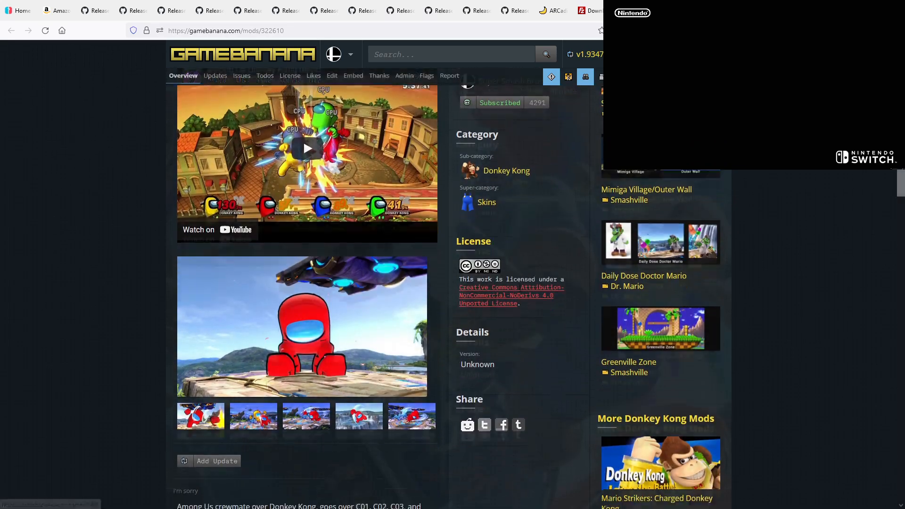
scroll(303, 140, down, 7)
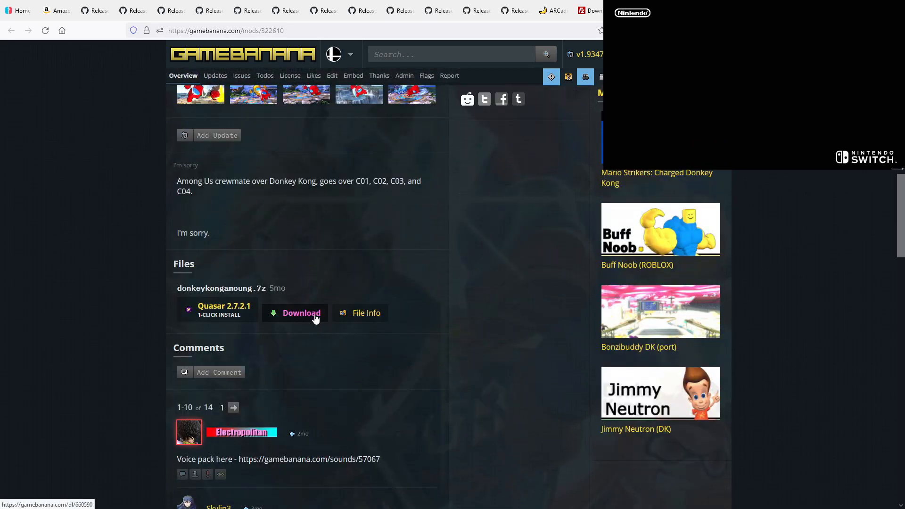
scroll(316, 319, up, 10)
scroll(303, 295, down, 13)
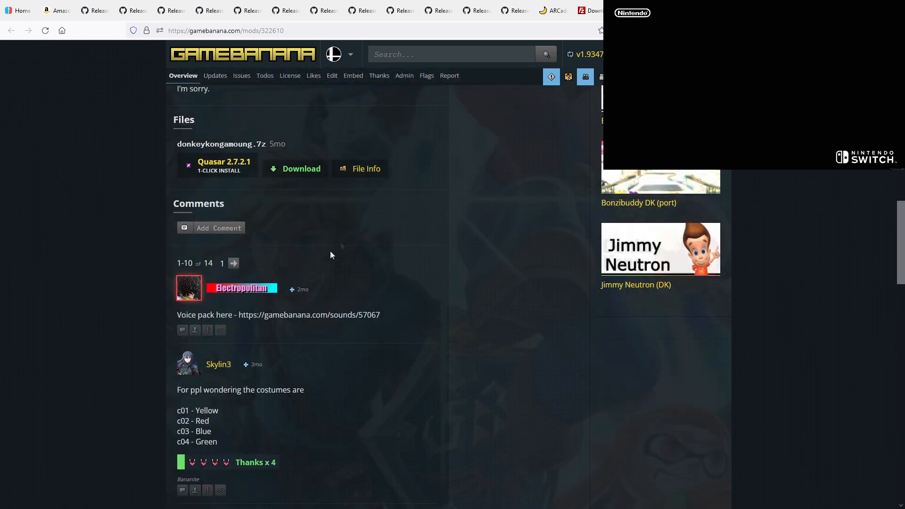
scroll(303, 361, up, 3)
click(300, 317)
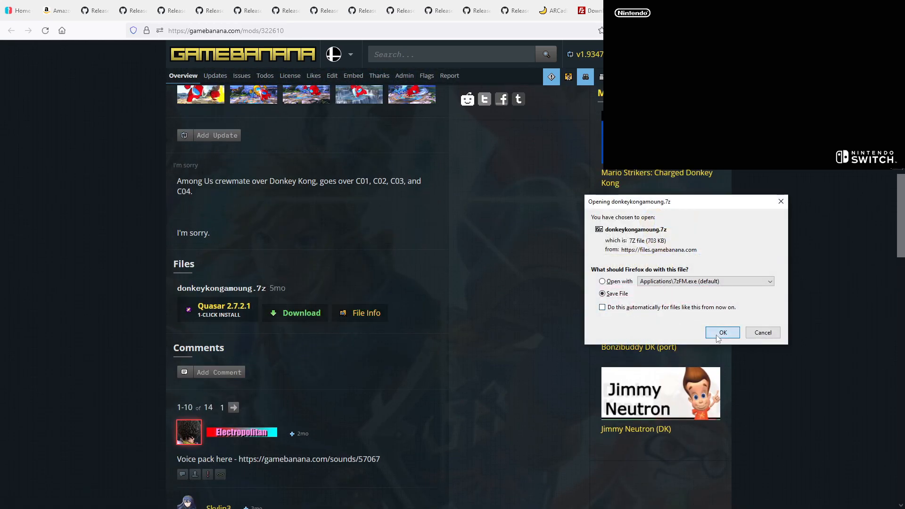
click(723, 332)
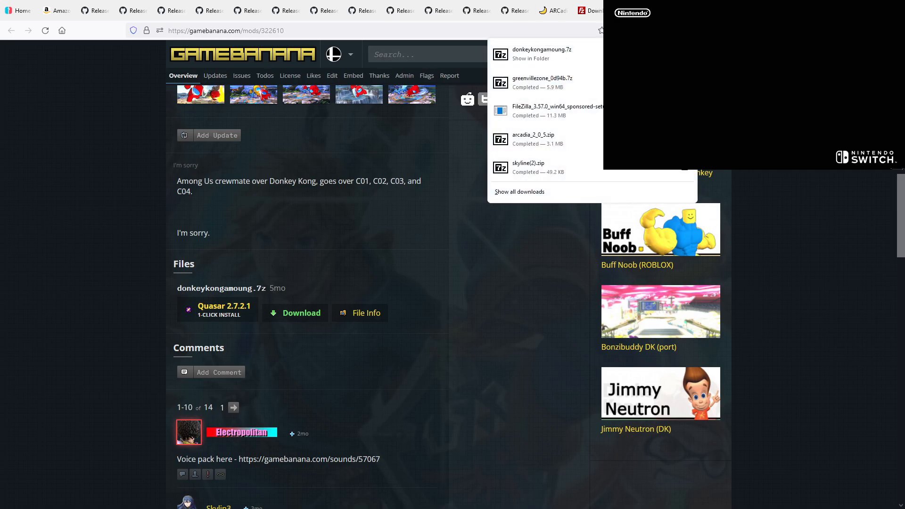
Open the downloaded donkeykongamoung.7z archive and extract its donkeykongamoung folder into the desktop's Switch Homebrew folder.
click(684, 54)
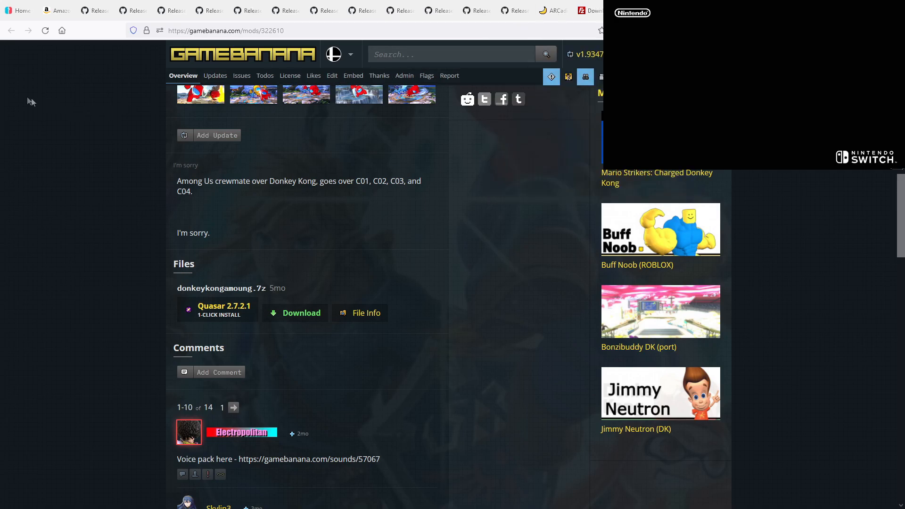
click(689, 31)
click(579, 53)
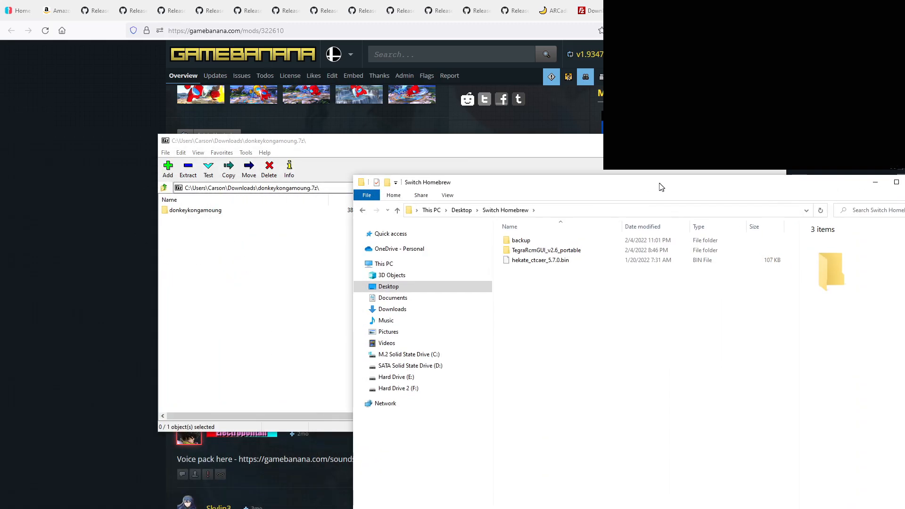
drag(195, 210, 637, 461)
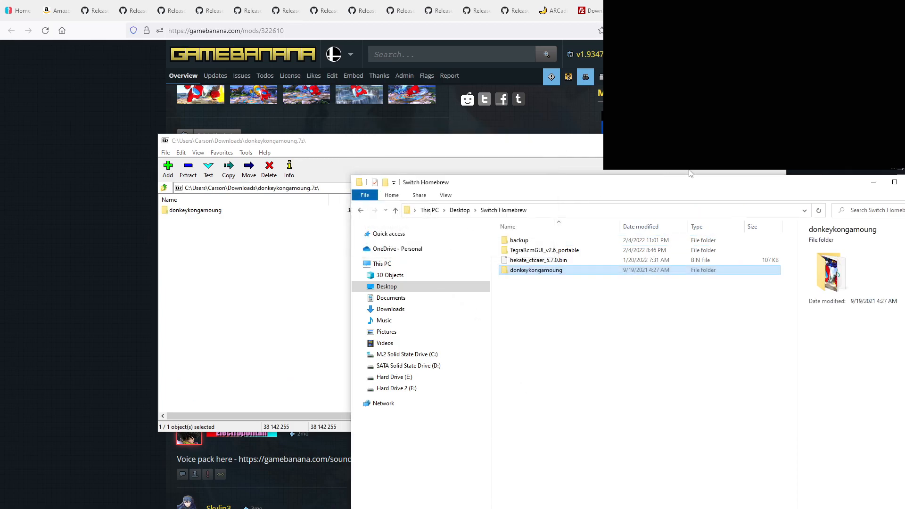
Switch to FileZilla and upload the extracted donkeykongamoung folder from Switch Homebrew into ultimate/mods on the Switch.
drag(608, 188, 298, 76)
key(alt+Tab)
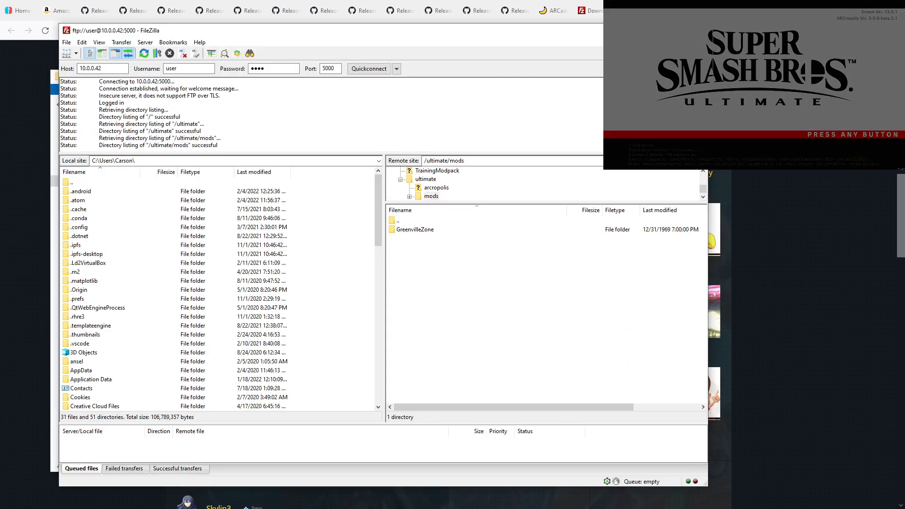
drag(240, 30, 461, 41)
drag(240, 169, 680, 274)
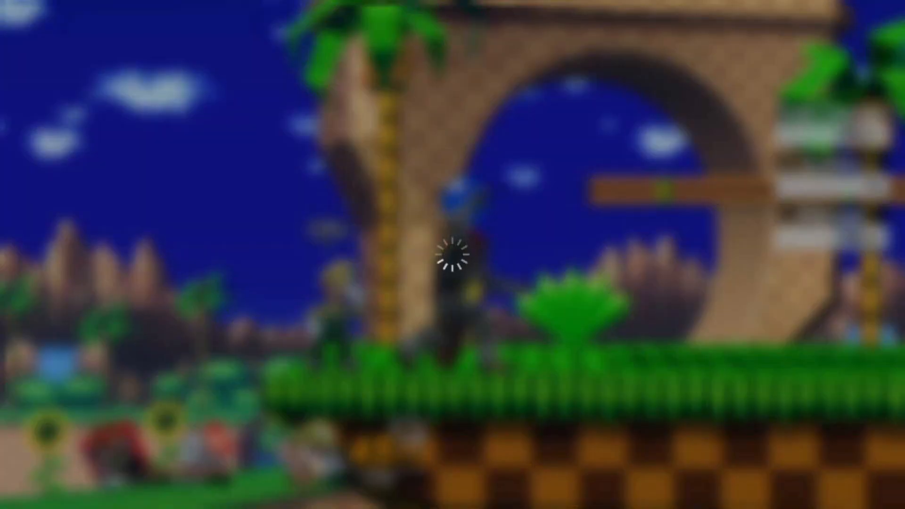
Look through the options of the in-game Ultimate Training Modpack Menu, from Mash Toggles down to Save Damage.
key(Down)
key(Down)
key(Down)
key(Down)
key(Down)
key(Down)
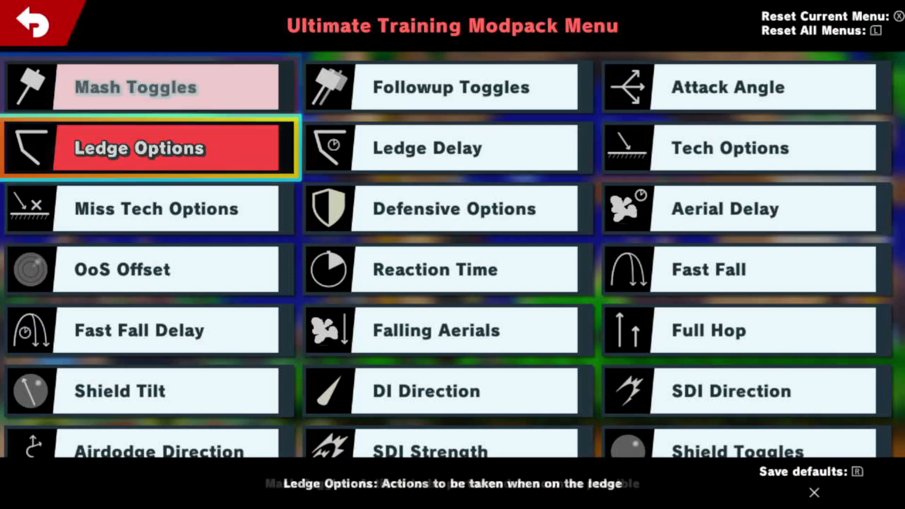
key(Down)
key(Down)
key(Down)
key(Down)
key(Up)
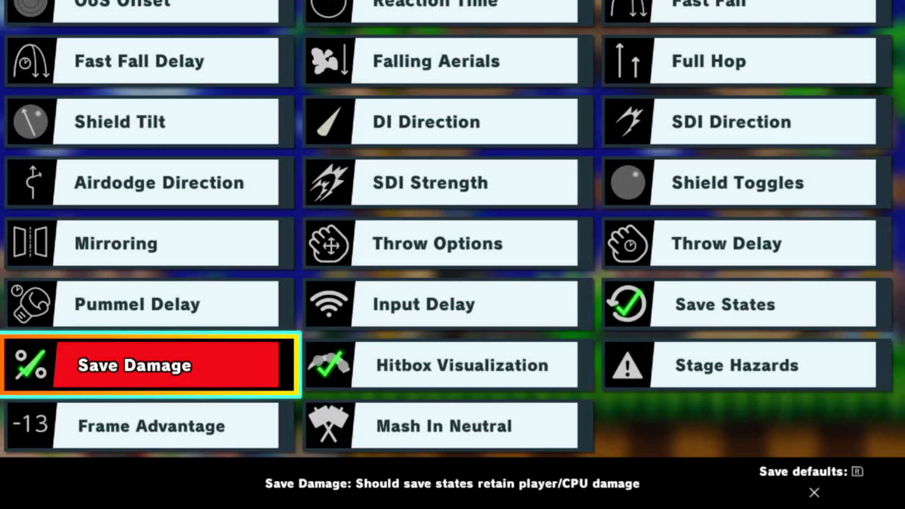
Close Super Smash Bros. Ultimate from the Switch home screen and launch the game again.
key(Home)
key(x)
key(a)
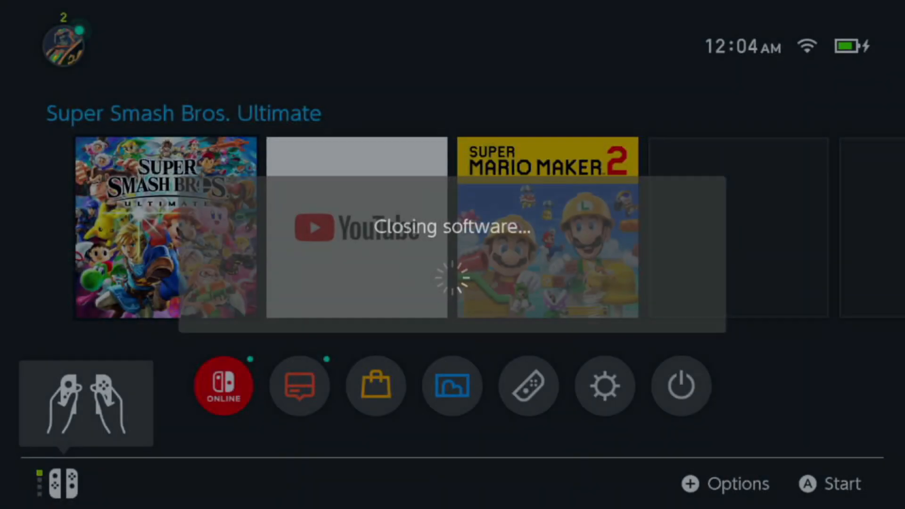
key(a)
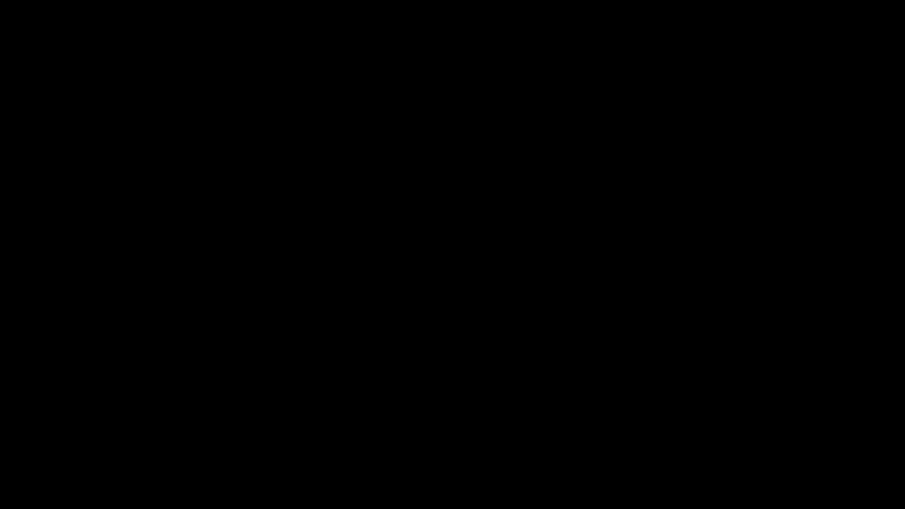
key(a)
Navigate through the Super Smash Bros. Ultimate menus to the stage selection of Training mode.
key(Down)
key(Up)
key(Down)
key(x)
key(Right)
key(a)
key(b)
key(Up)
key(a)
key(Down)
key(Left)
key(a)
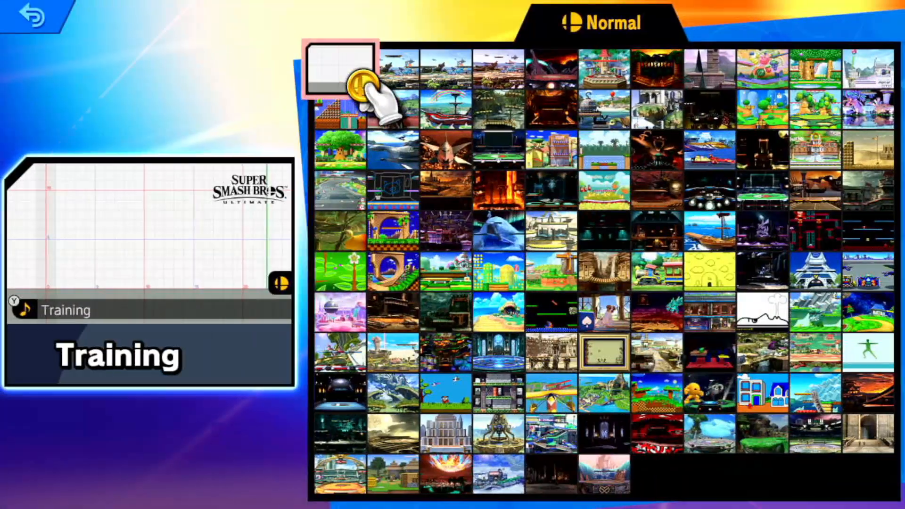
Choose the Training stage, pick Donkey Kong in the yellow Among Us skin for P1, and start the training match.
key(a)
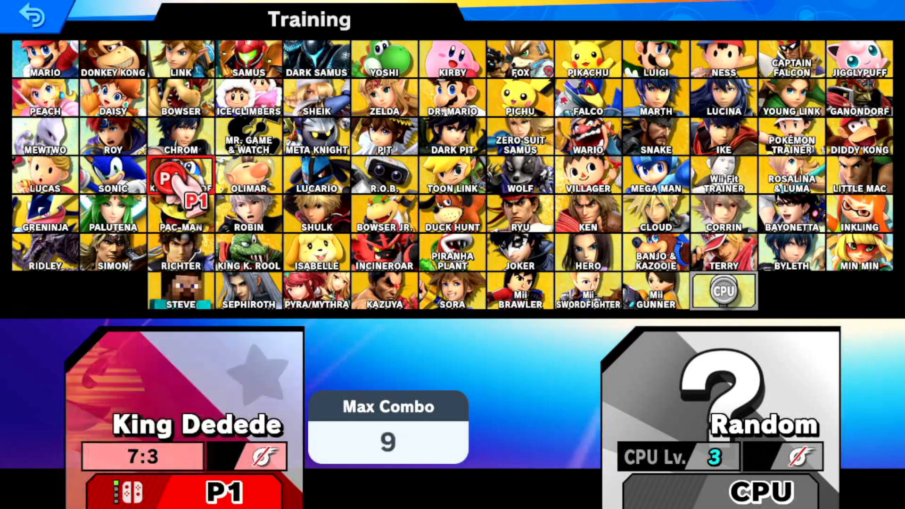
key(a)
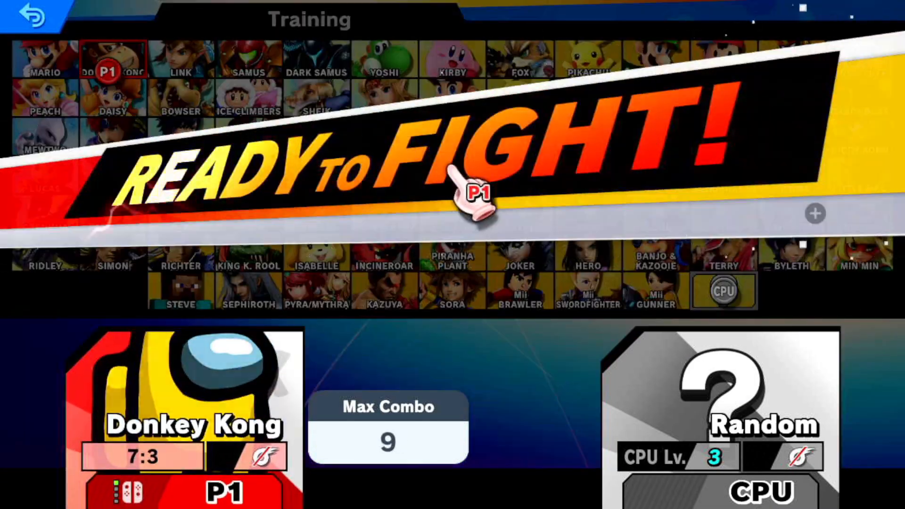
key(a)
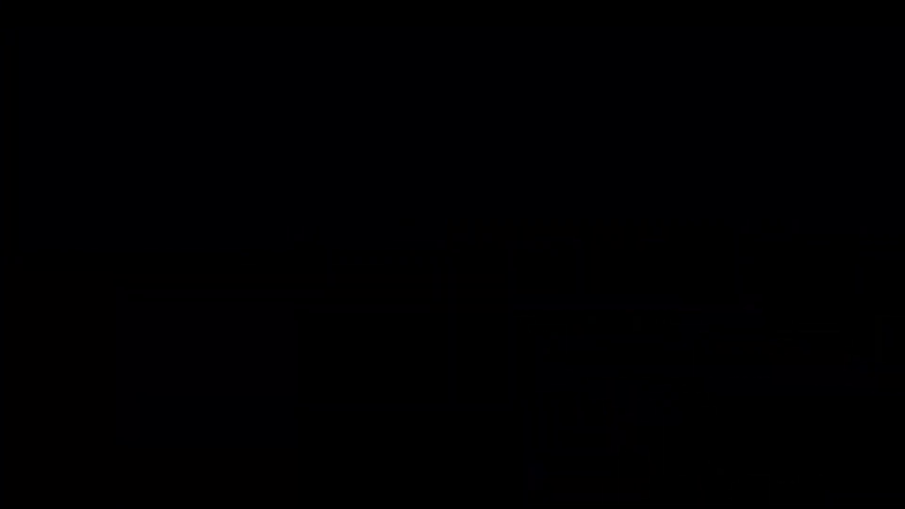